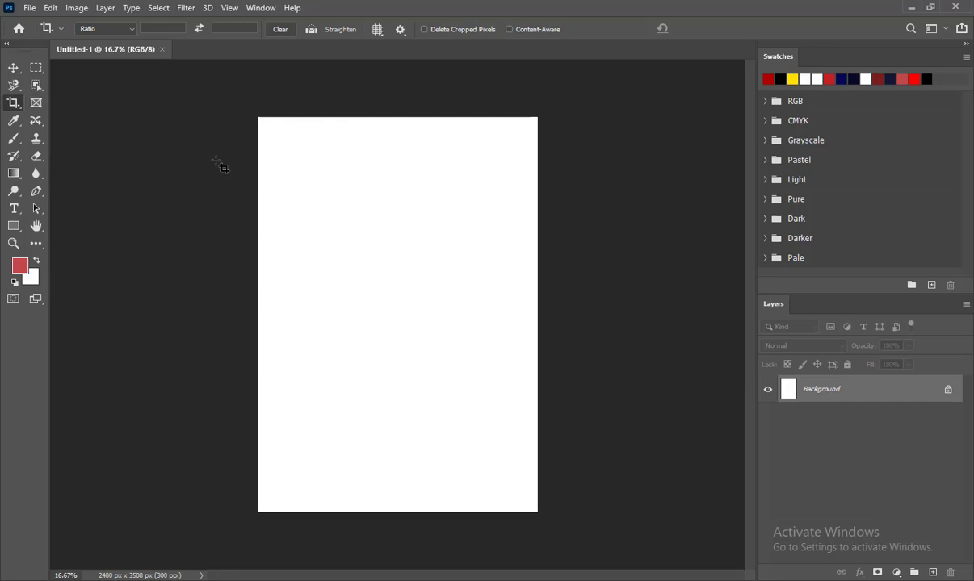
Step: Try cropping the canvas to a roughly square area of about 1870 × 1872 px, and undo the crop
{"action": "left_click_drag", "start_coordinate": [313, 183], "coordinate": [525, 394]}
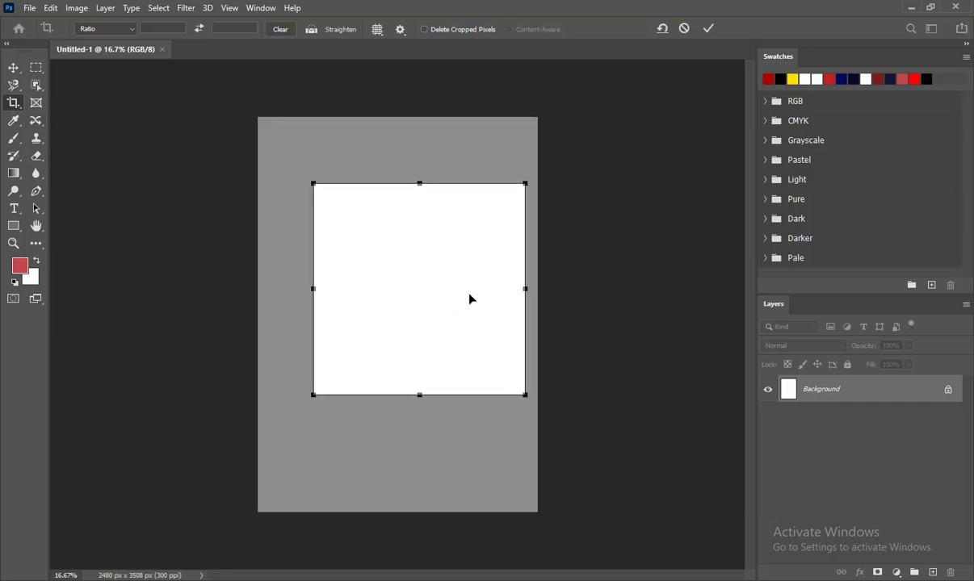
{"action": "key", "text": "Return"}
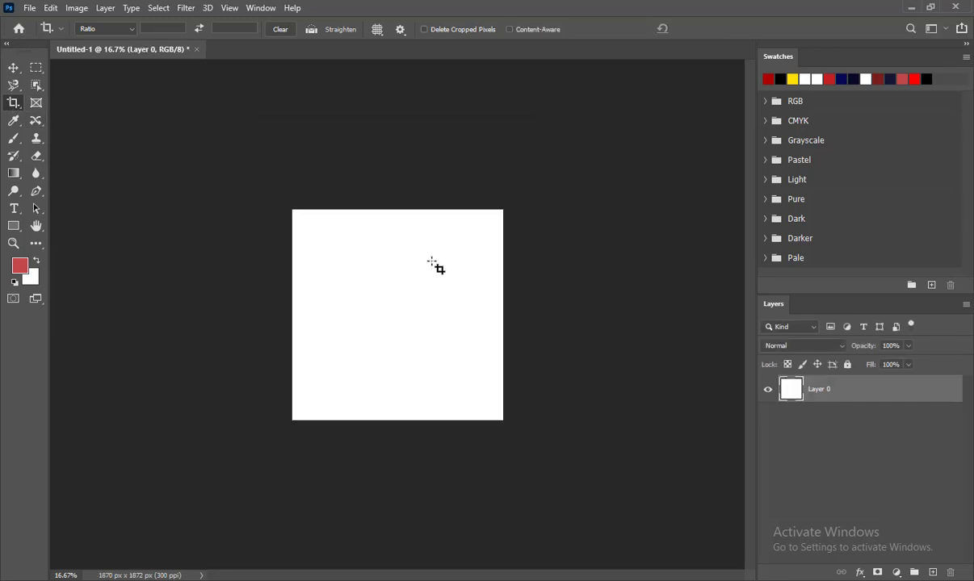
{"action": "key", "text": "ctrl+z"}
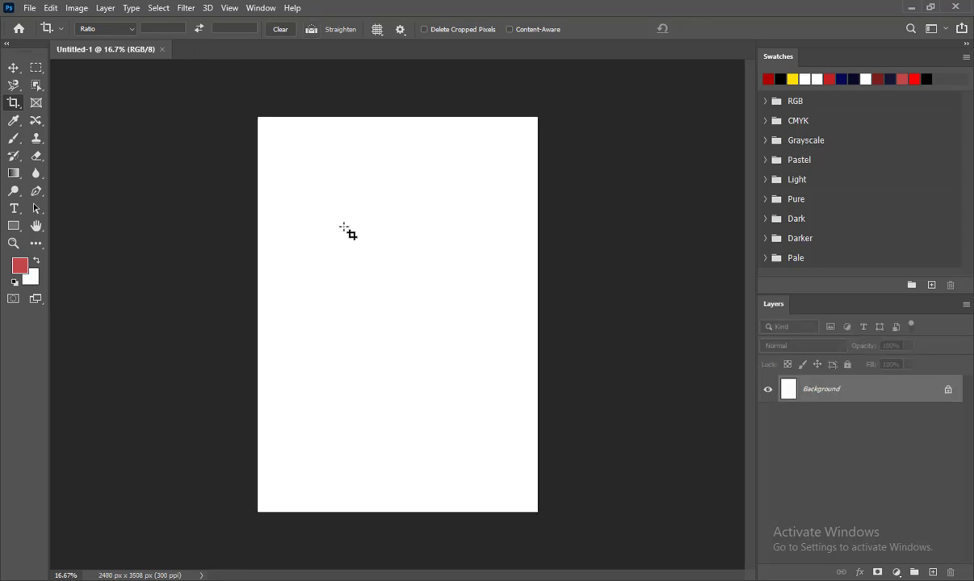
Step: Add a horizontal Lorem Ipsum placeholder heading on the page's upper half and enlarge it to about 56 pt
{"action": "left_click", "coordinate": [15, 212]}
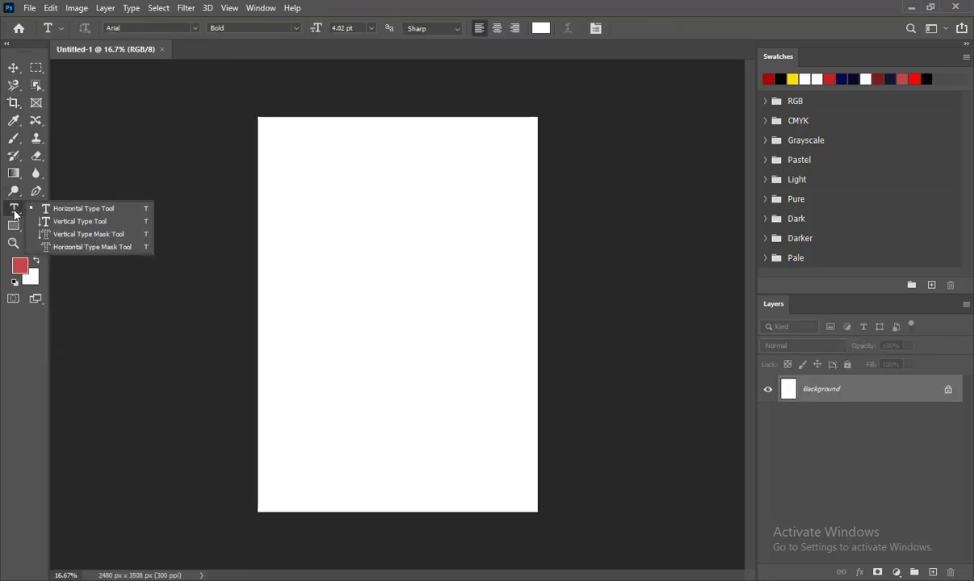
{"action": "left_click", "coordinate": [92, 212]}
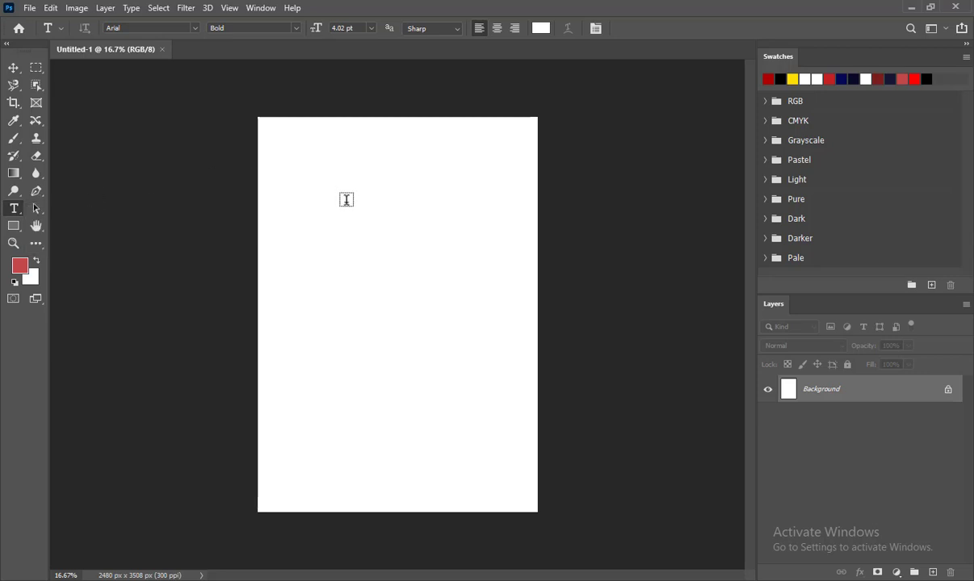
{"action": "left_click", "coordinate": [318, 238]}
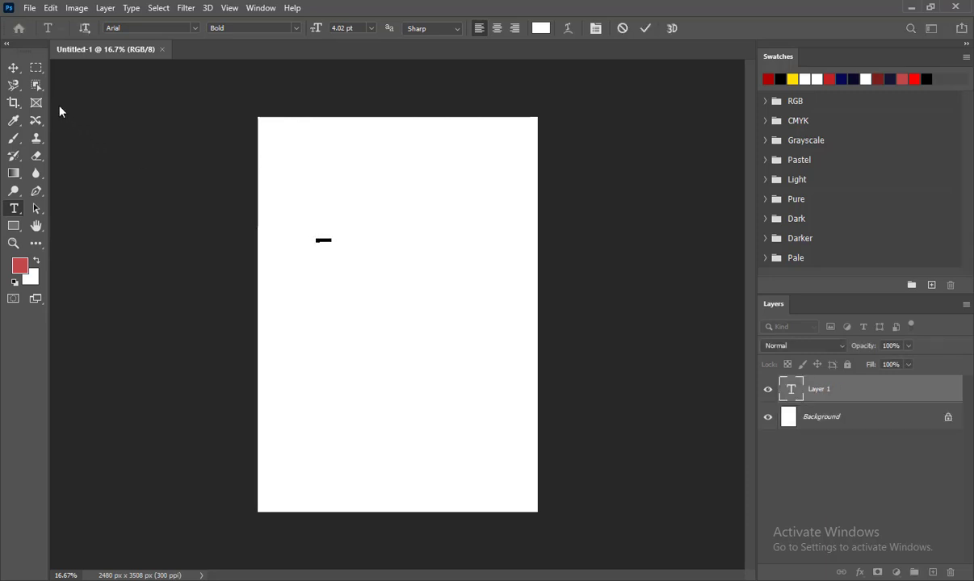
{"action": "left_click", "coordinate": [19, 71]}
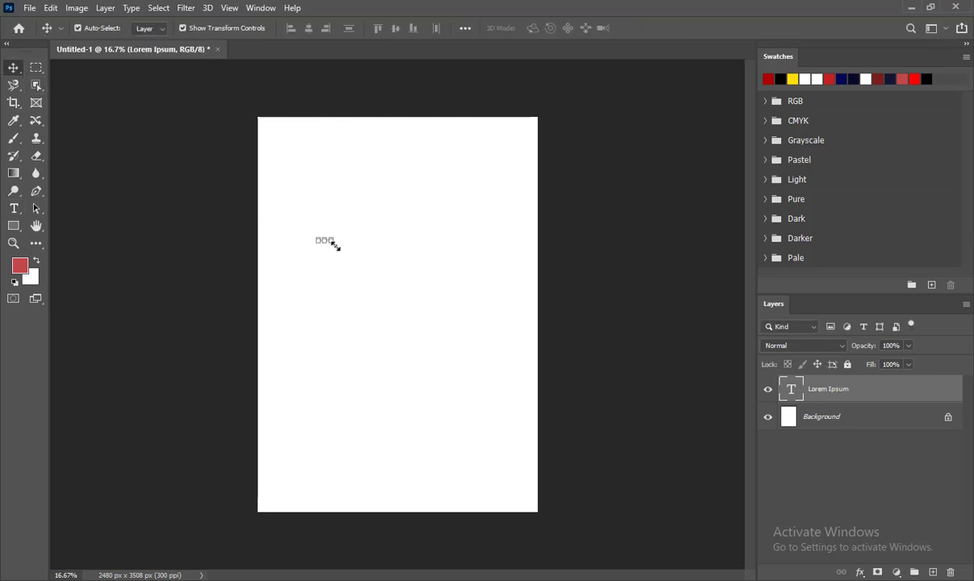
{"action": "left_click_drag", "start_coordinate": [334, 243], "coordinate": [497, 321]}
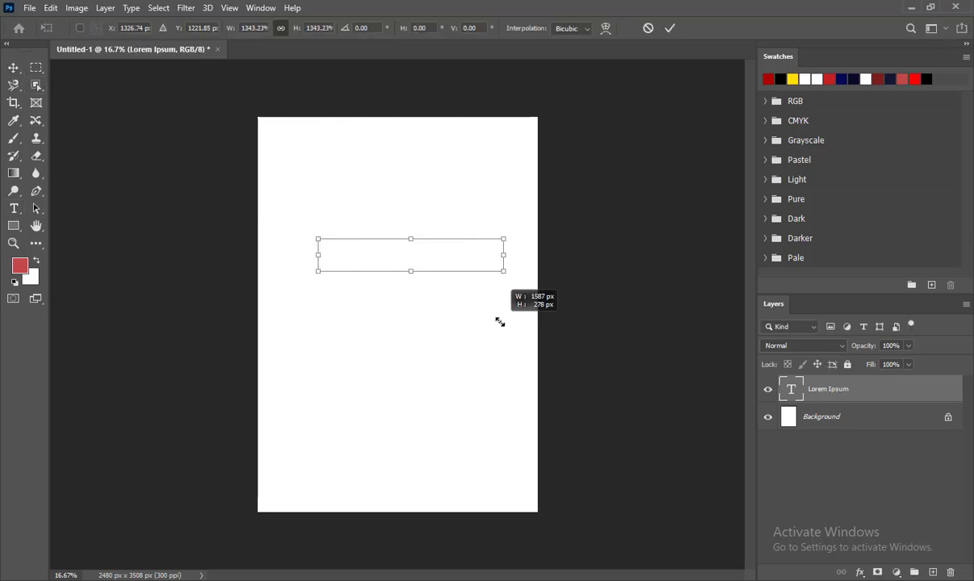
{"action": "double_click", "coordinate": [448, 246]}
{"action": "left_click_drag", "start_coordinate": [476, 174], "coordinate": [343, 334]}
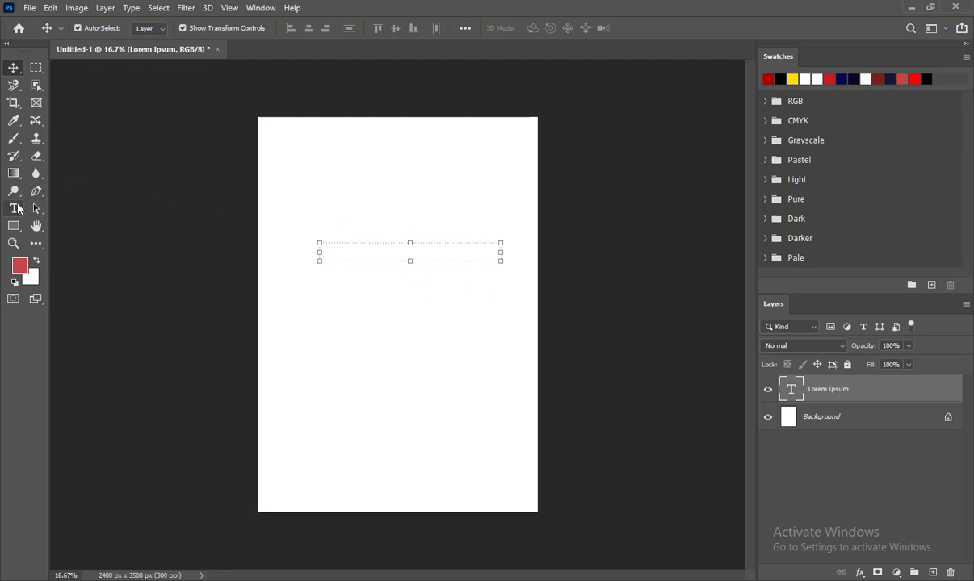
Step: Display the Character settings, dock them beside Swatches and Layers, and close the floating Channels group
{"action": "left_click", "coordinate": [260, 9]}
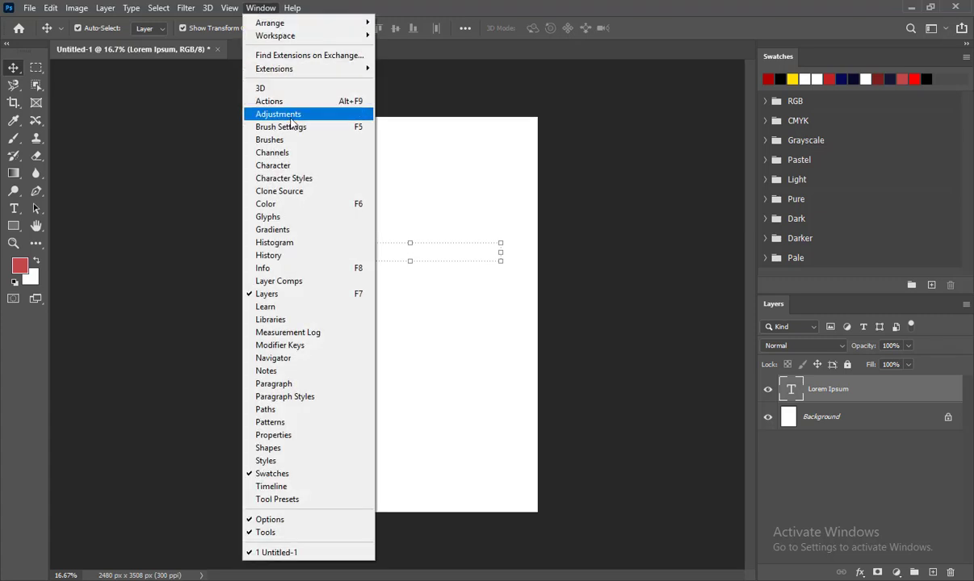
{"action": "left_click", "coordinate": [296, 167]}
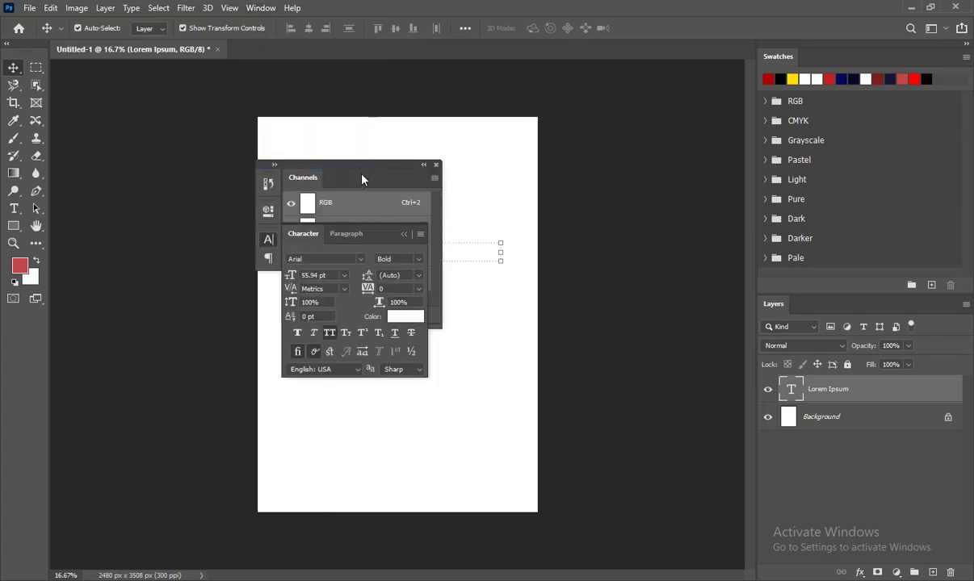
{"action": "left_click_drag", "start_coordinate": [361, 178], "coordinate": [618, 230]}
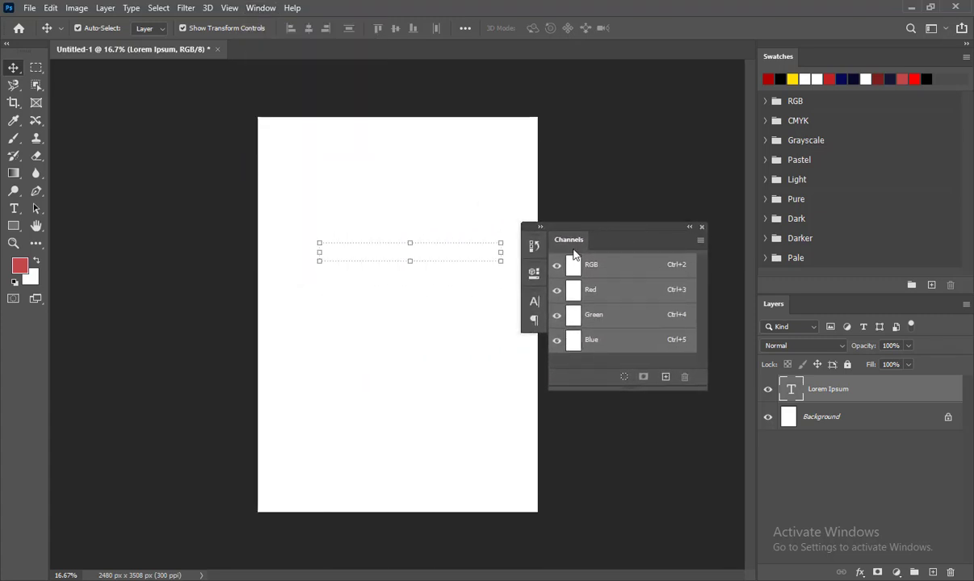
{"action": "left_click_drag", "start_coordinate": [535, 297], "coordinate": [742, 155]}
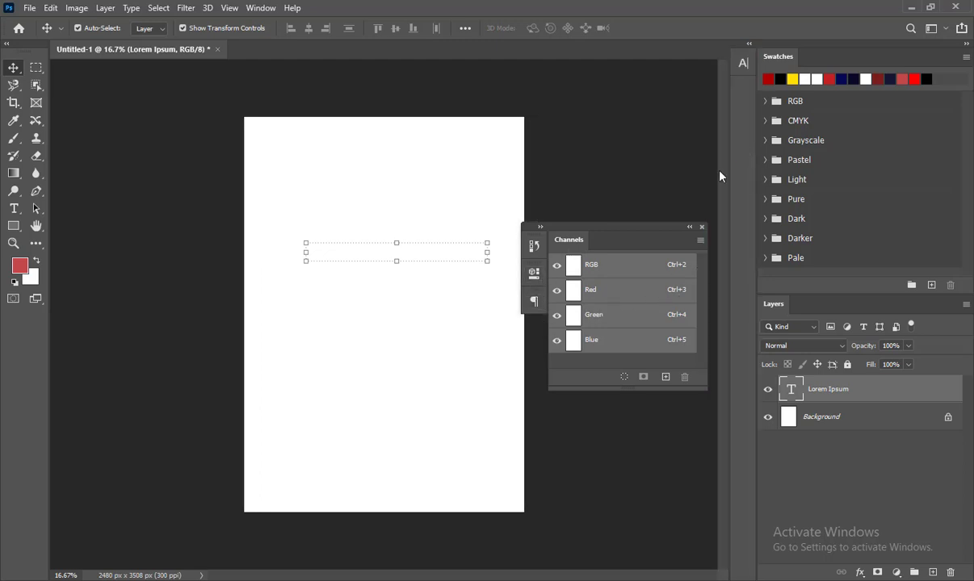
{"action": "left_click", "coordinate": [702, 227]}
{"action": "left_click", "coordinate": [743, 62]}
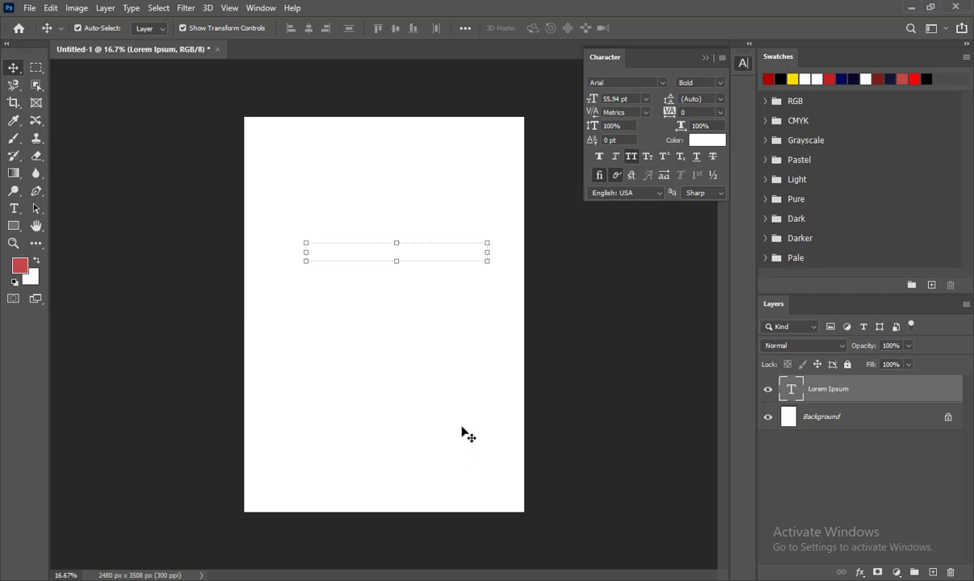
Step: Recolor the Lorem Ipsum heading bright red and move it straight up toward the top of the page
{"action": "left_click", "coordinate": [464, 328]}
{"action": "left_click", "coordinate": [797, 379]}
{"action": "left_click", "coordinate": [716, 143]}
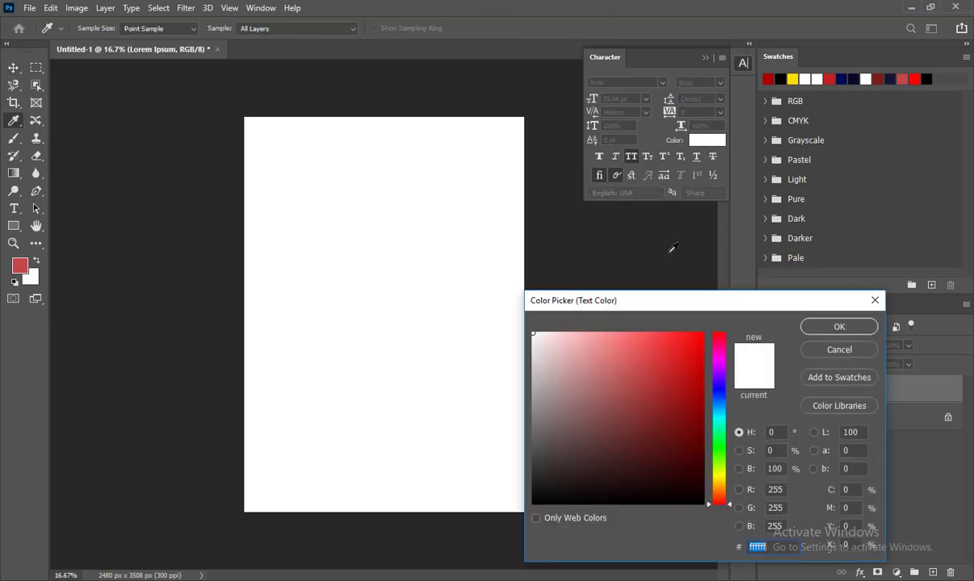
{"action": "mouse_move", "coordinate": [663, 375]}
{"action": "left_mouse_down"}
{"action": "mouse_move", "coordinate": [669, 431]}
{"action": "mouse_move", "coordinate": [708, 334]}
{"action": "left_mouse_up"}
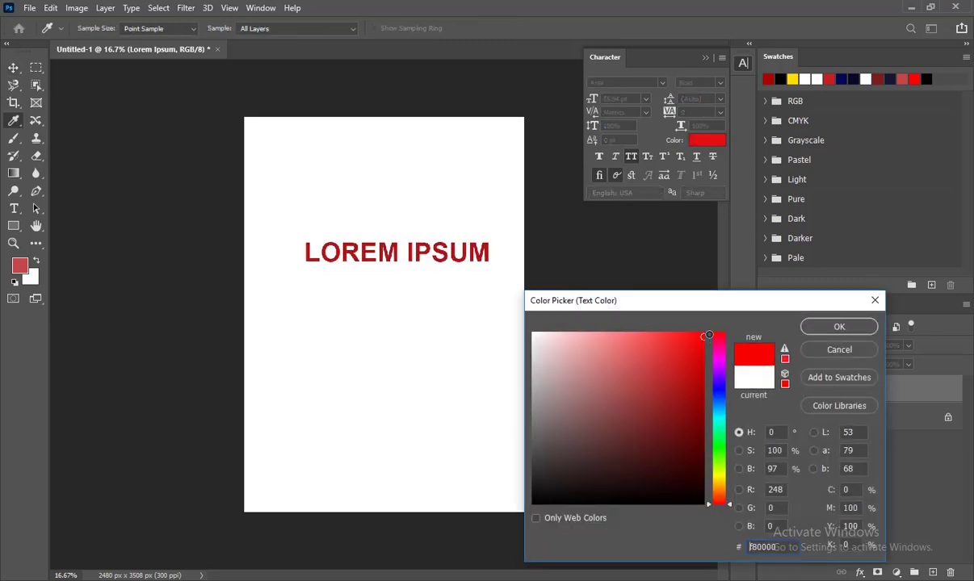
{"action": "left_click", "coordinate": [825, 327]}
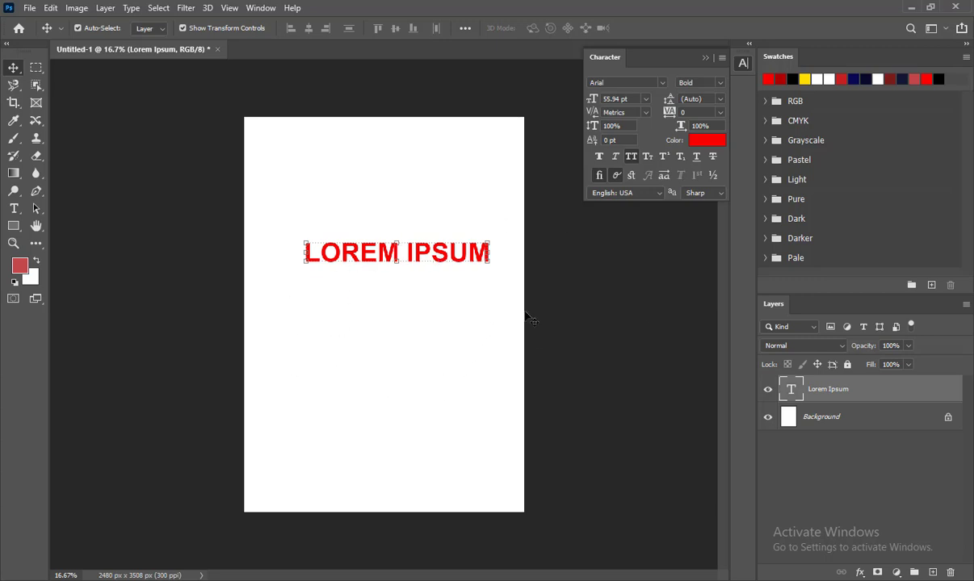
{"action": "left_click_drag", "start_coordinate": [436, 257], "coordinate": [442, 191]}
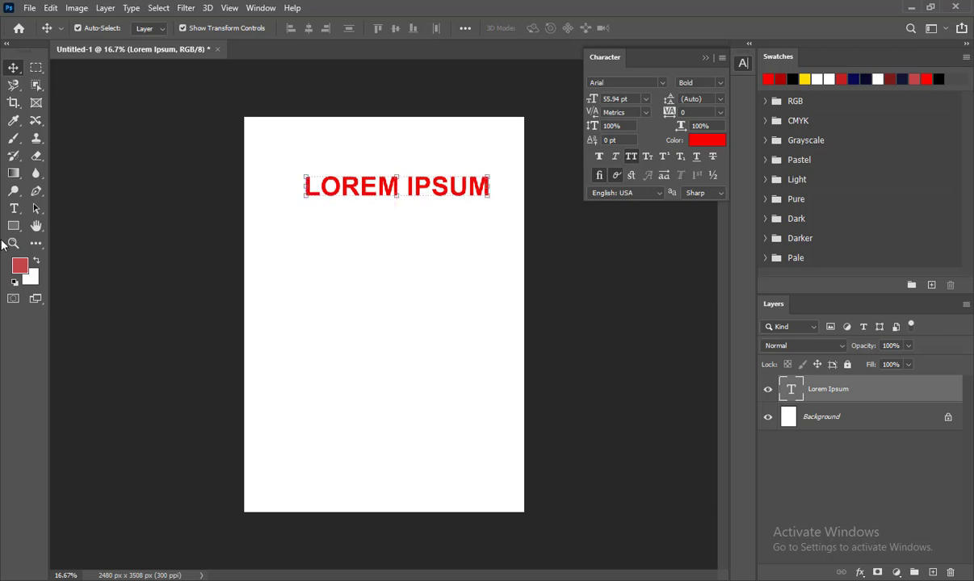
Step: Create a placeholder paragraph text box across the middle of the page with the font size set to 24 pt
{"action": "key", "text": "t"}
{"action": "left_click_drag", "start_coordinate": [255, 269], "coordinate": [487, 349]}
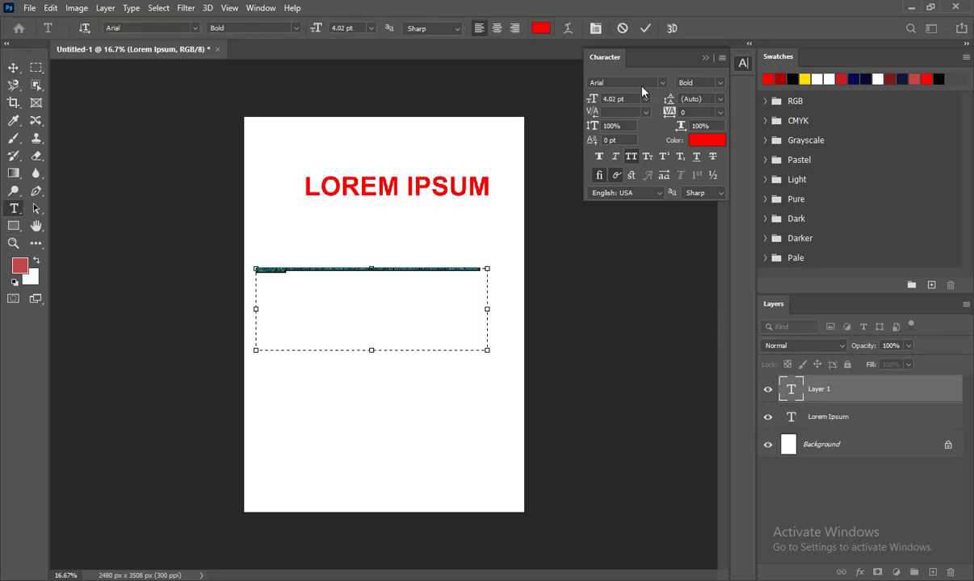
{"action": "left_click", "coordinate": [645, 98]}
{"action": "left_click", "coordinate": [618, 221]}
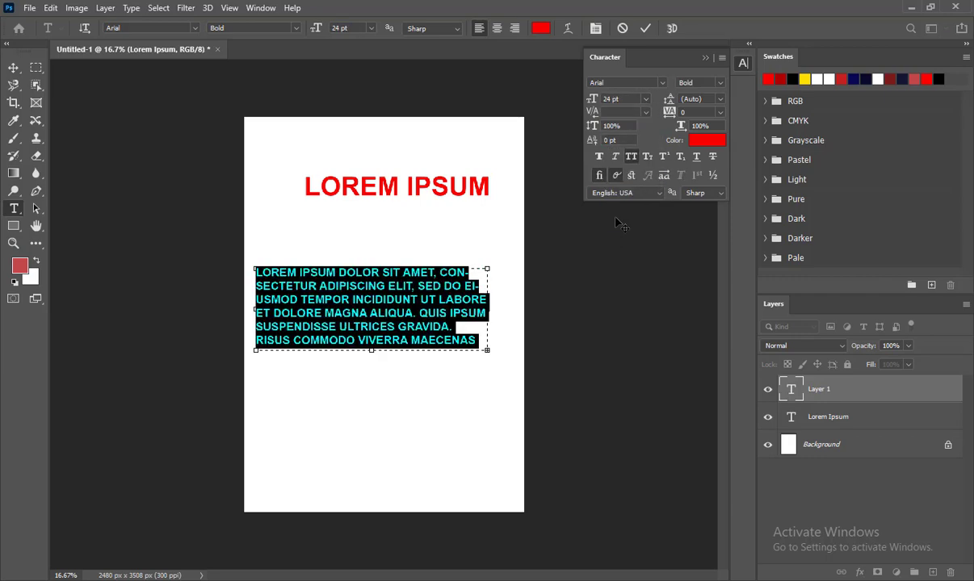
{"action": "left_click", "coordinate": [13, 68]}
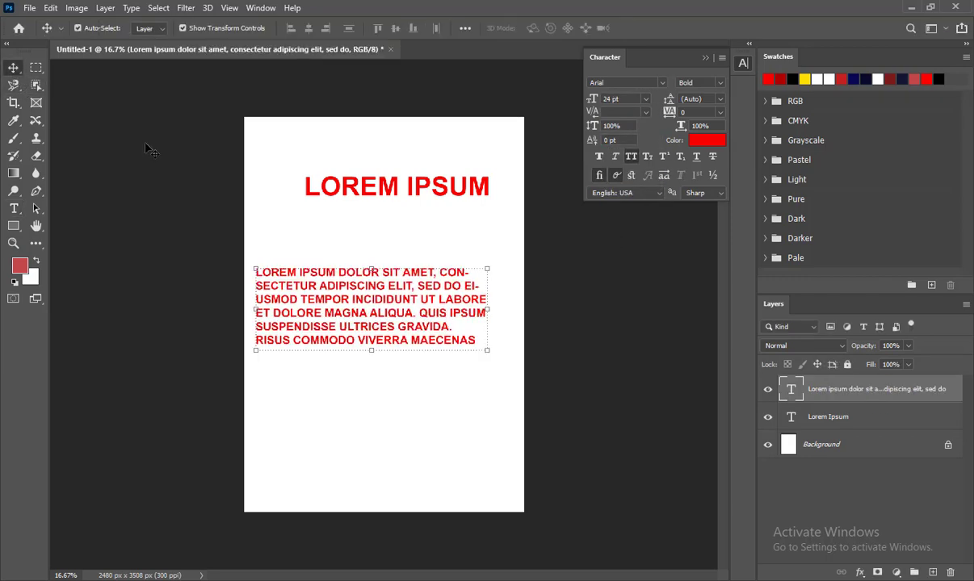
{"action": "left_click", "coordinate": [453, 402]}
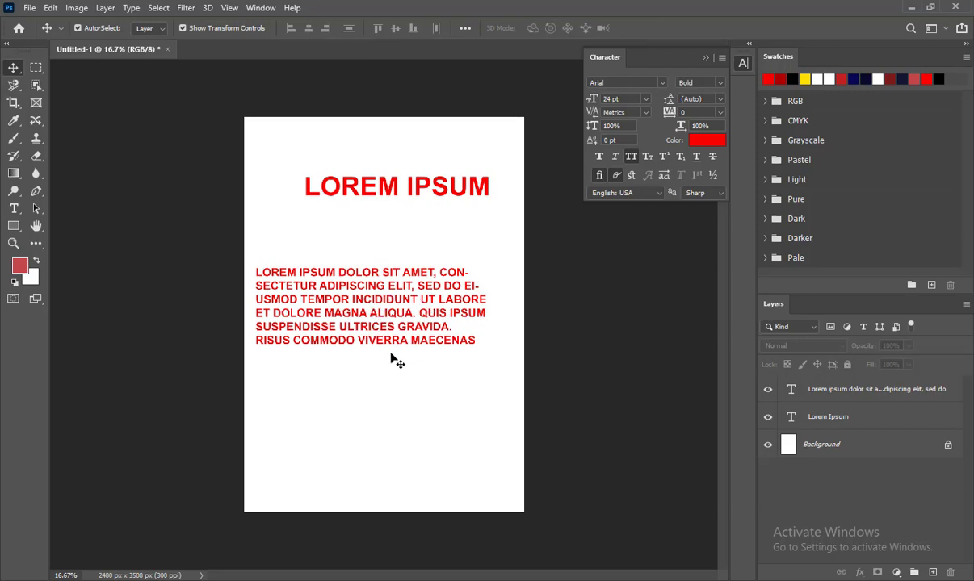
Step: Delete the placeholder paragraph and the Lorem Ipsum heading, leaving only the Background layer
{"action": "left_click", "coordinate": [389, 302]}
{"action": "key", "text": "Delete"}
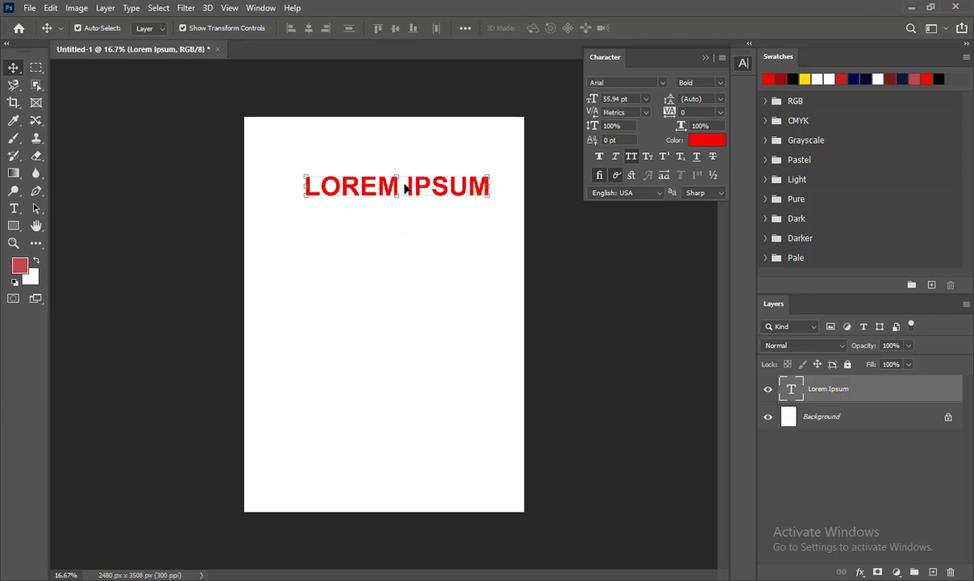
{"action": "key", "text": "Delete"}
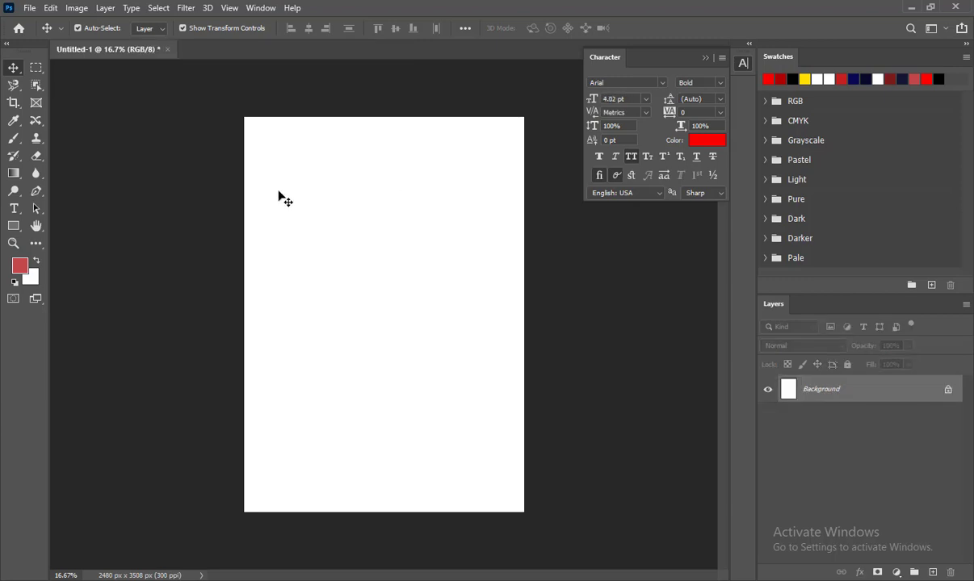
Step: Add a new horizontal Lorem Ipsum heading and enlarge it to about 53 pt with Free Transform
{"action": "left_click", "coordinate": [14, 210]}
{"action": "right_click", "coordinate": [14, 213]}
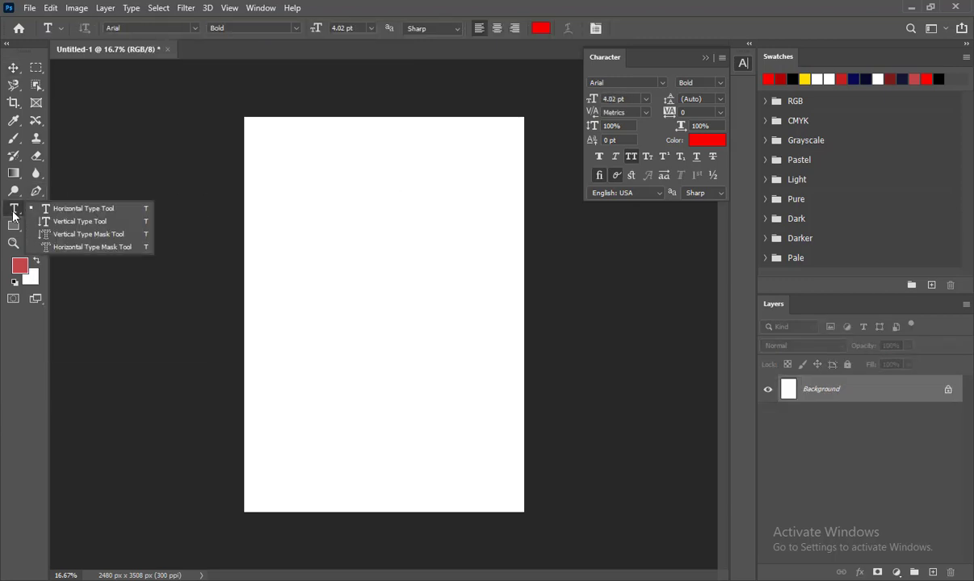
{"action": "left_click", "coordinate": [65, 206]}
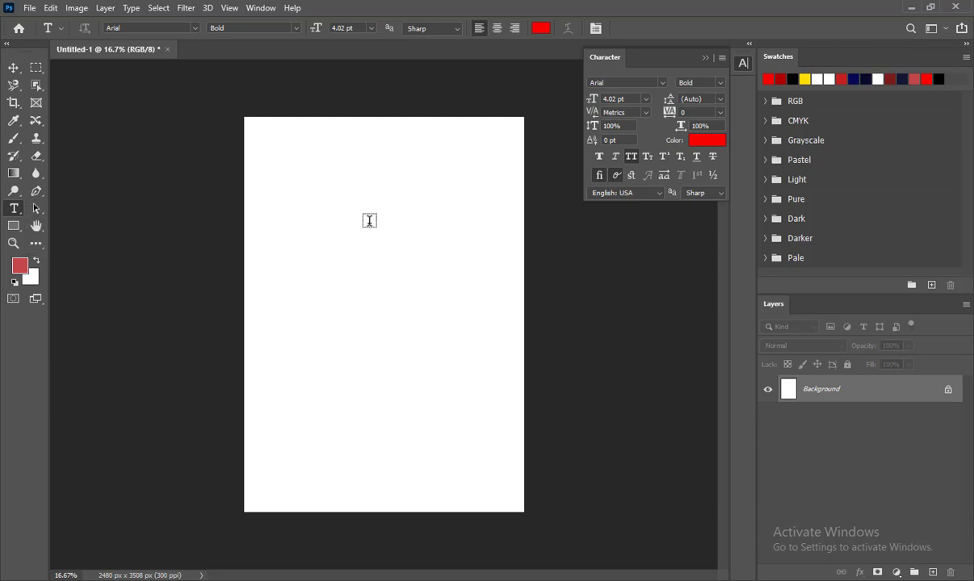
{"action": "left_click", "coordinate": [293, 212]}
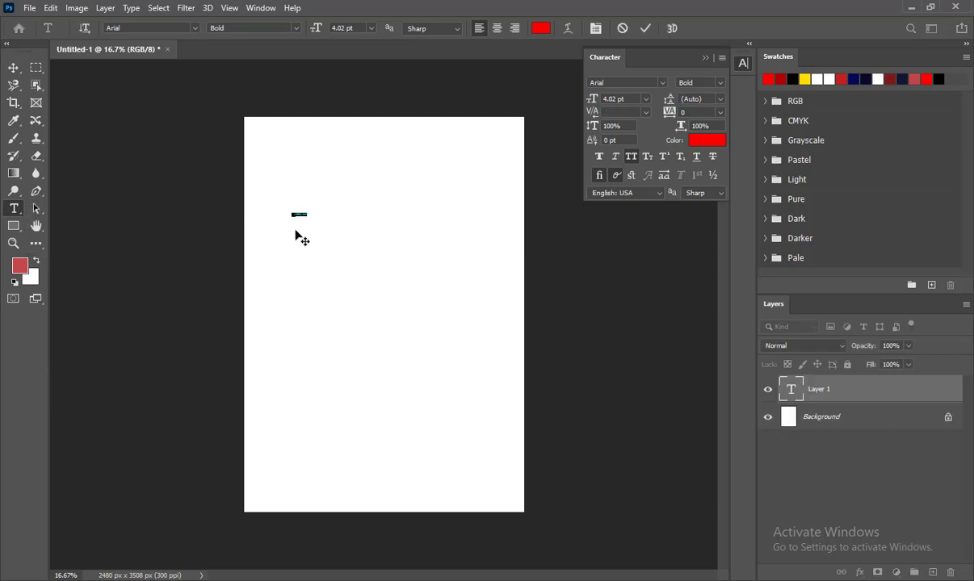
{"action": "left_click", "coordinate": [13, 68]}
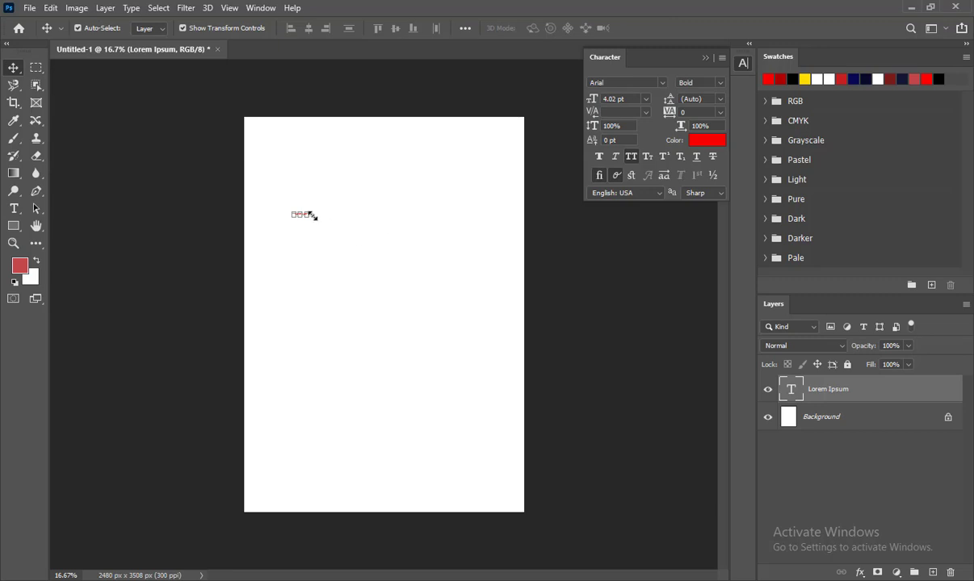
{"action": "key", "text": "ctrl+t"}
{"action": "left_click_drag", "start_coordinate": [310, 215], "coordinate": [472, 270]}
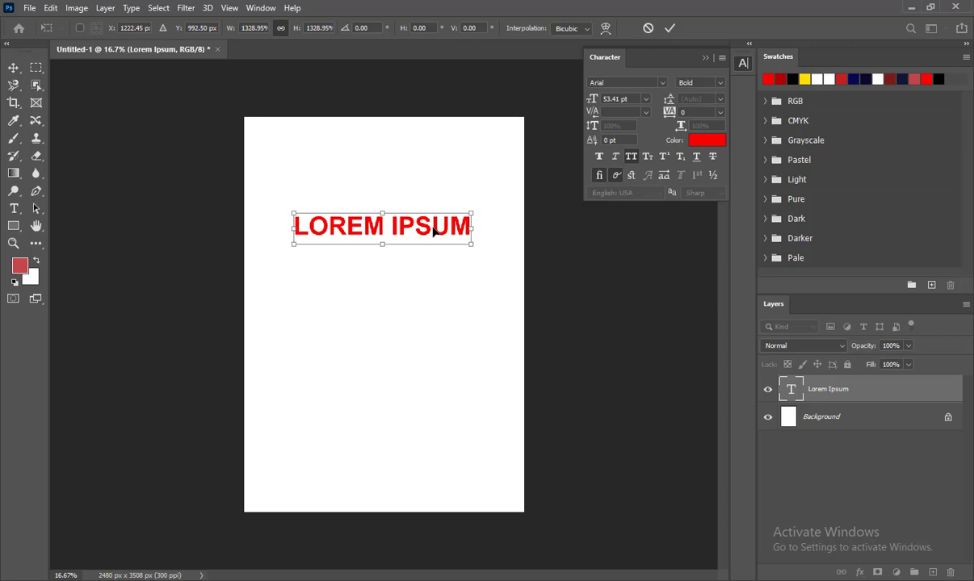
{"action": "key", "text": "Return"}
Step: Re-enter Free Transform on the heading, leave it without changes, and delete the heading's layer
{"action": "key", "text": "ctrl+t"}
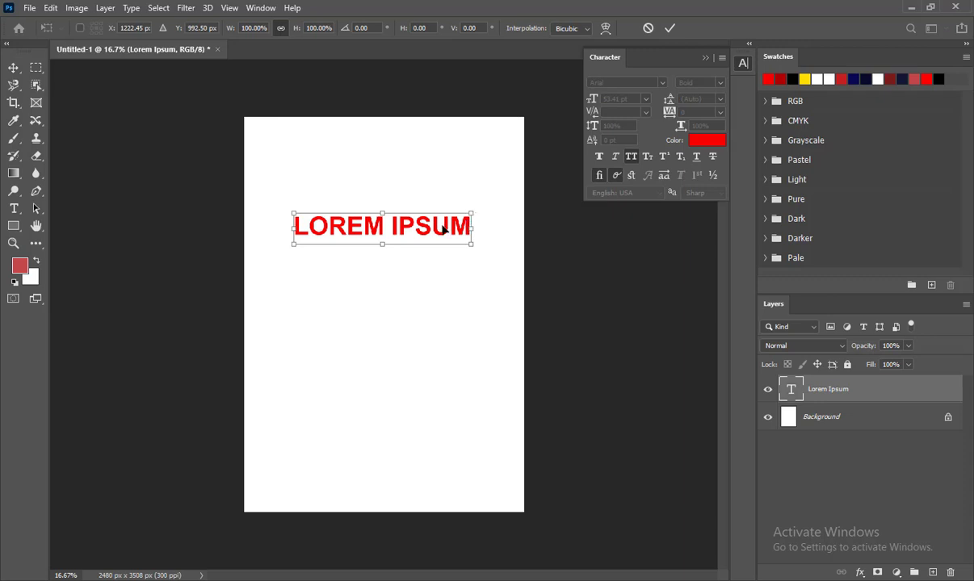
{"action": "key", "text": "Return"}
{"action": "key", "text": "Delete"}
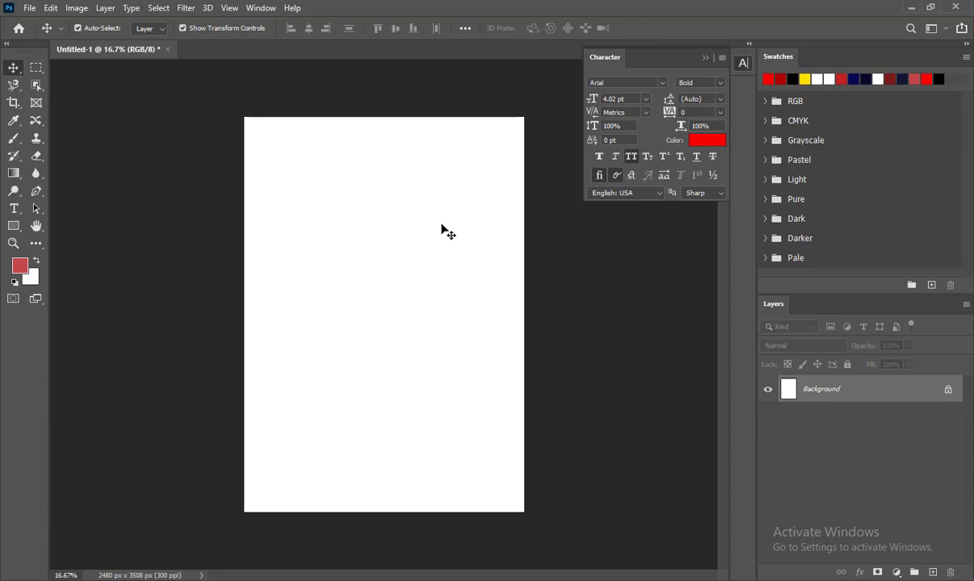
Step: Place another horizontal Lorem Ipsum heading on the page and scale it up to about 58 pt
{"action": "left_click", "coordinate": [15, 211]}
{"action": "right_click", "coordinate": [16, 213]}
{"action": "left_click", "coordinate": [64, 211]}
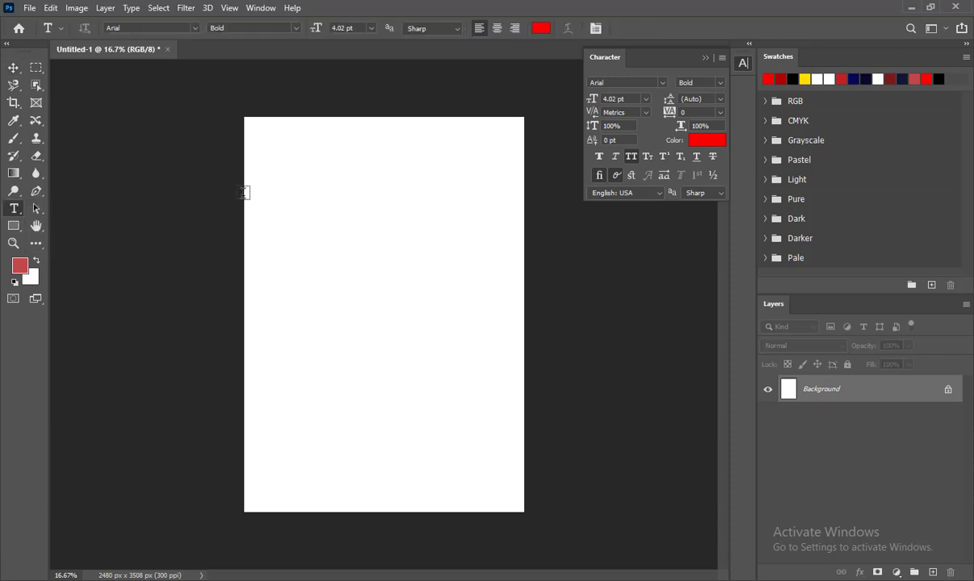
{"action": "left_click", "coordinate": [315, 228]}
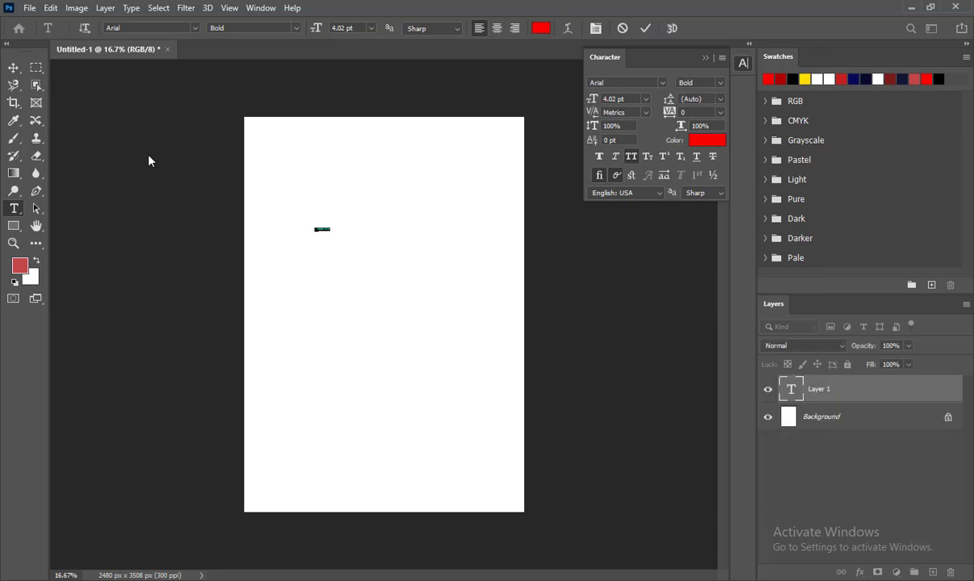
{"action": "left_click", "coordinate": [13, 67]}
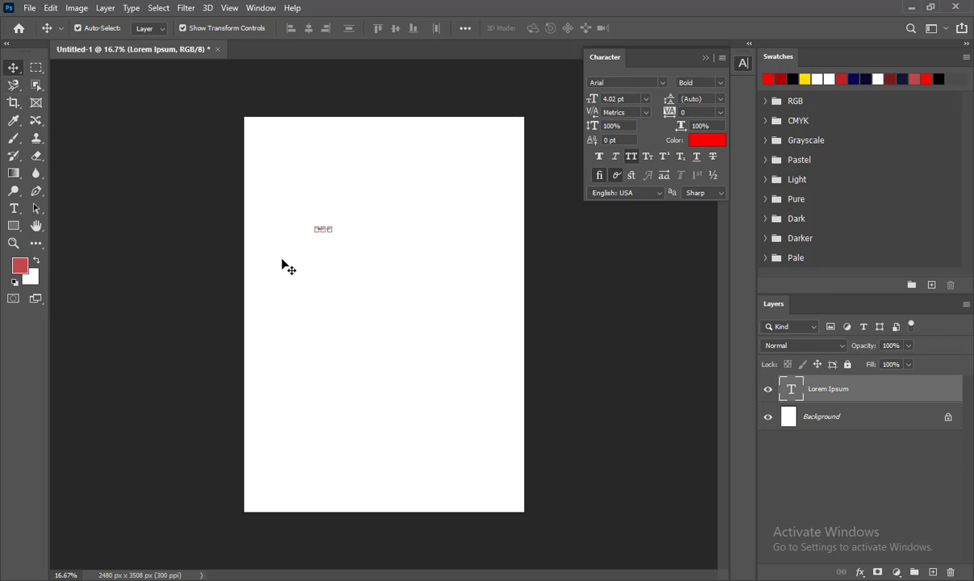
{"action": "left_click_drag", "start_coordinate": [330, 231], "coordinate": [440, 266]}
{"action": "key", "text": "Return"}
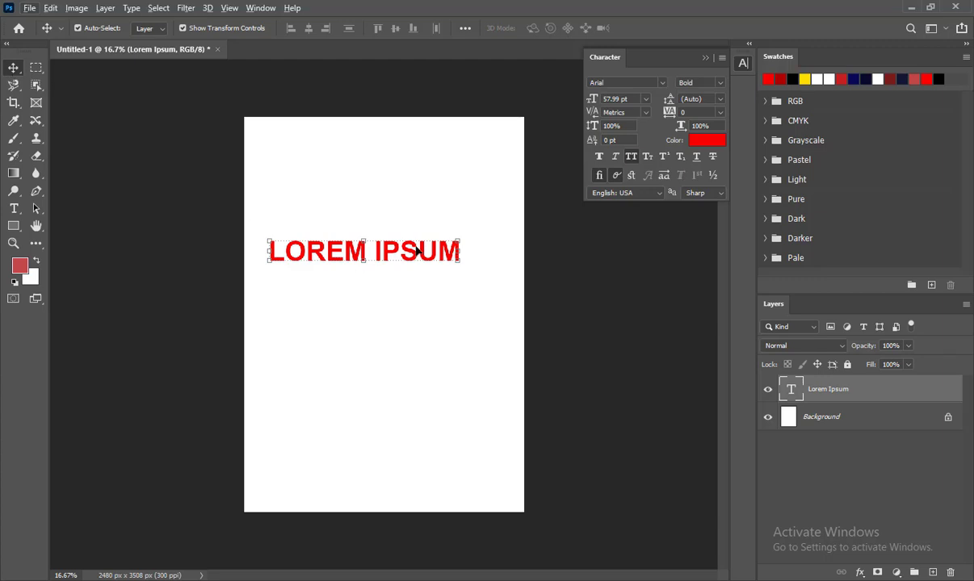
Step: Duplicate the Lorem Ipsum heading just below the original and set the copy's font to Berlin Sans FB Demi
{"action": "left_click_drag", "start_coordinate": [438, 257], "coordinate": [441, 309]}
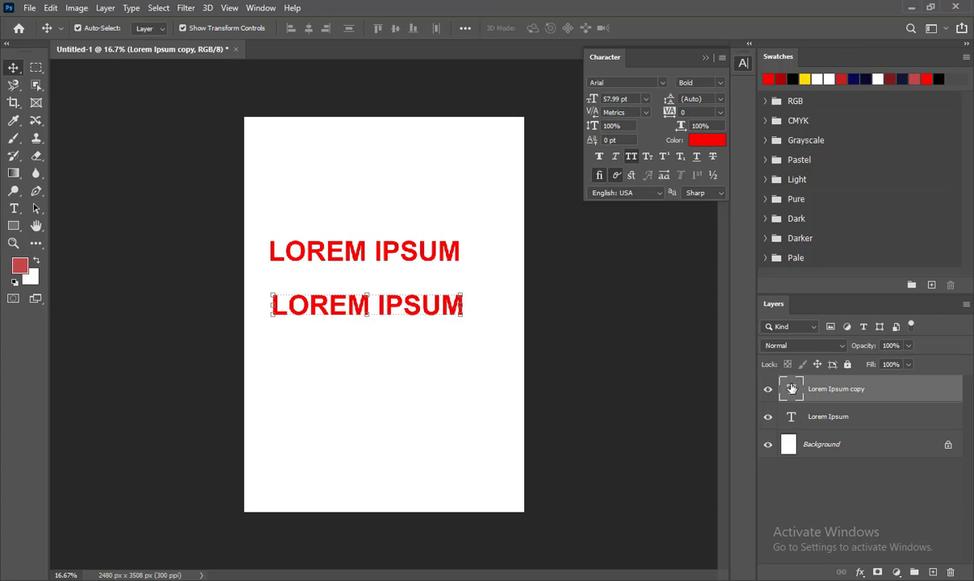
{"action": "left_click", "coordinate": [818, 417]}
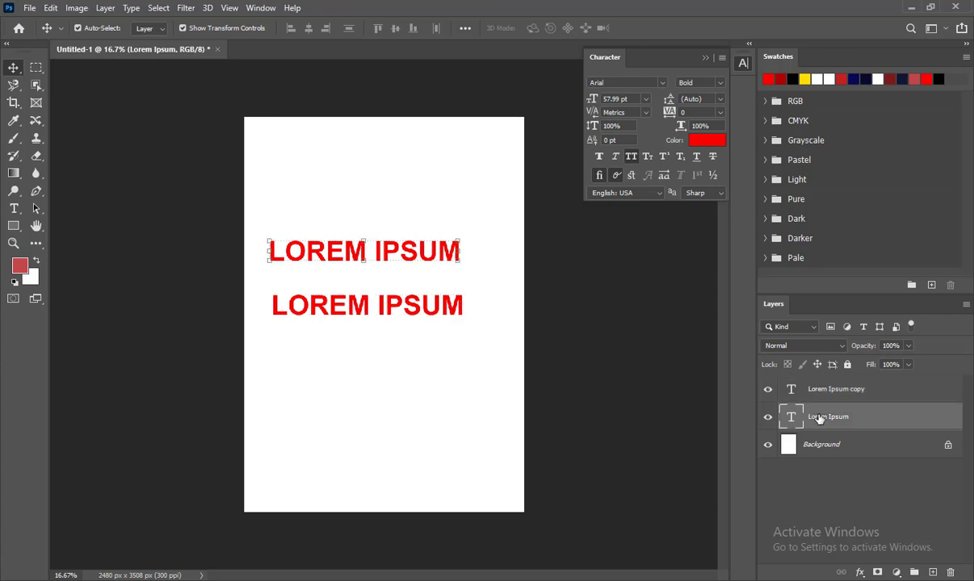
{"action": "left_click", "coordinate": [787, 378]}
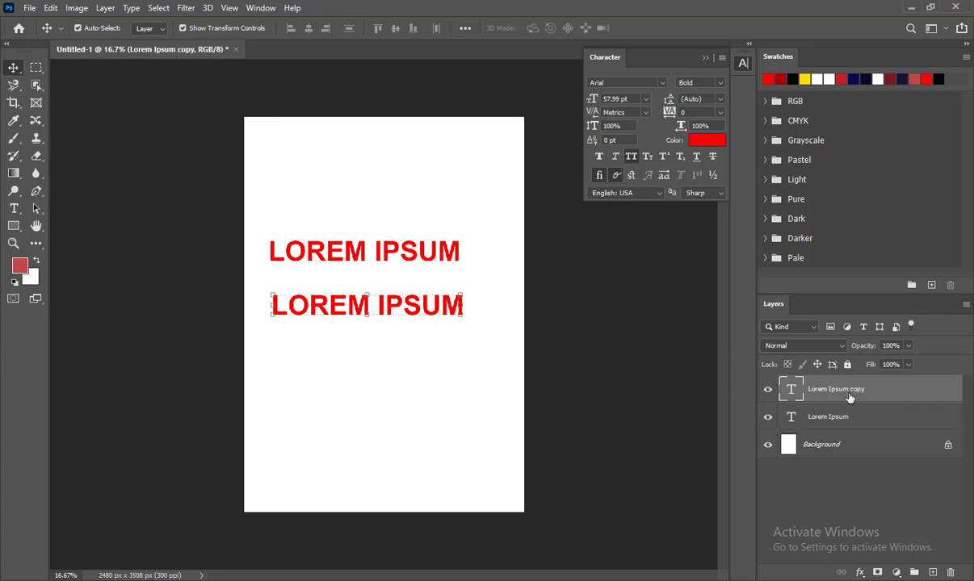
{"action": "left_click", "coordinate": [662, 83]}
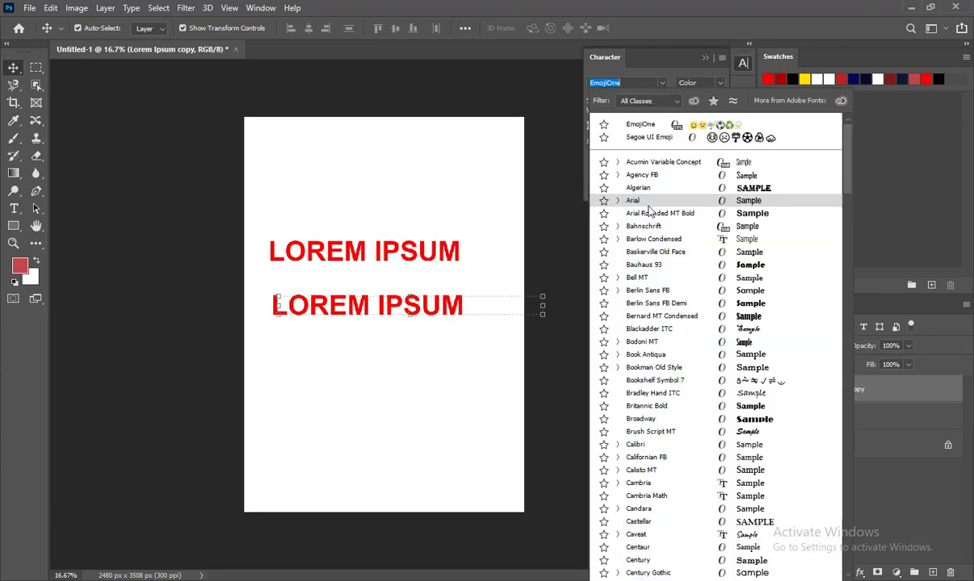
{"action": "left_click", "coordinate": [654, 306]}
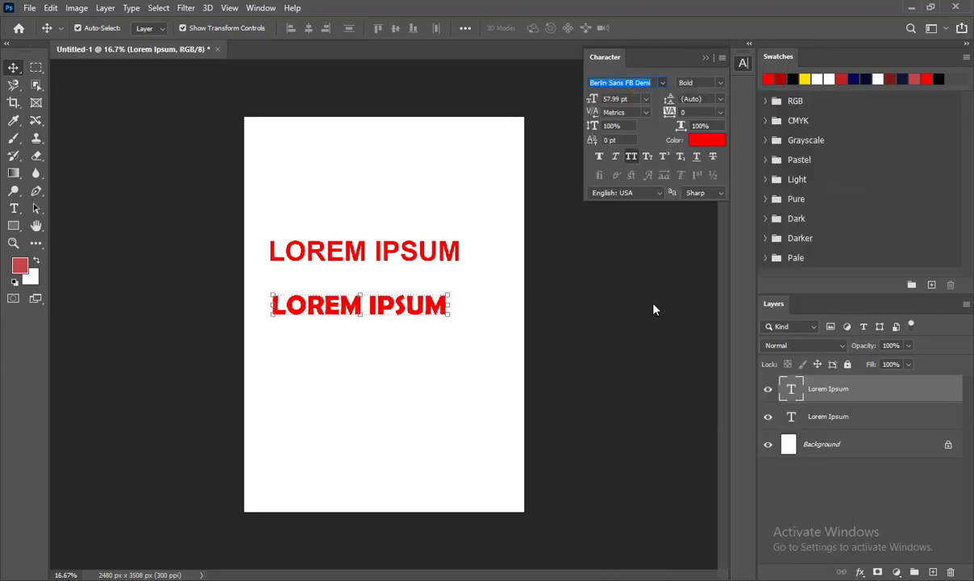
Step: Shift both headings slightly so their left edges line up, bringing the Arial heading a little closer to the copy
{"action": "left_click", "coordinate": [8, 69]}
{"action": "left_click_drag", "start_coordinate": [395, 310], "coordinate": [399, 309]}
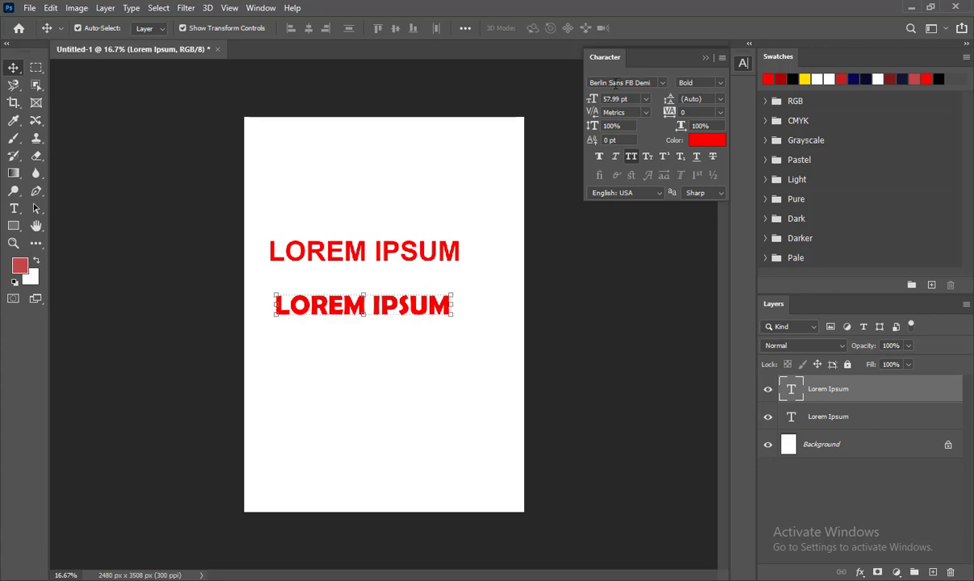
{"action": "left_click_drag", "start_coordinate": [421, 259], "coordinate": [428, 267]}
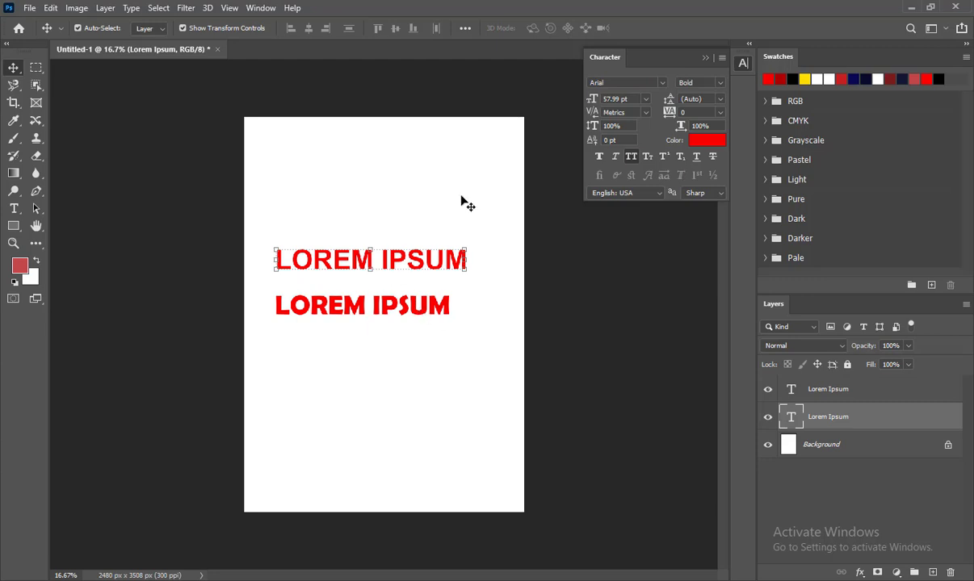
Step: Turn off All Caps on both the Arial heading and the Berlin Sans FB Demi heading
{"action": "left_click", "coordinate": [631, 156]}
{"action": "left_click", "coordinate": [436, 308]}
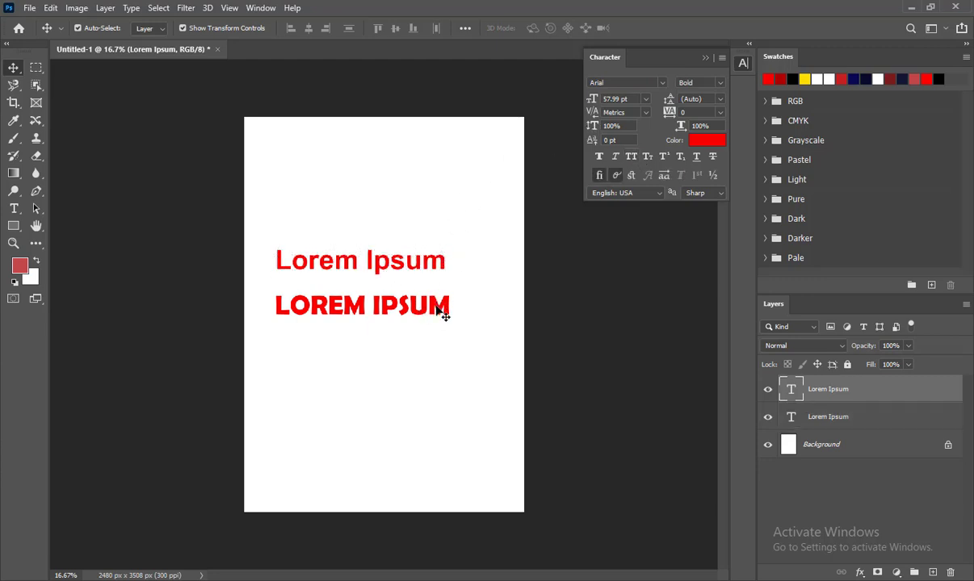
{"action": "left_click", "coordinate": [631, 156]}
Step: Try the Regular, Bold Italic and Black font styles on the Arial heading and return it to Bold
{"action": "left_click", "coordinate": [360, 260]}
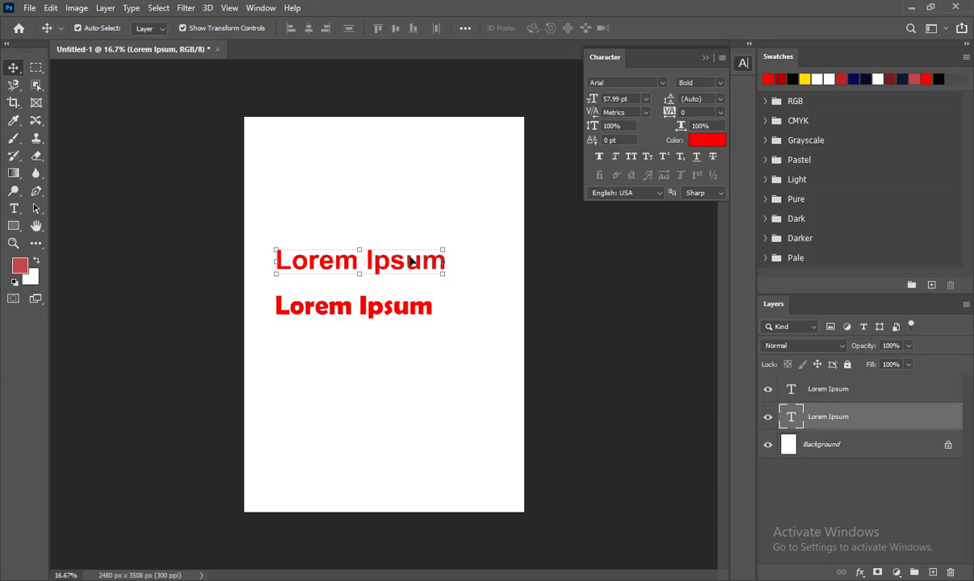
{"action": "left_click", "coordinate": [717, 82]}
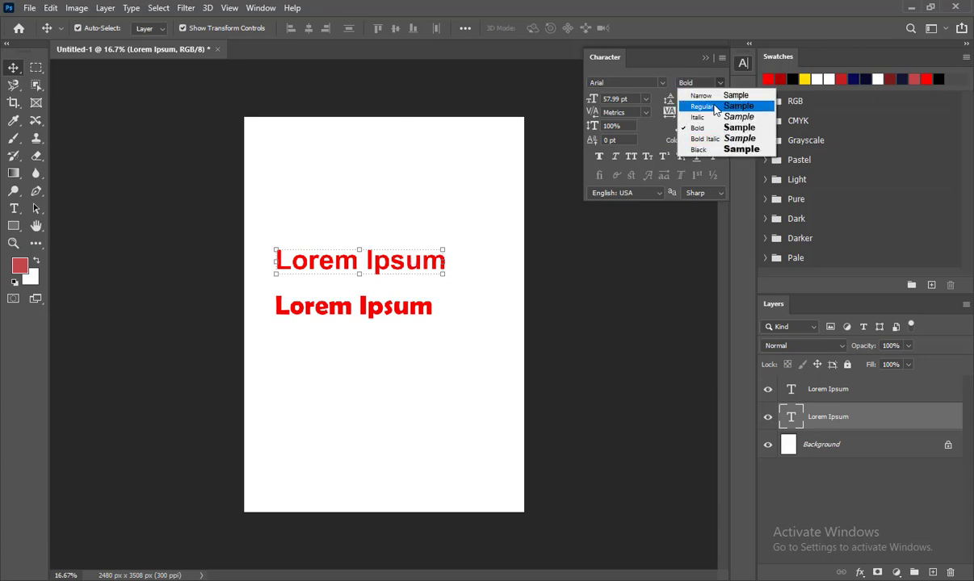
{"action": "left_click", "coordinate": [688, 98]}
{"action": "left_click", "coordinate": [688, 82]}
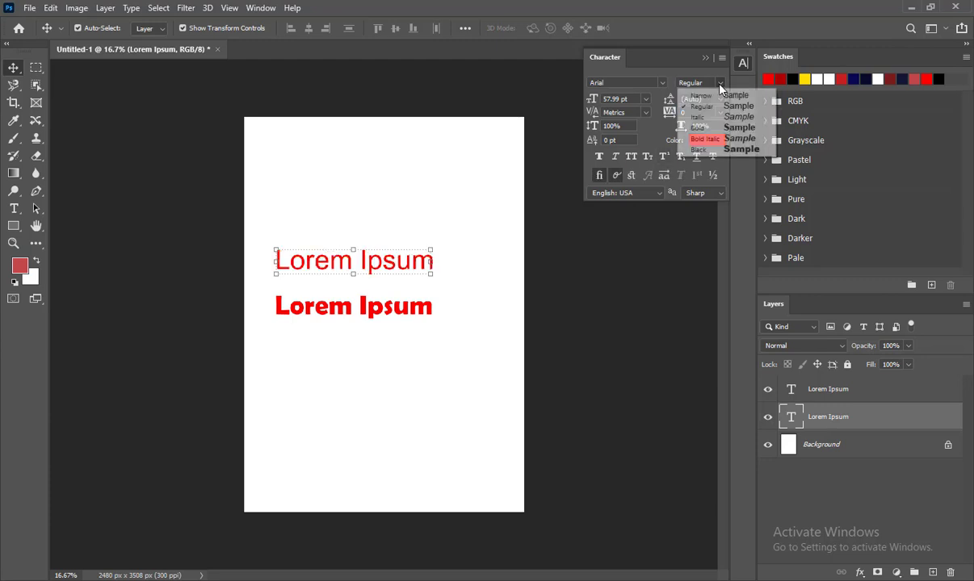
{"action": "left_click", "coordinate": [706, 138]}
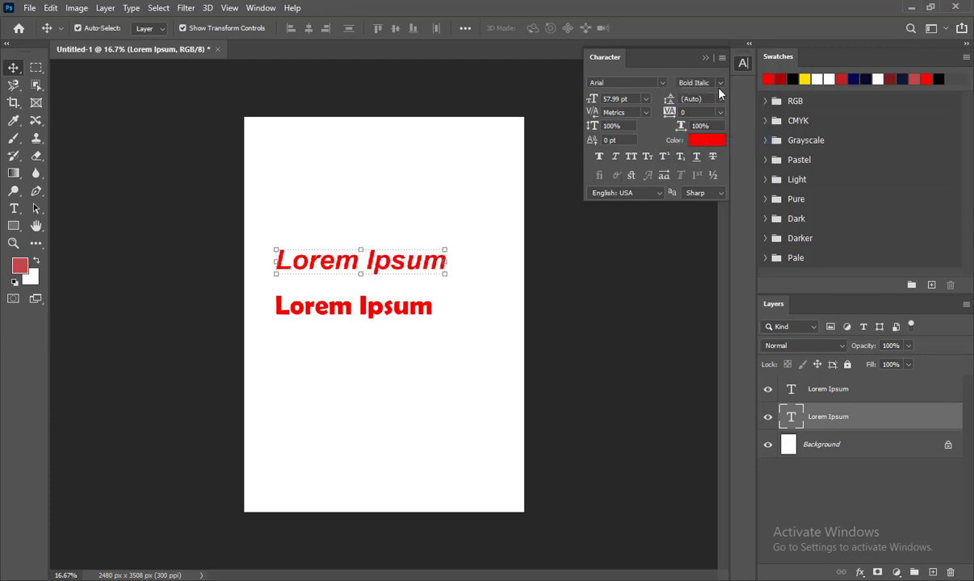
{"action": "left_click", "coordinate": [687, 82]}
{"action": "left_click", "coordinate": [667, 146]}
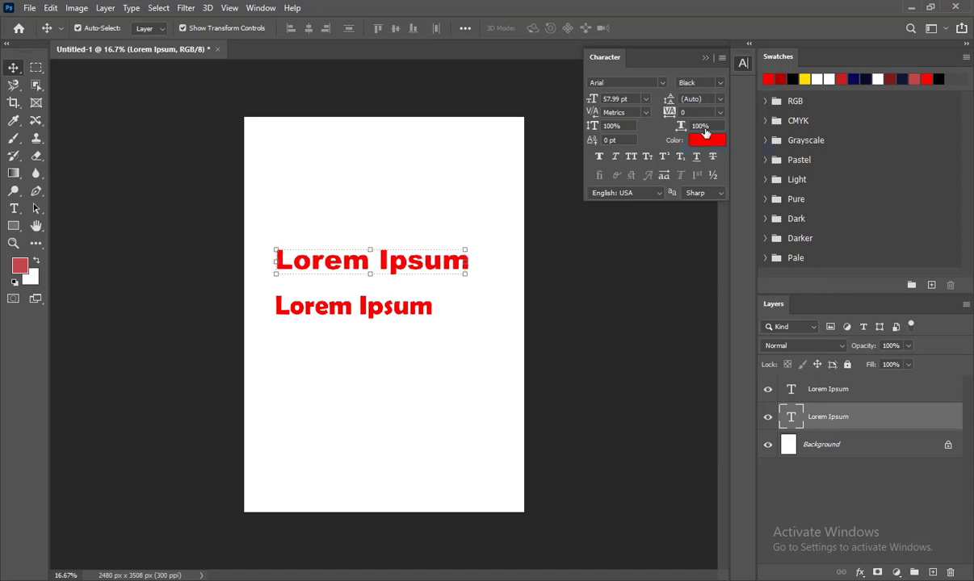
{"action": "left_click", "coordinate": [690, 83]}
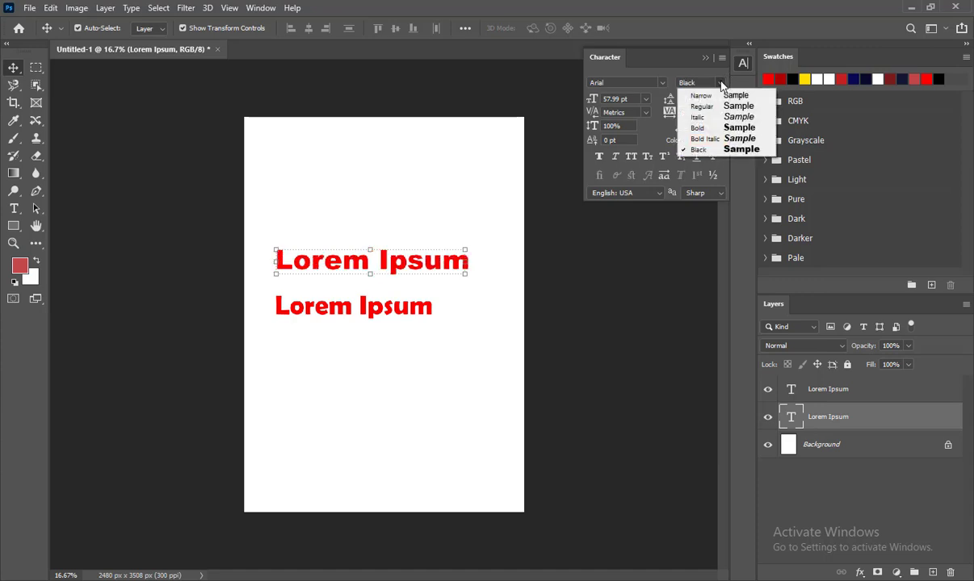
{"action": "left_click", "coordinate": [711, 128]}
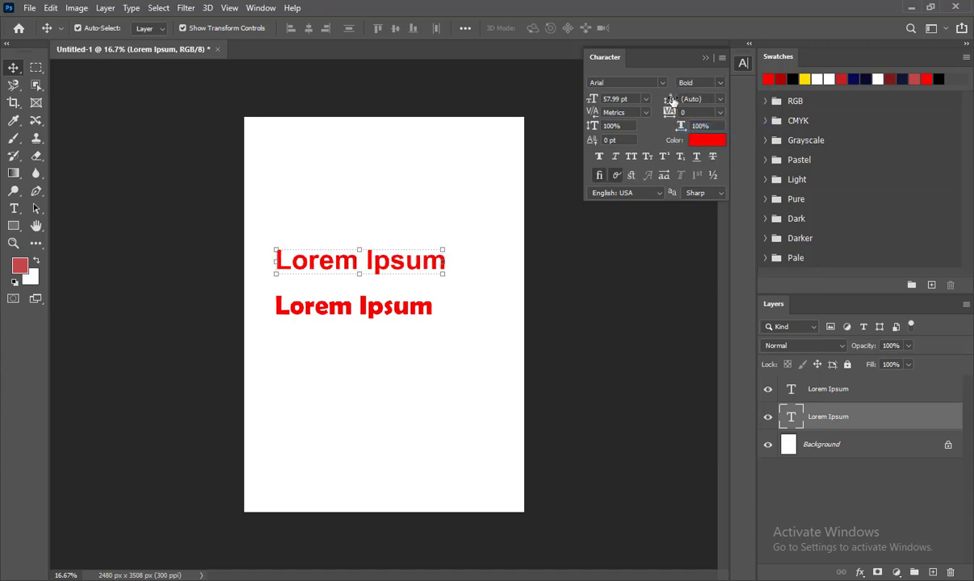
{"action": "left_click", "coordinate": [698, 82]}
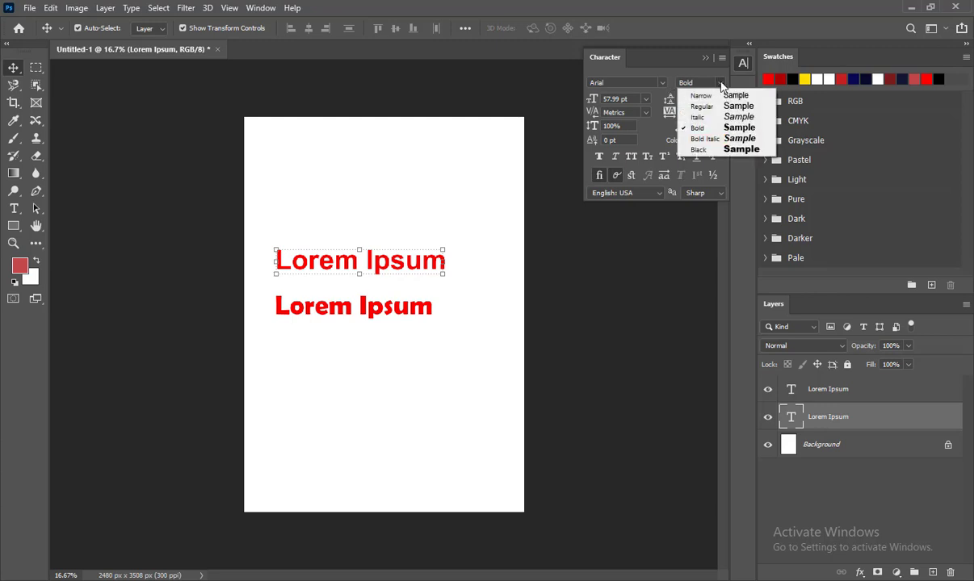
{"action": "left_click", "coordinate": [645, 99]}
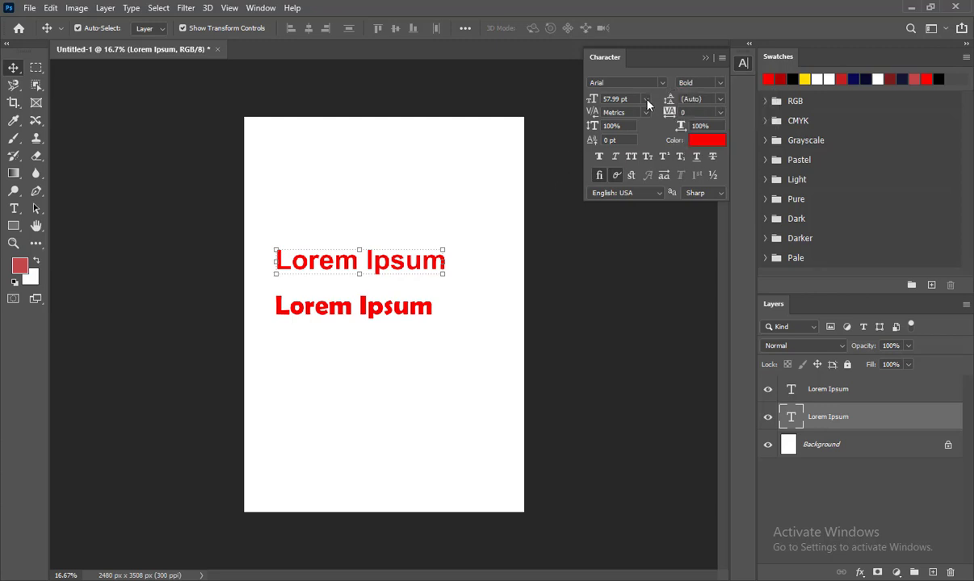
Step: Try the 9 pt and 16 pt preset sizes on the Arial heading and set its font size to 30 pt
{"action": "left_click", "coordinate": [645, 99]}
{"action": "left_click", "coordinate": [627, 150]}
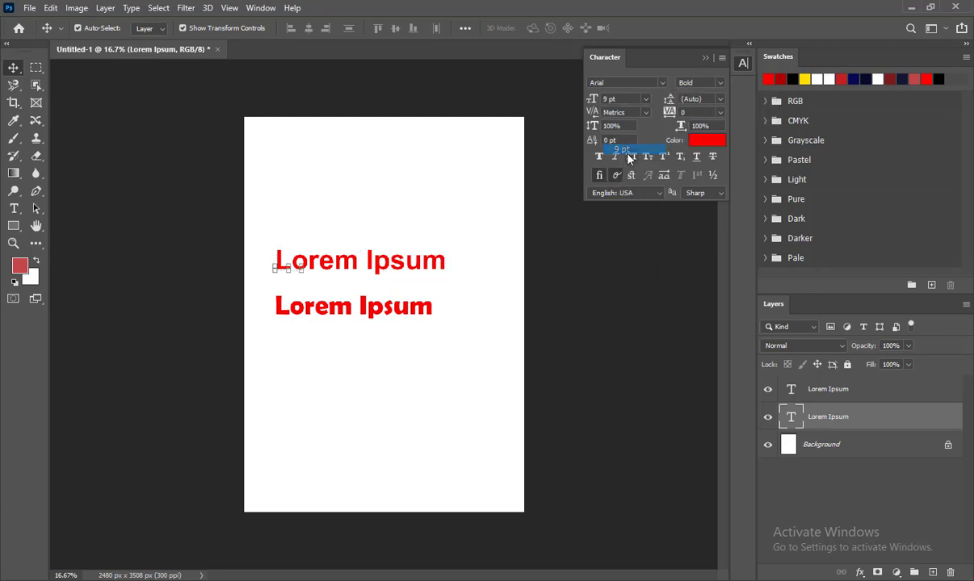
{"action": "left_click", "coordinate": [646, 100]}
{"action": "left_click", "coordinate": [631, 195]}
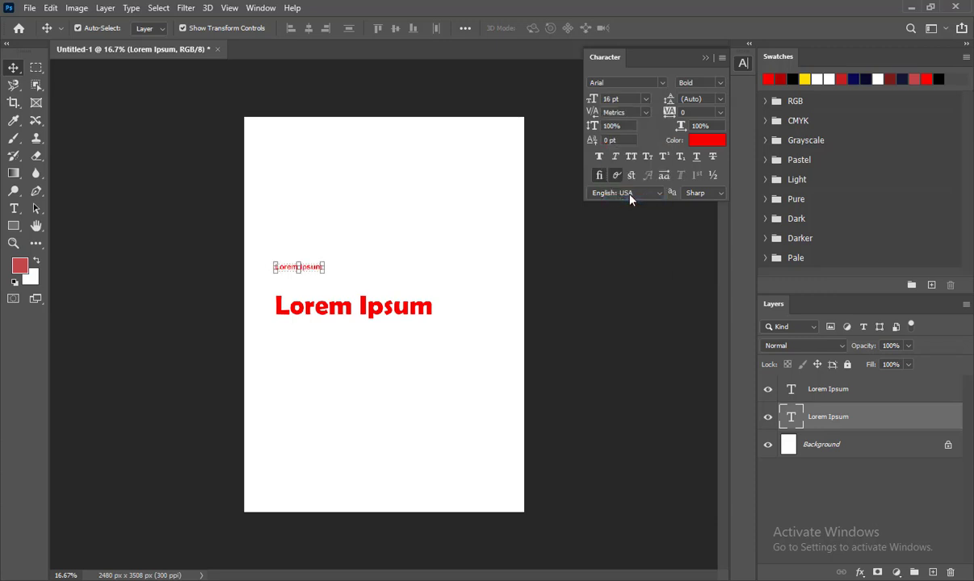
{"action": "left_click", "coordinate": [612, 98]}
{"action": "type", "text": "30"}
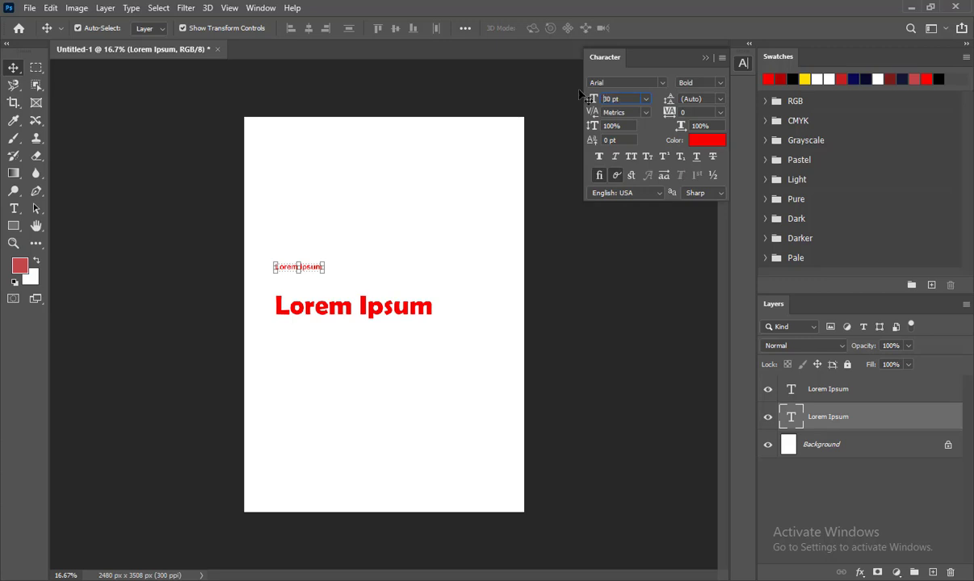
{"action": "key", "text": "Return"}
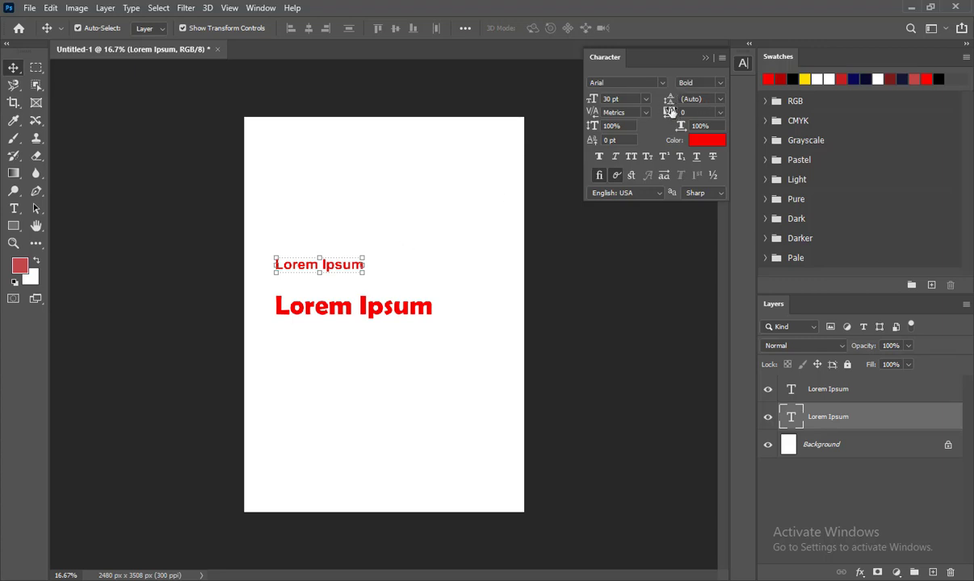
Step: Move the Berlin Sans heading above the Arial one and place a third Lorem Ipsum heading below both, scaled to about 54 pt
{"action": "left_click_drag", "start_coordinate": [391, 316], "coordinate": [411, 211]}
{"action": "left_click", "coordinate": [14, 208]}
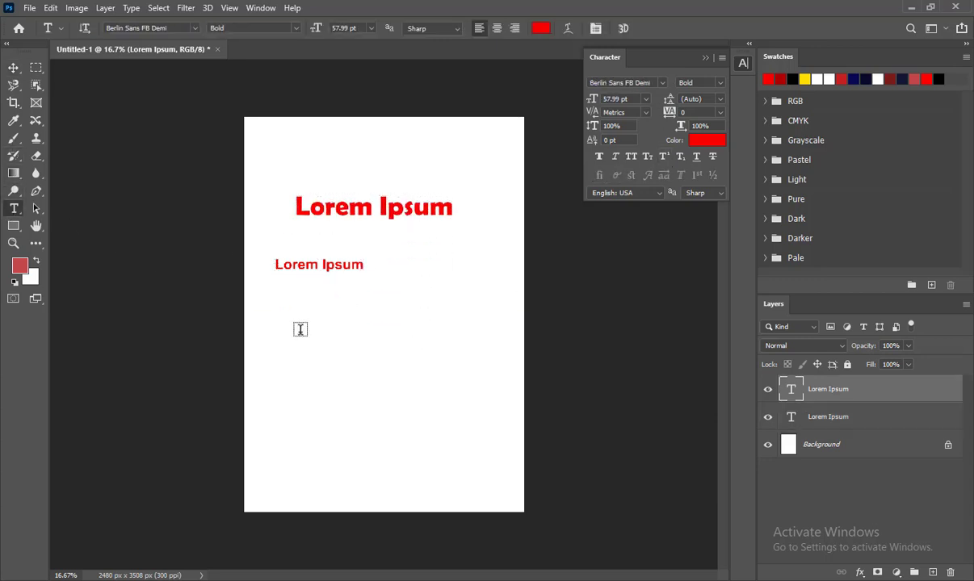
{"action": "left_click", "coordinate": [301, 327]}
{"action": "left_click", "coordinate": [14, 67]}
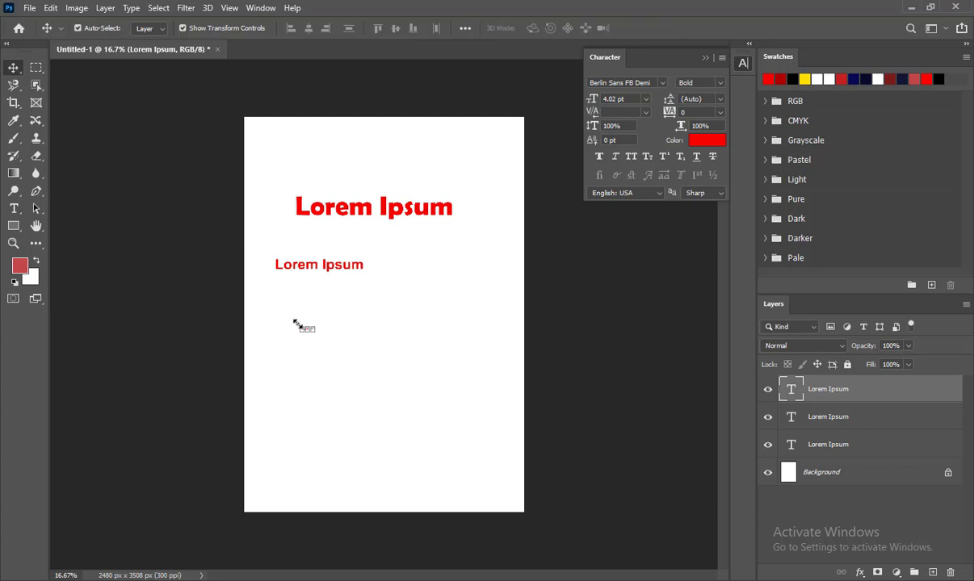
{"action": "left_click_drag", "start_coordinate": [318, 334], "coordinate": [449, 382]}
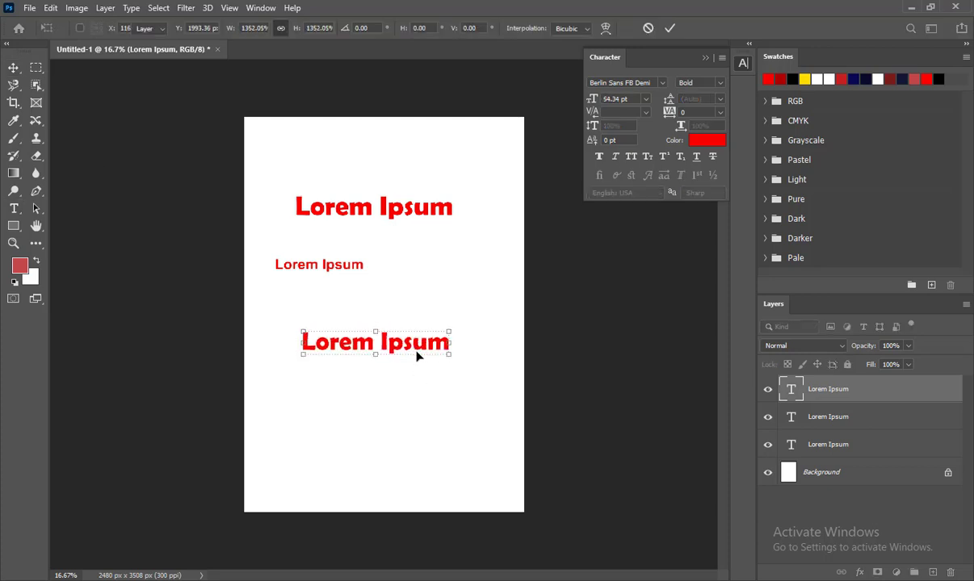
{"action": "key", "text": "Return"}
Step: Add a second line reading "dsfsdfsdfsdfsdf" to the third heading
{"action": "left_click", "coordinate": [14, 209]}
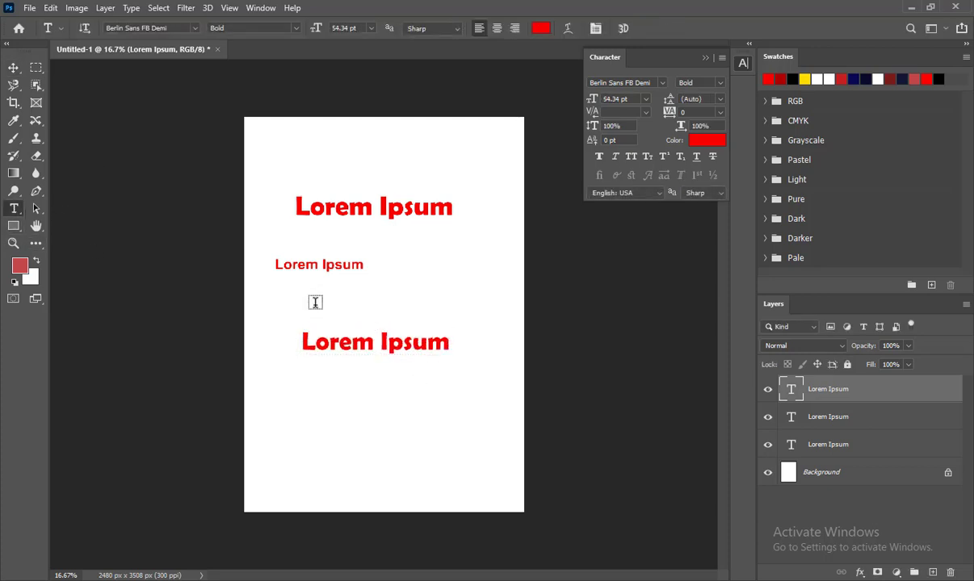
{"action": "left_click", "coordinate": [443, 344]}
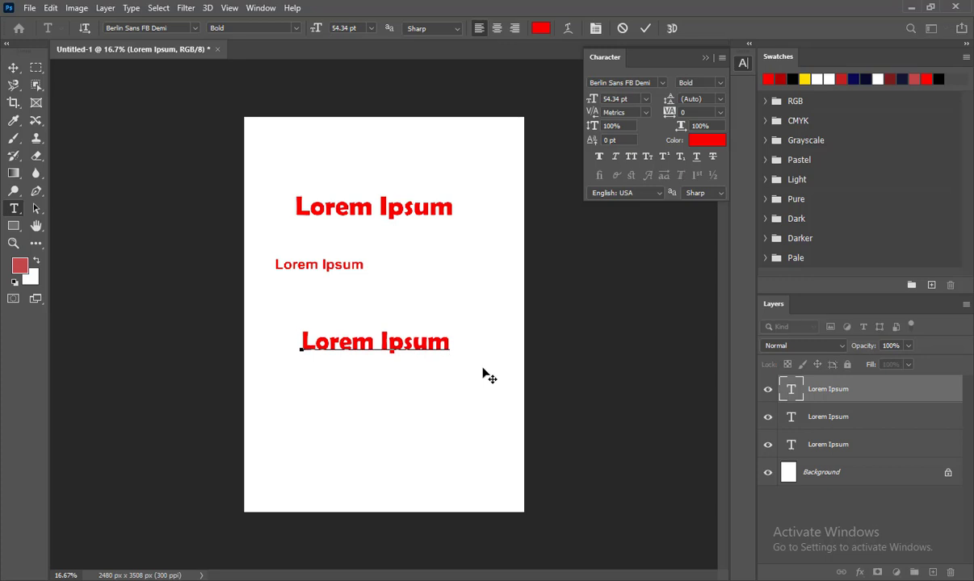
{"action": "key", "text": "Return"}
{"action": "type", "text": "dsfsdfsdfsdfsdf"}
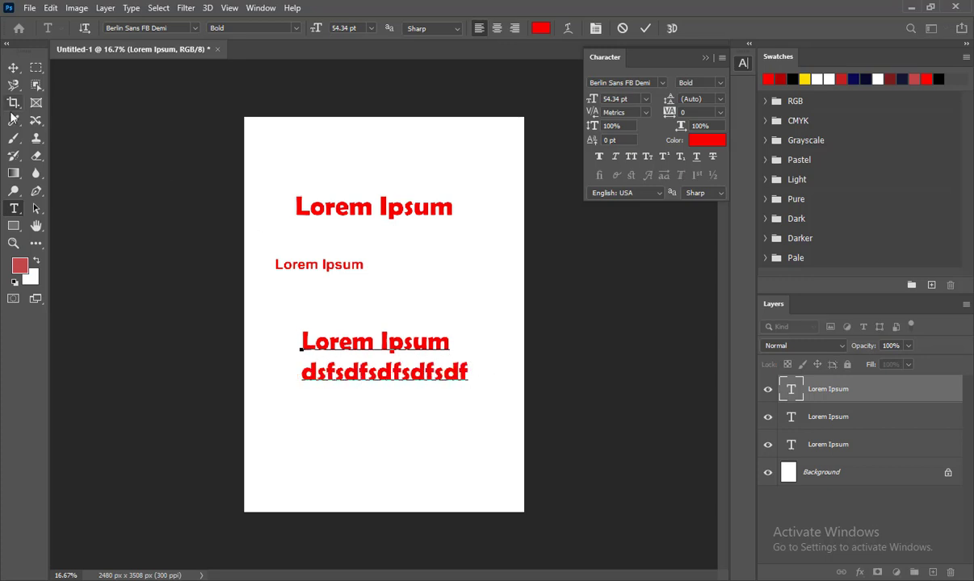
{"action": "left_click", "coordinate": [13, 67]}
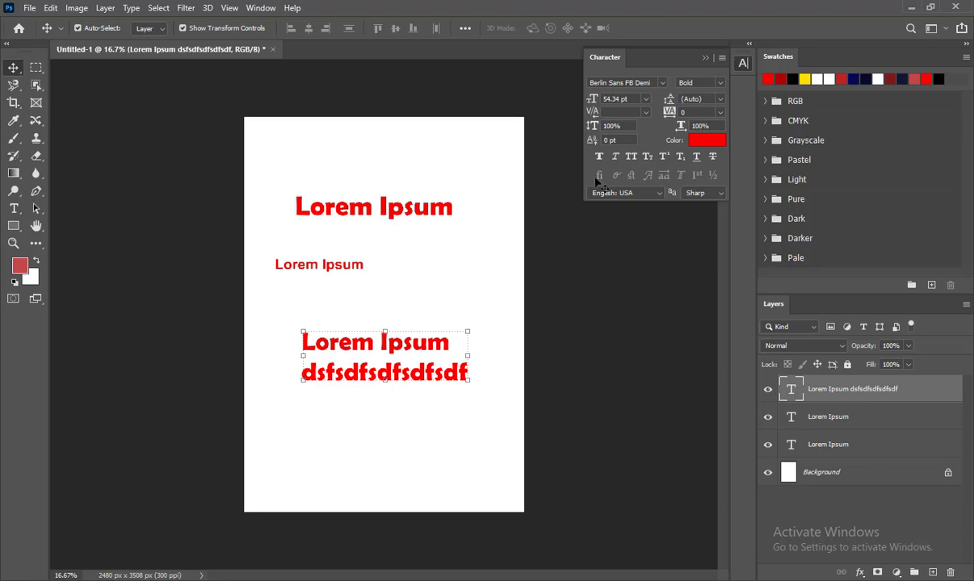
Step: Try 11 pt leading on the two-line text, and set its font size to 58 pt and its leading to 66 pt
{"action": "left_click", "coordinate": [720, 99]}
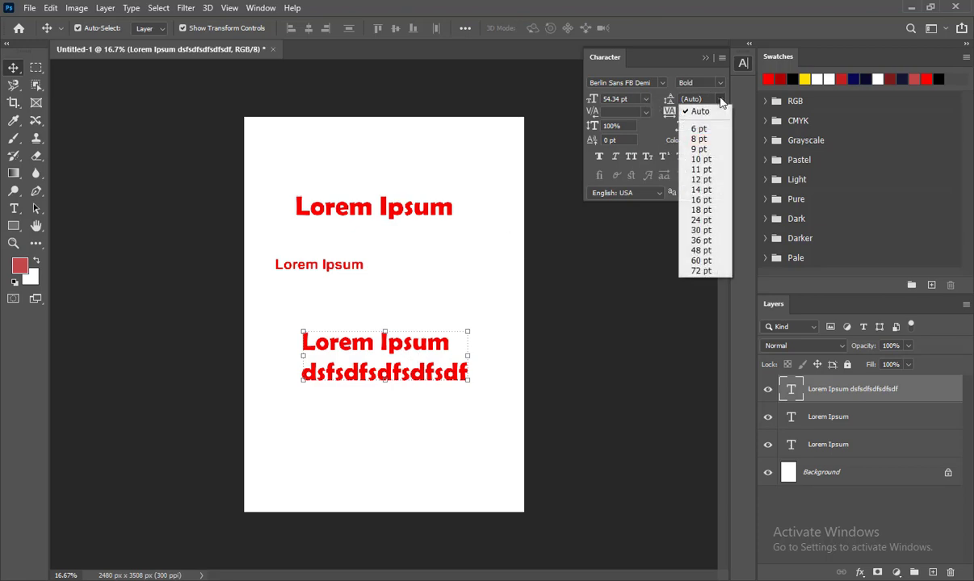
{"action": "left_click", "coordinate": [707, 159]}
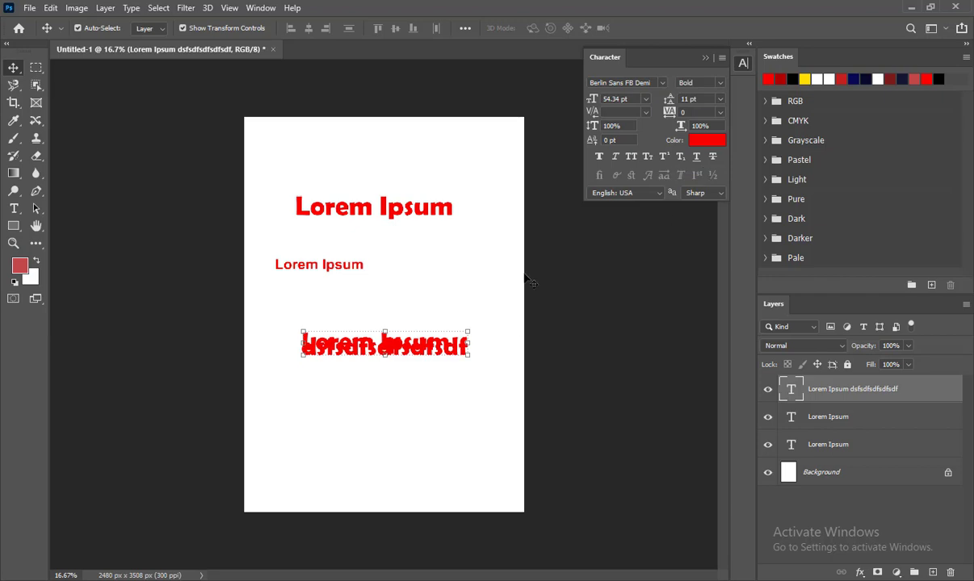
{"action": "left_click", "coordinate": [721, 100]}
{"action": "left_click", "coordinate": [670, 104]}
{"action": "mouse_move", "coordinate": [594, 102]}
{"action": "left_mouse_down"}
{"action": "mouse_move", "coordinate": [613, 101]}
{"action": "mouse_move", "coordinate": [596, 100]}
{"action": "left_mouse_up"}
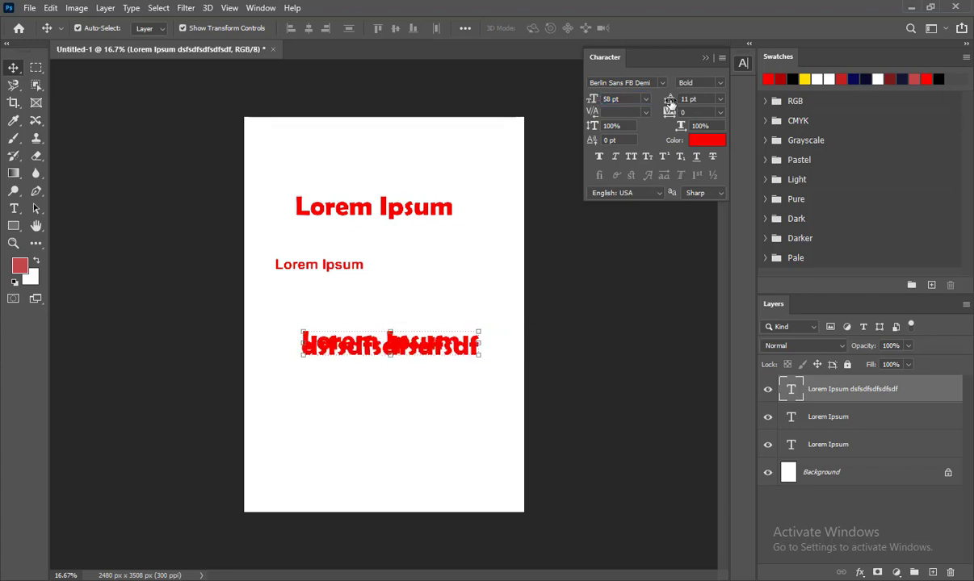
{"action": "mouse_move", "coordinate": [670, 104]}
{"action": "left_mouse_down"}
{"action": "mouse_move", "coordinate": [691, 98]}
{"action": "mouse_move", "coordinate": [664, 103]}
{"action": "mouse_move", "coordinate": [684, 97]}
{"action": "mouse_move", "coordinate": [614, 89]}
{"action": "mouse_move", "coordinate": [684, 103]}
{"action": "left_mouse_up"}
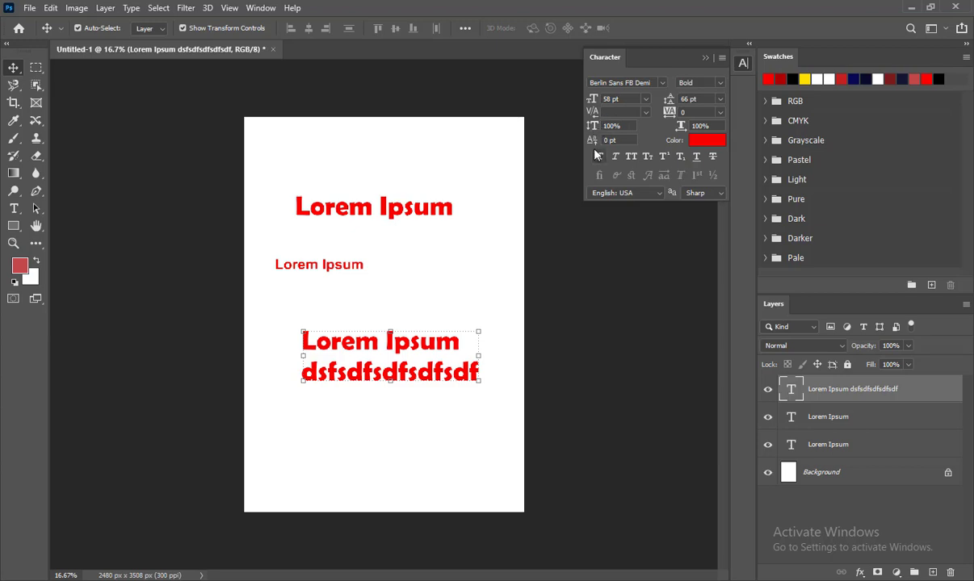
Step: Scale the two-line text up proportionally with Free Transform to about 120%
{"action": "key", "text": "ctrl+t"}
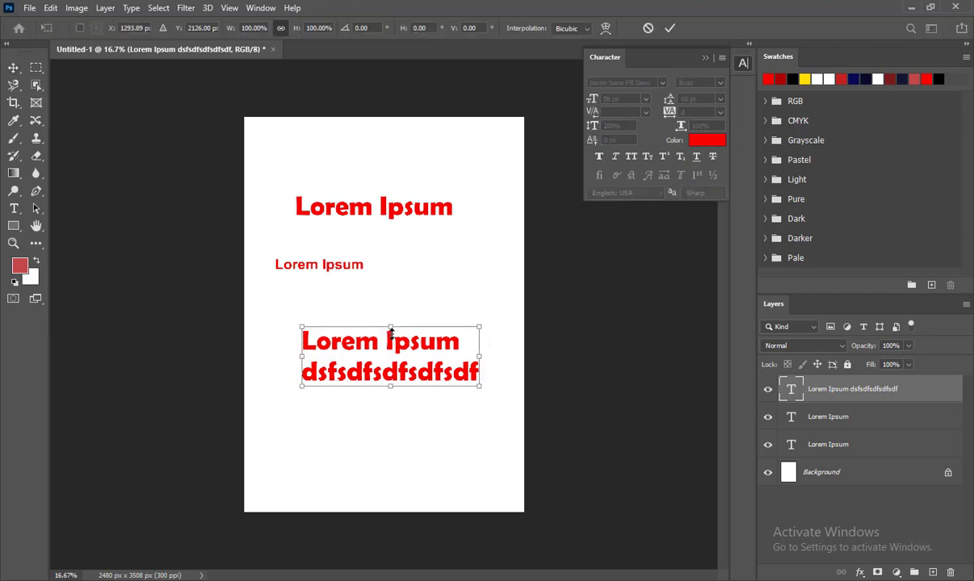
{"action": "left_click_drag", "start_coordinate": [394, 325], "coordinate": [368, 325]}
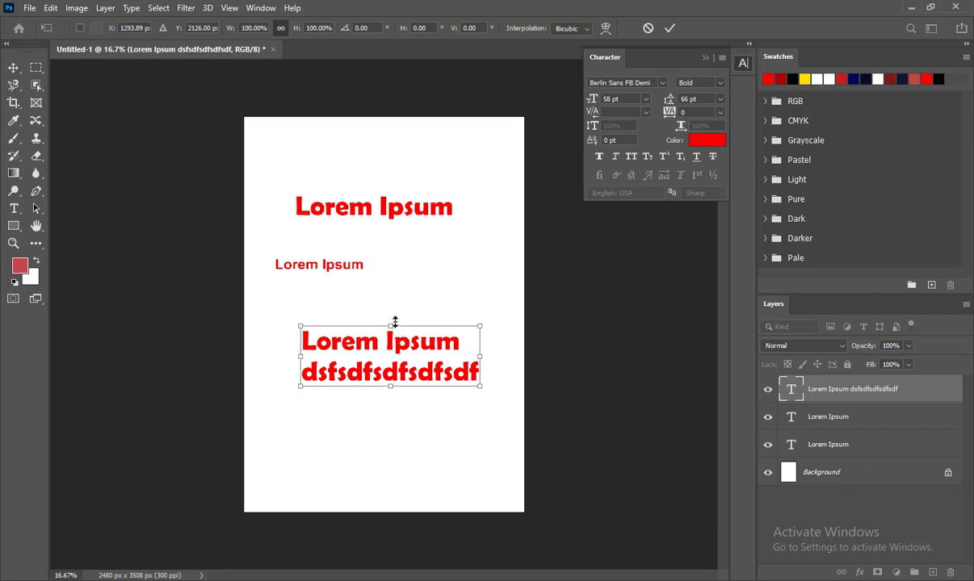
{"action": "left_click_drag", "start_coordinate": [395, 322], "coordinate": [390, 195]}
{"action": "key", "text": "ctrl+z"}
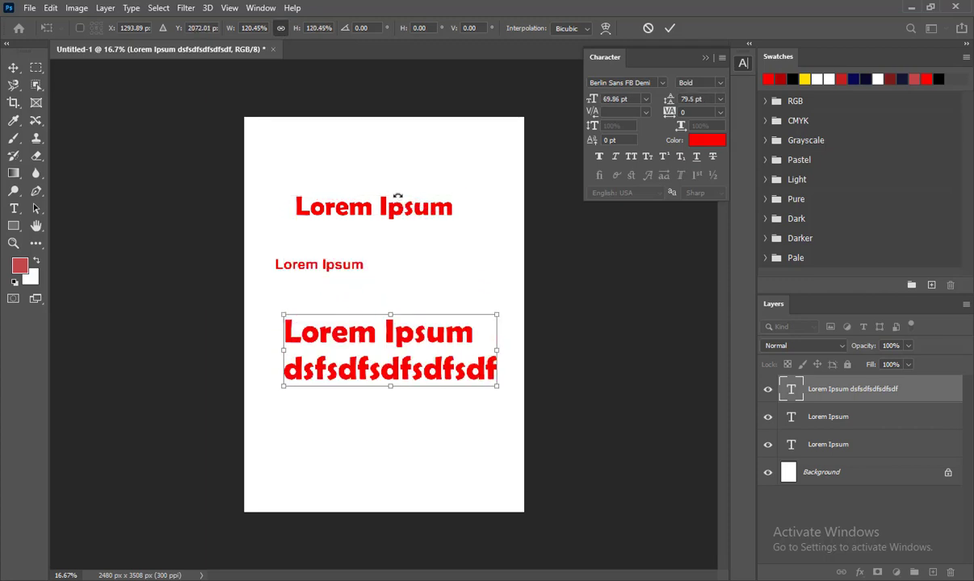
{"action": "key", "text": "Return"}
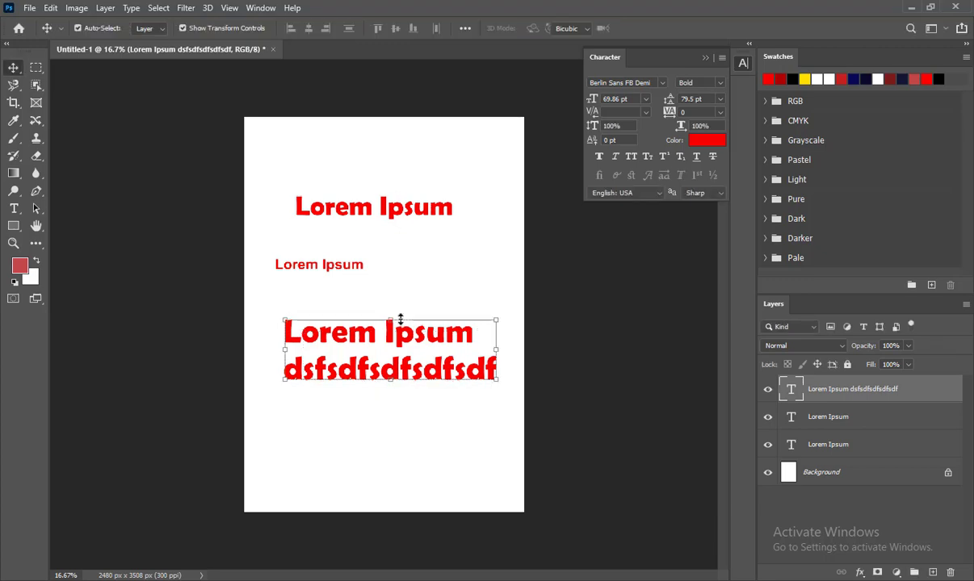
Step: Try stretching the two-line text vertically, to about 179% height with Free Transform and through its vertical character scale
{"action": "left_click", "coordinate": [395, 314]}
{"action": "left_click_drag", "start_coordinate": [395, 315], "coordinate": [398, 261]}
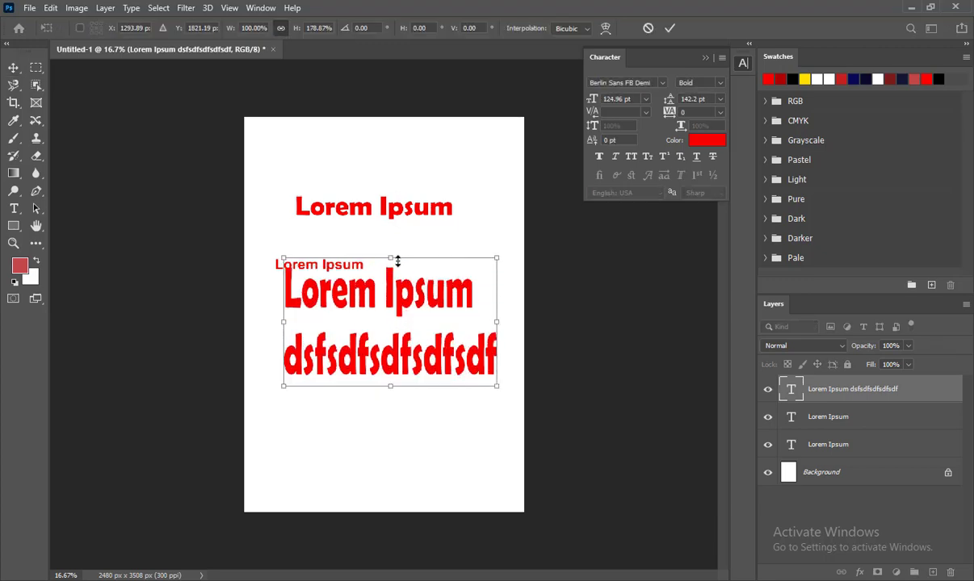
{"action": "key", "text": "Return"}
{"action": "key", "text": "ctrl+z"}
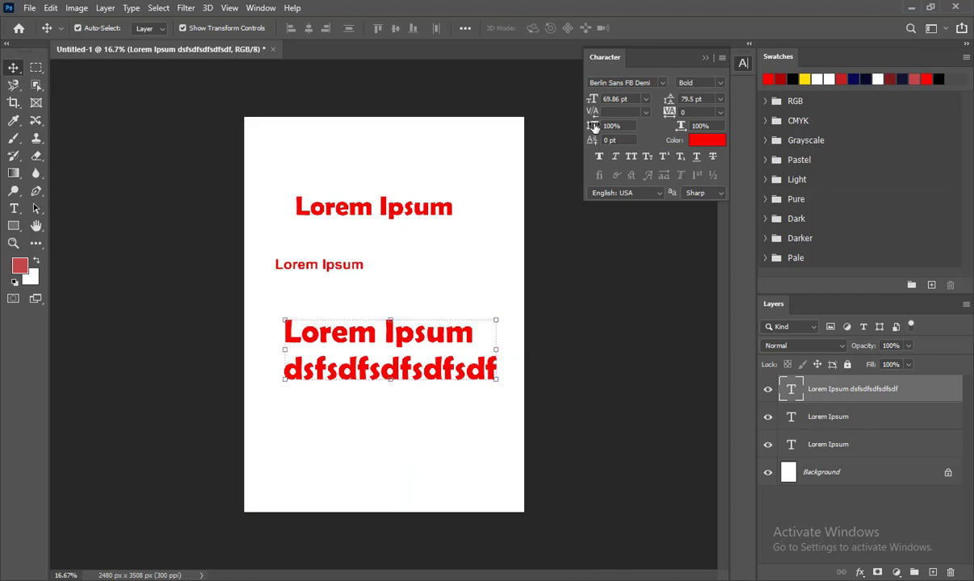
{"action": "left_click_drag", "start_coordinate": [594, 128], "coordinate": [683, 130]}
{"action": "key", "text": "ctrl+z"}
Step: Try stretching the two-line text horizontally to about 185% width with Free Transform
{"action": "left_click_drag", "start_coordinate": [495, 348], "coordinate": [677, 351]}
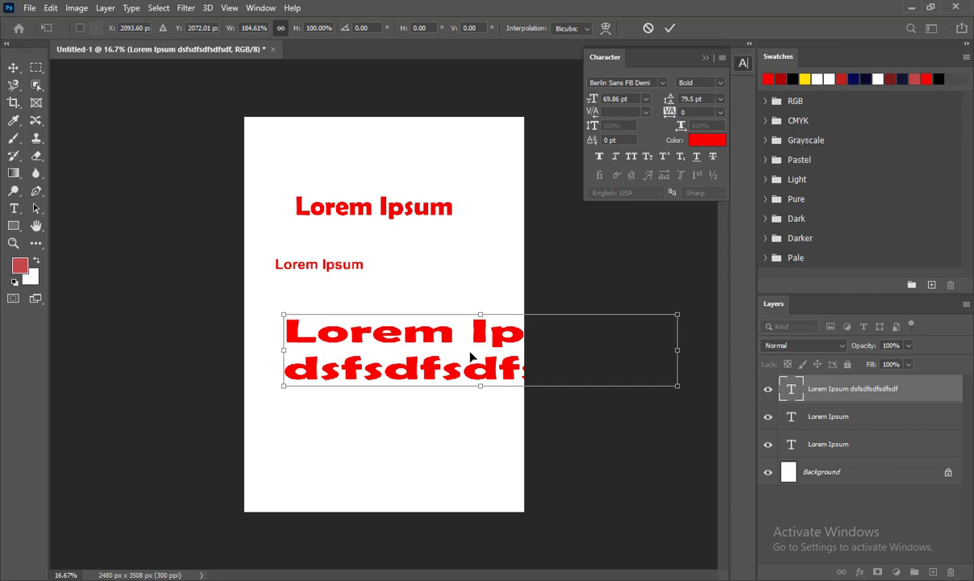
{"action": "key", "text": "Return"}
{"action": "left_click_drag", "start_coordinate": [480, 336], "coordinate": [480, 344]}
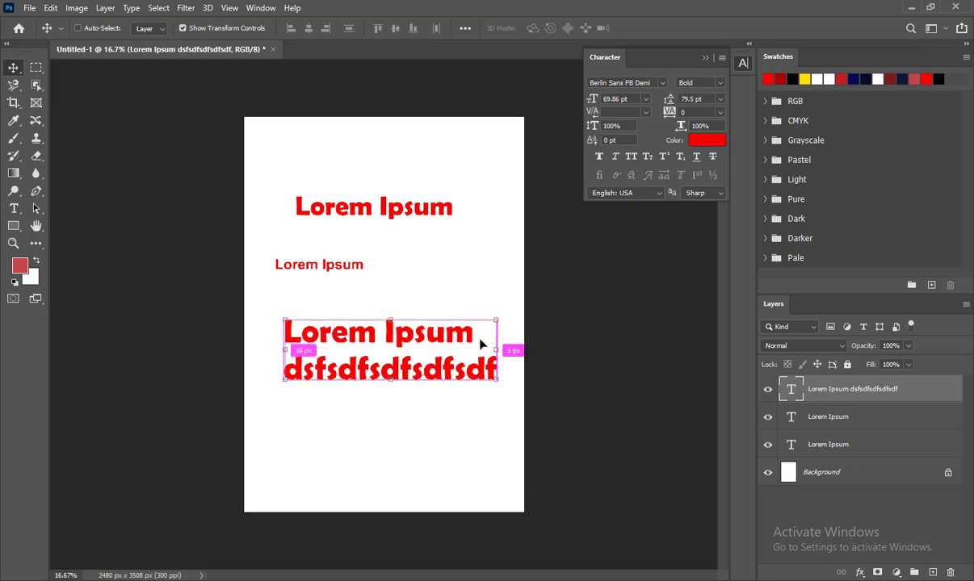
Step: Scale the two-line text down proportionally to about 61 pt and try a 276% horizontal character scale on it
{"action": "left_click_drag", "start_coordinate": [497, 315], "coordinate": [470, 323]}
{"action": "key", "text": "Return"}
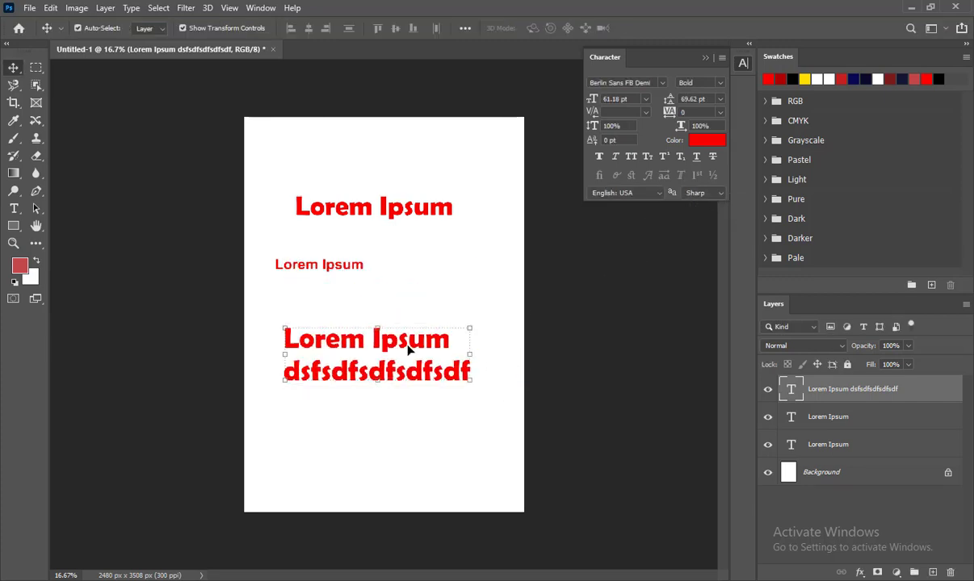
{"action": "left_click_drag", "start_coordinate": [682, 126], "coordinate": [800, 109]}
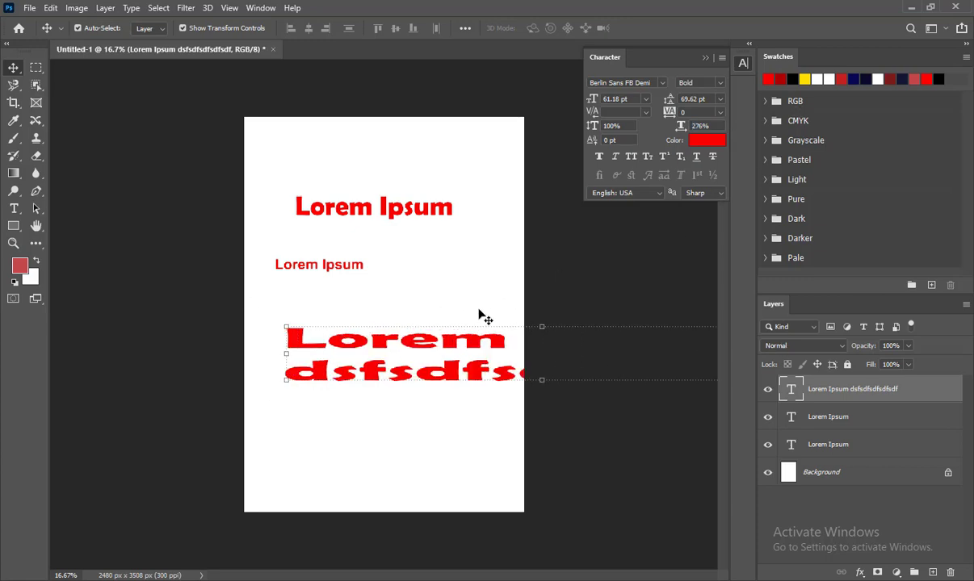
{"action": "key", "text": "ctrl+z"}
Step: Try a baseline shift of -35 pt on the letter "p" of the Arial heading and undo it
{"action": "key", "text": "z"}
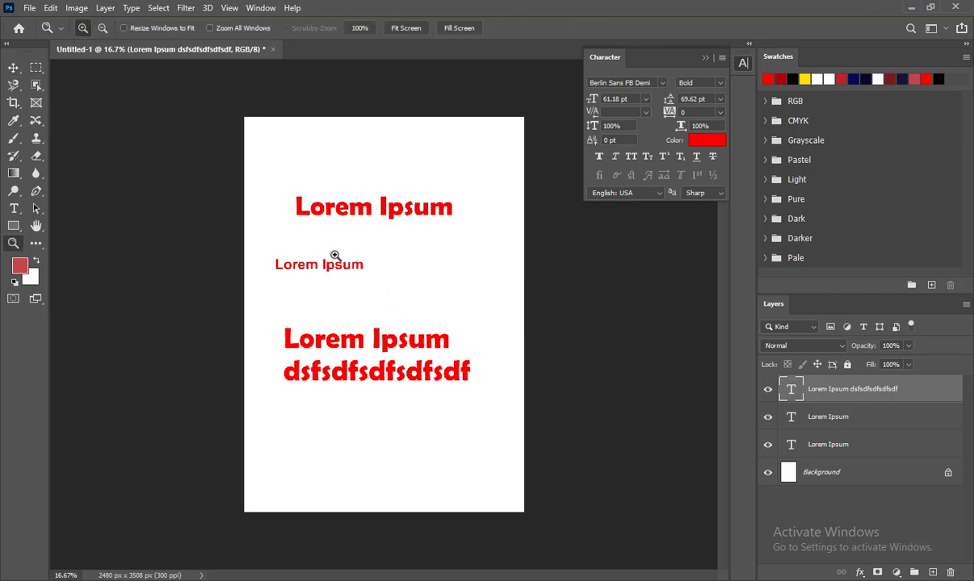
{"action": "left_click", "coordinate": [335, 256]}
{"action": "left_click", "coordinate": [335, 255]}
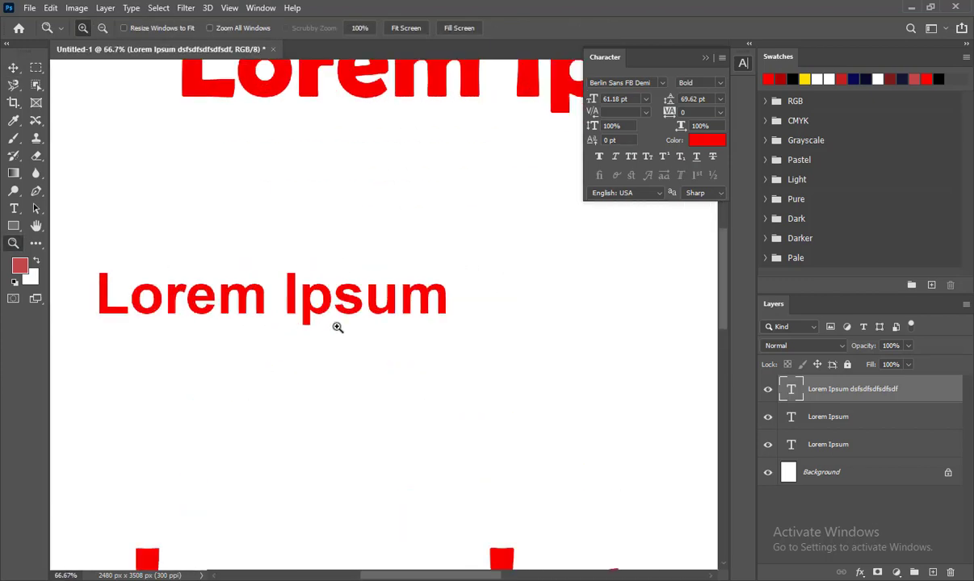
{"action": "key", "text": "t"}
{"action": "left_click_drag", "start_coordinate": [298, 299], "coordinate": [333, 298]}
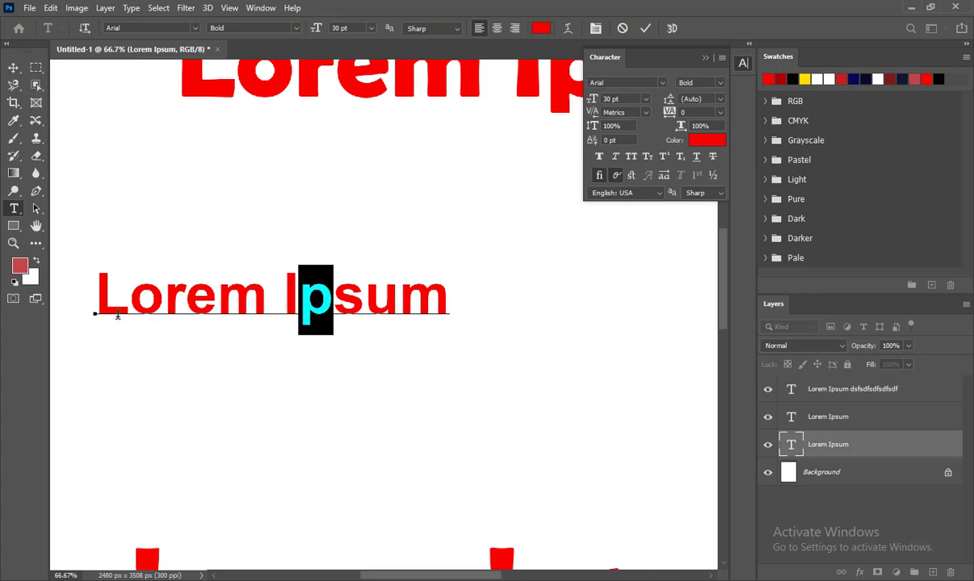
{"action": "mouse_move", "coordinate": [592, 140]}
{"action": "left_mouse_down"}
{"action": "mouse_move", "coordinate": [625, 141]}
{"action": "mouse_move", "coordinate": [559, 140]}
{"action": "mouse_move", "coordinate": [595, 142]}
{"action": "left_mouse_up"}
{"action": "key", "text": "Return"}
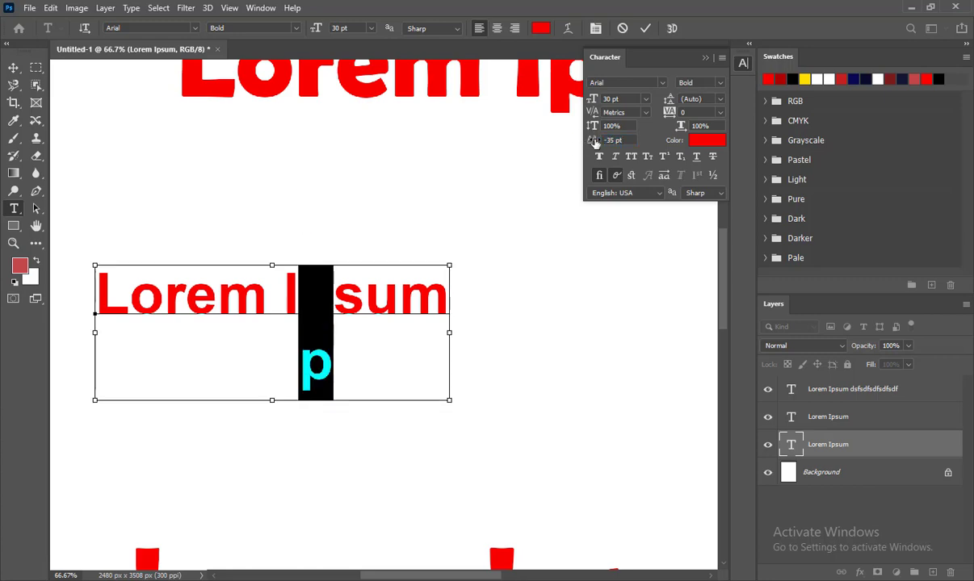
{"action": "key", "text": "ctrl+z"}
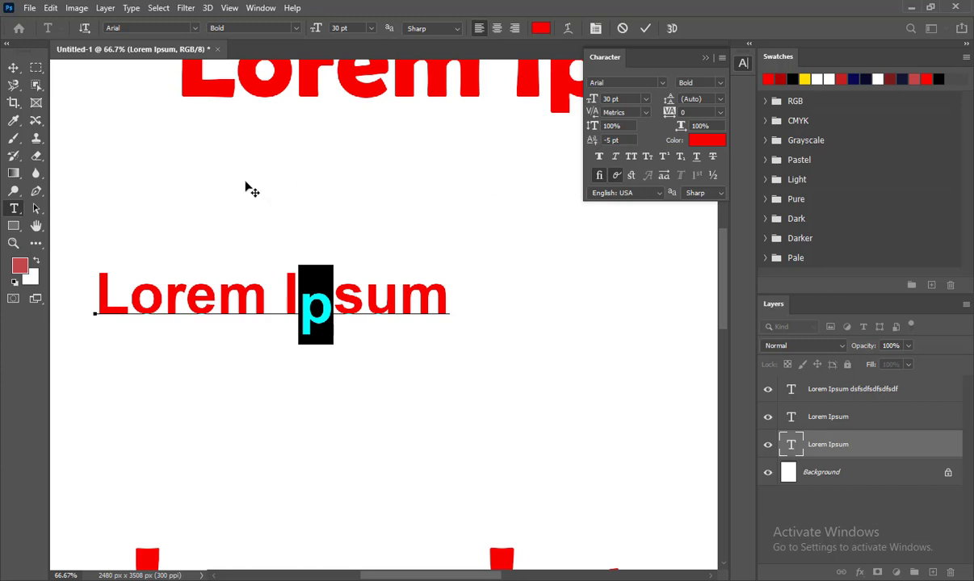
{"action": "left_click", "coordinate": [14, 67]}
{"action": "key", "text": "ctrl+z"}
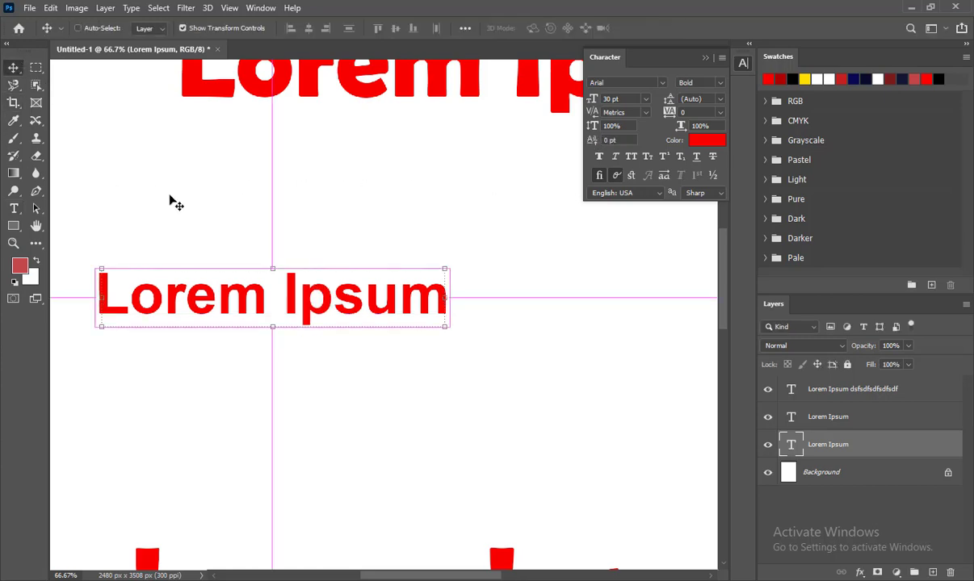
Step: Try Faux Bold, Faux Italic and All Caps on the Arial heading, switching each one back off
{"action": "double_click", "coordinate": [791, 444]}
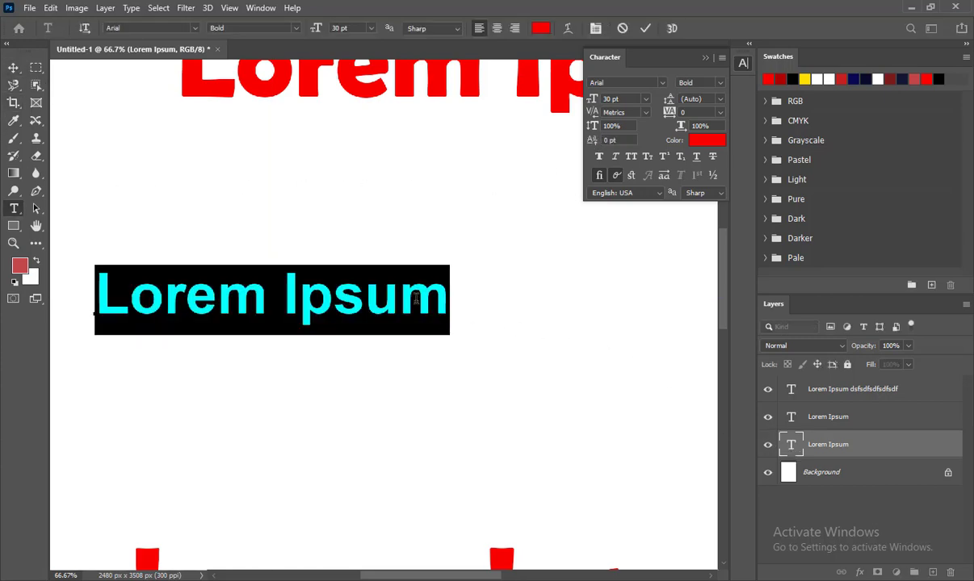
{"action": "left_click", "coordinate": [14, 68]}
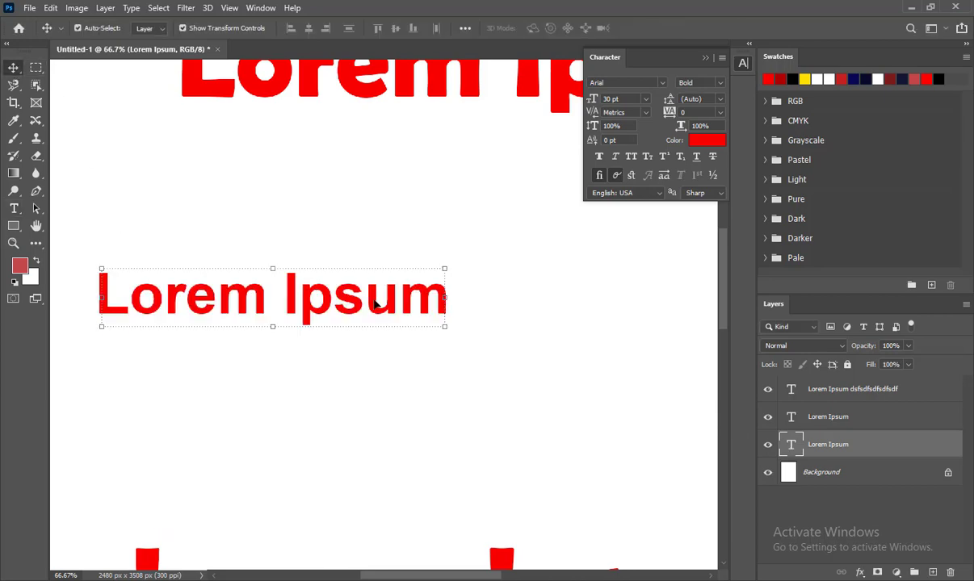
{"action": "left_click", "coordinate": [819, 418]}
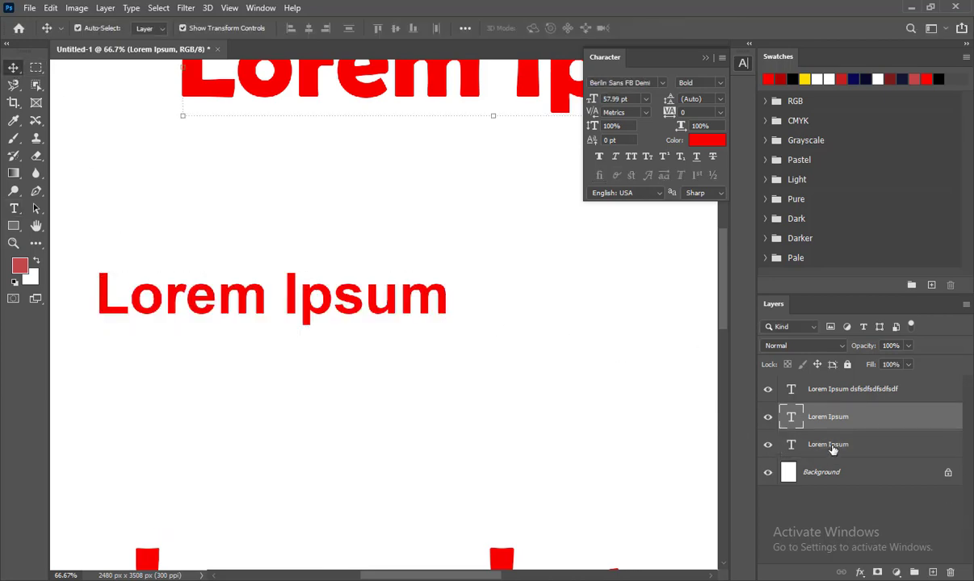
{"action": "left_click", "coordinate": [832, 445]}
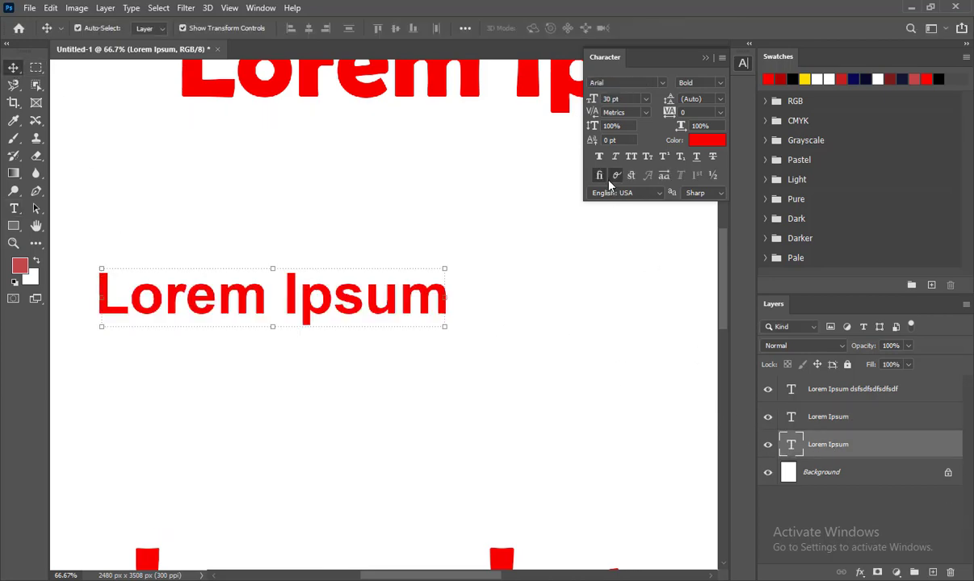
{"action": "left_click", "coordinate": [599, 158]}
{"action": "left_click", "coordinate": [599, 158]}
{"action": "left_click", "coordinate": [599, 158]}
{"action": "left_click", "coordinate": [599, 158]}
{"action": "left_click", "coordinate": [616, 158]}
{"action": "left_click", "coordinate": [616, 158]}
{"action": "left_click", "coordinate": [630, 157]}
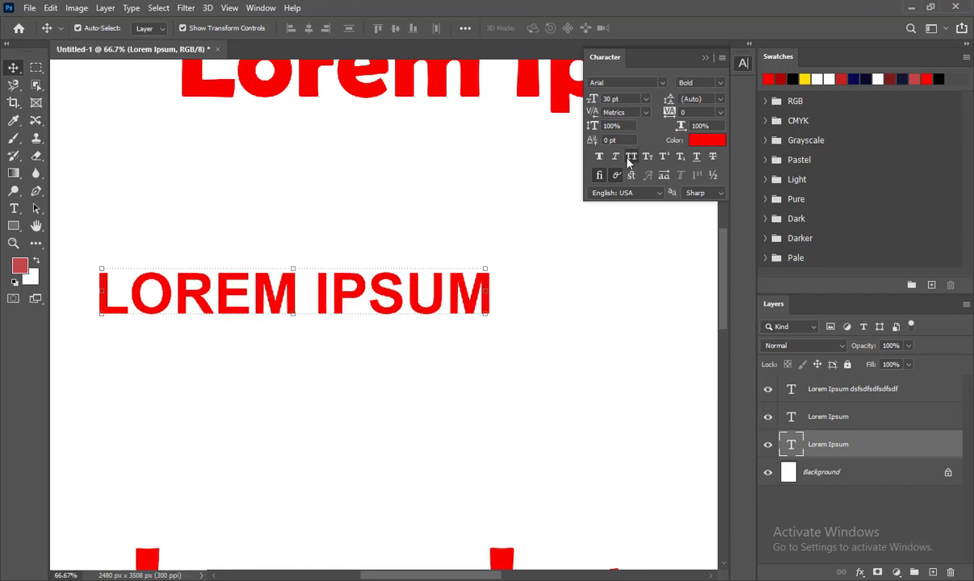
{"action": "left_click", "coordinate": [631, 157]}
{"action": "left_click", "coordinate": [361, 360]}
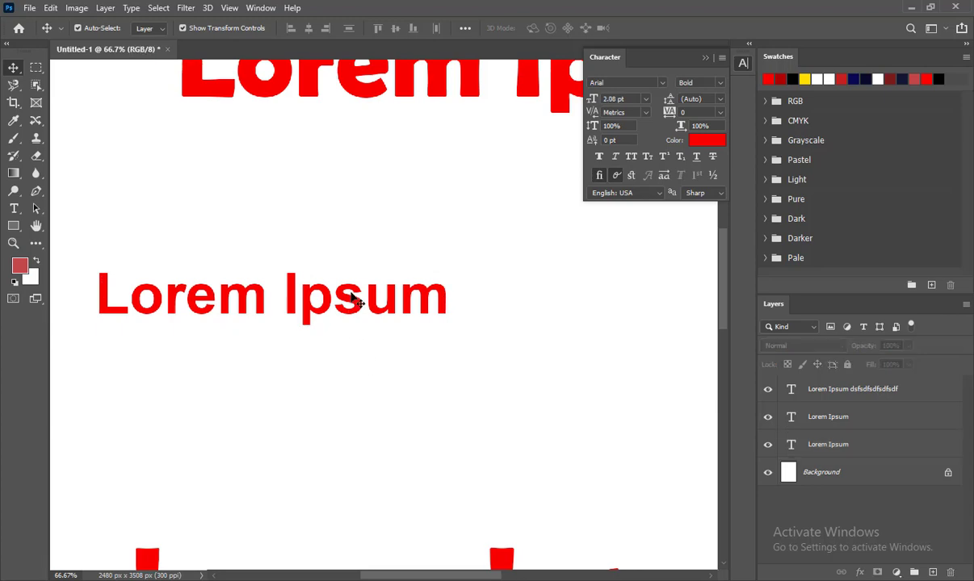
Step: Duplicate the Arial heading below the original and change the copy's text to "Lorem Ipsx2"
{"action": "left_click", "coordinate": [363, 298]}
{"action": "left_click_drag", "start_coordinate": [376, 301], "coordinate": [456, 417]}
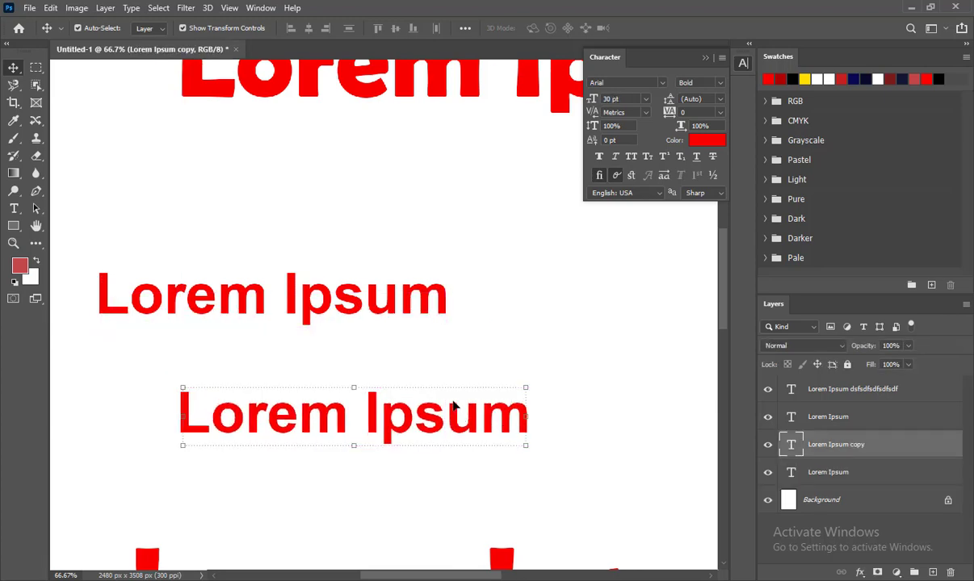
{"action": "key", "text": "t"}
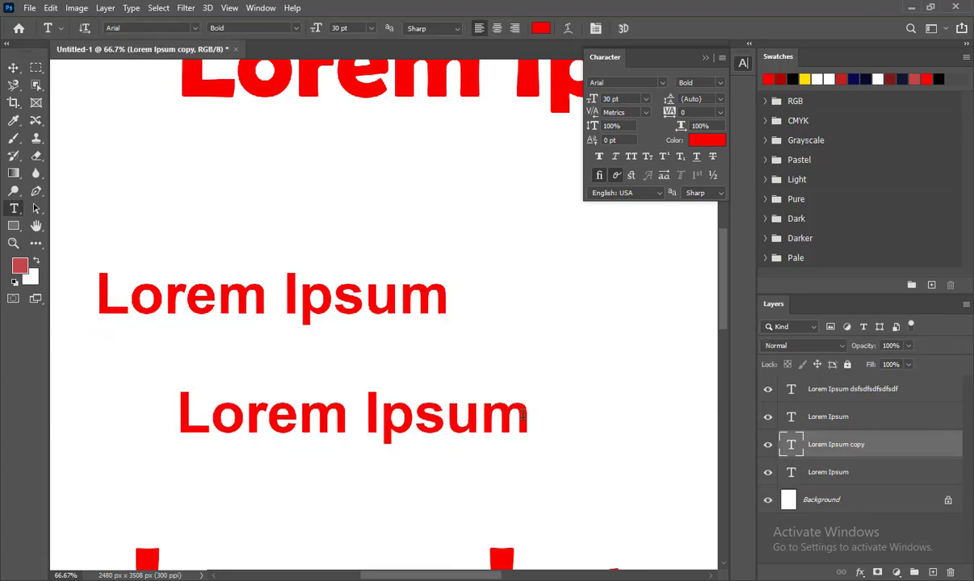
{"action": "left_click_drag", "start_coordinate": [445, 413], "coordinate": [514, 416]}
{"action": "type", "text": "x2"}
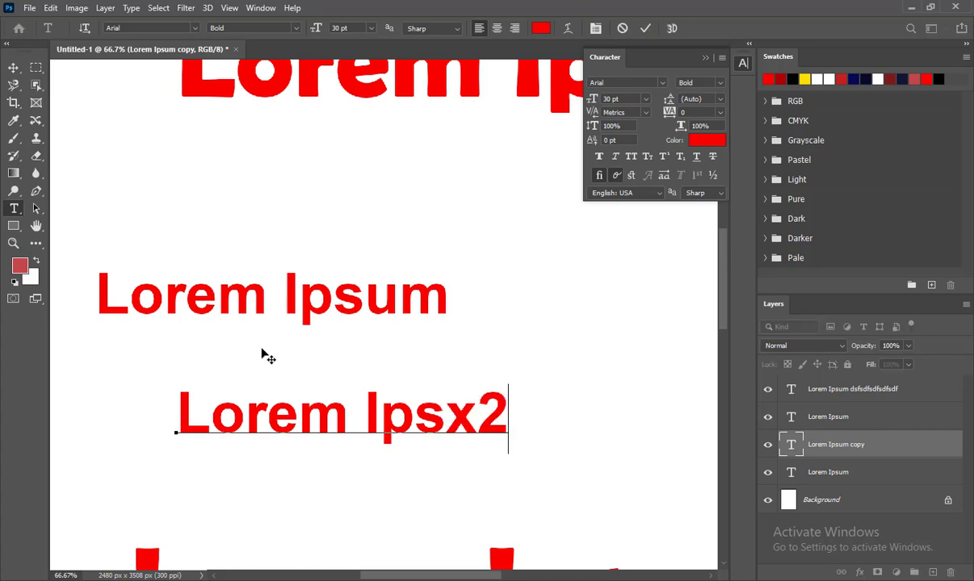
{"action": "left_click", "coordinate": [13, 67]}
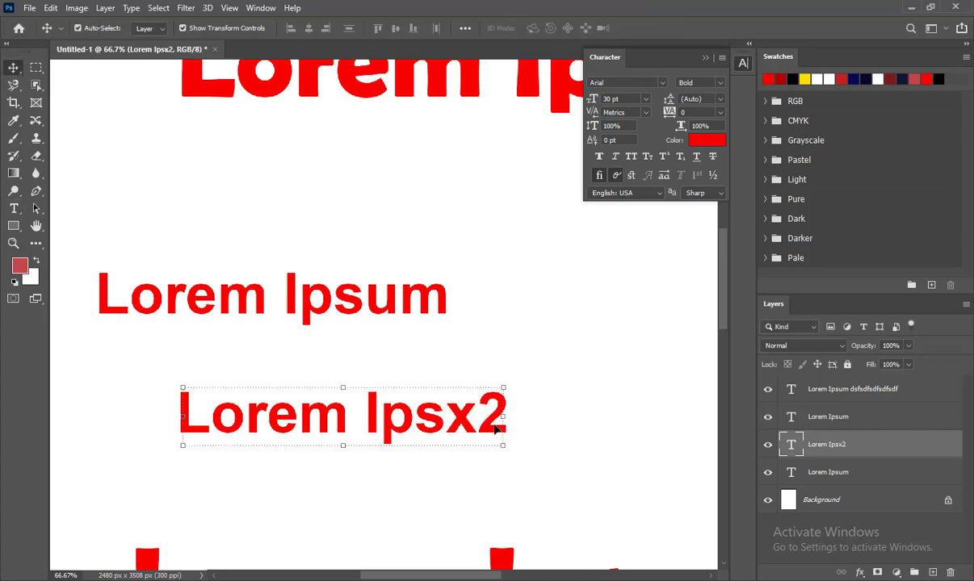
Step: Apply Superscript to the "2" at the end of the Lorem Ipsx2 heading
{"action": "key", "text": "t"}
{"action": "left_click_drag", "start_coordinate": [486, 415], "coordinate": [498, 413]}
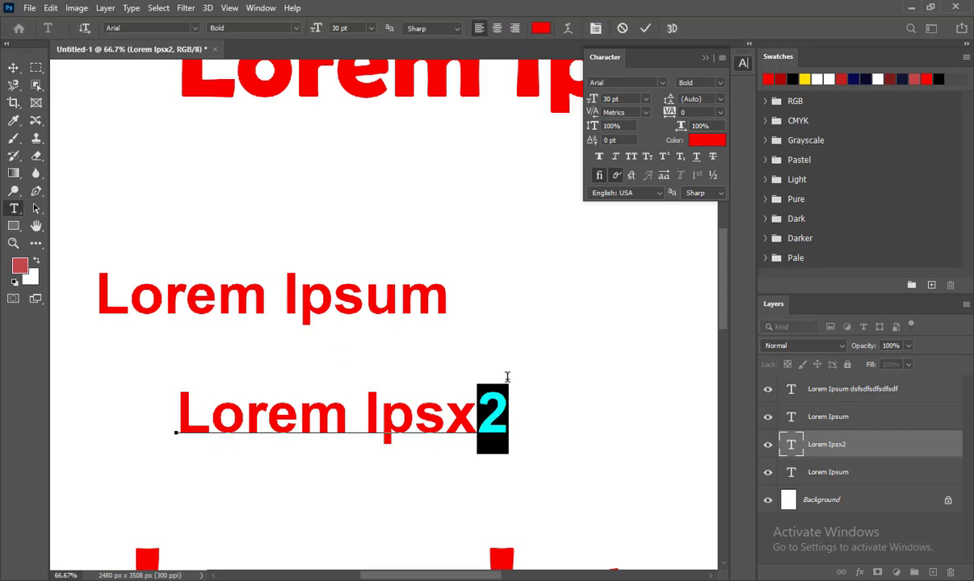
{"action": "left_click", "coordinate": [665, 158]}
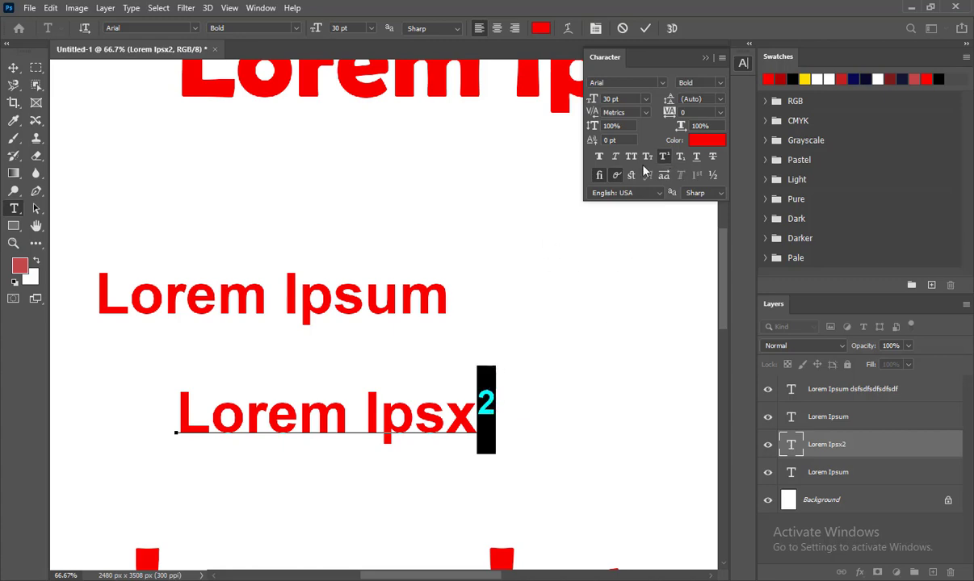
{"action": "left_click", "coordinate": [14, 68]}
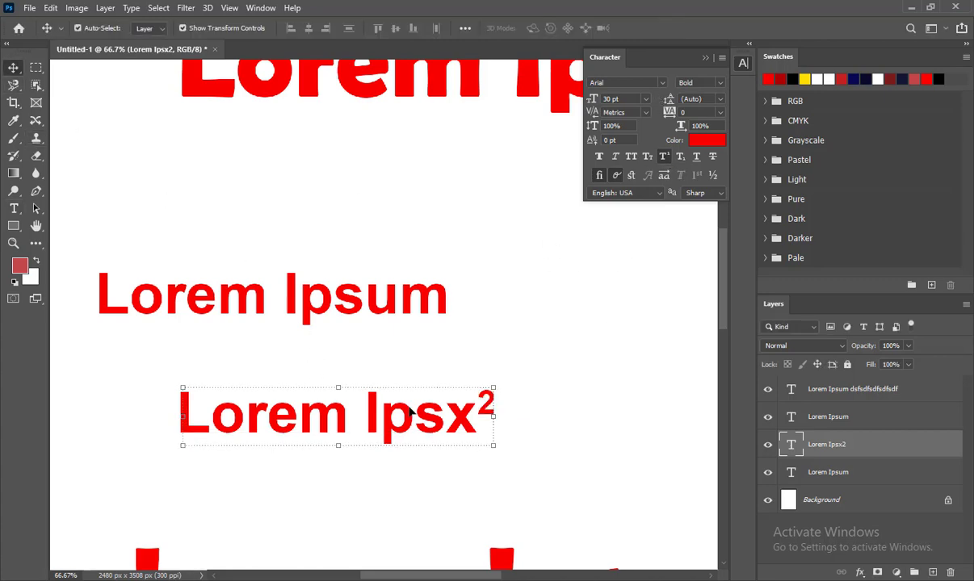
Step: Set the "2" at the end of the Lorem Ipsx2 heading as Subscript
{"action": "key", "text": "t"}
{"action": "left_click_drag", "start_coordinate": [496, 403], "coordinate": [461, 389]}
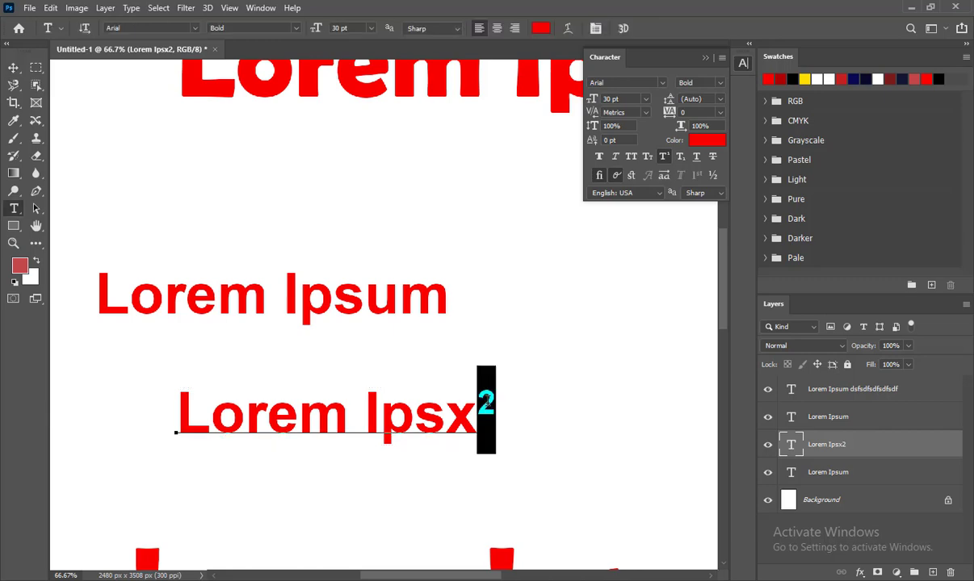
{"action": "left_click", "coordinate": [683, 157]}
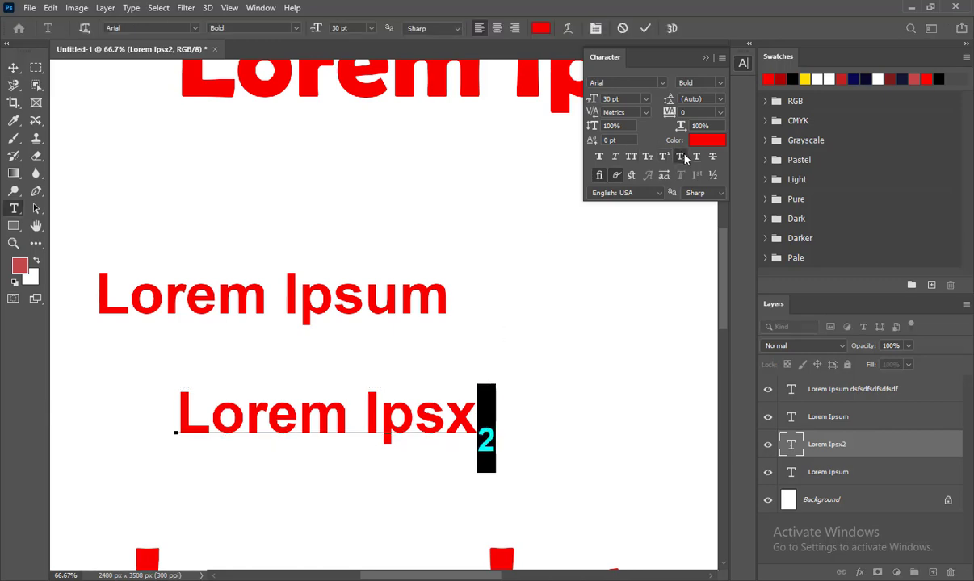
{"action": "left_click", "coordinate": [12, 67]}
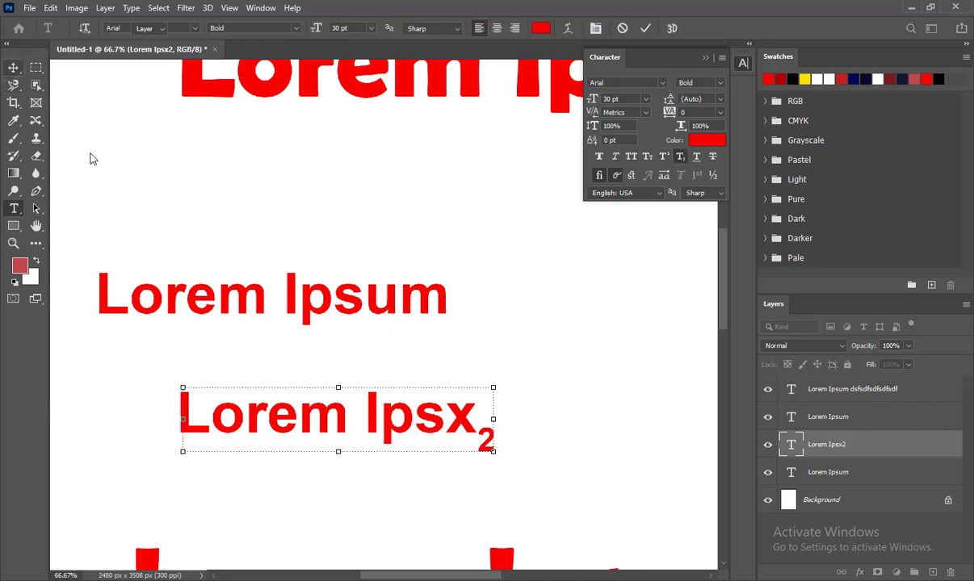
Step: Try Underline on the whole Lorem Ipsx2 heading, and apply Strikethrough to it
{"action": "left_click", "coordinate": [697, 158]}
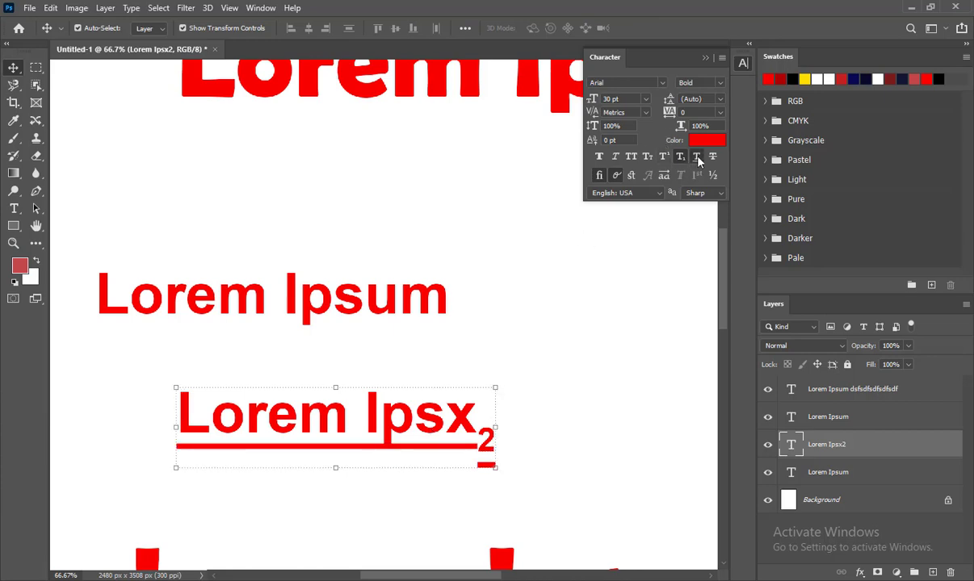
{"action": "left_click", "coordinate": [697, 158]}
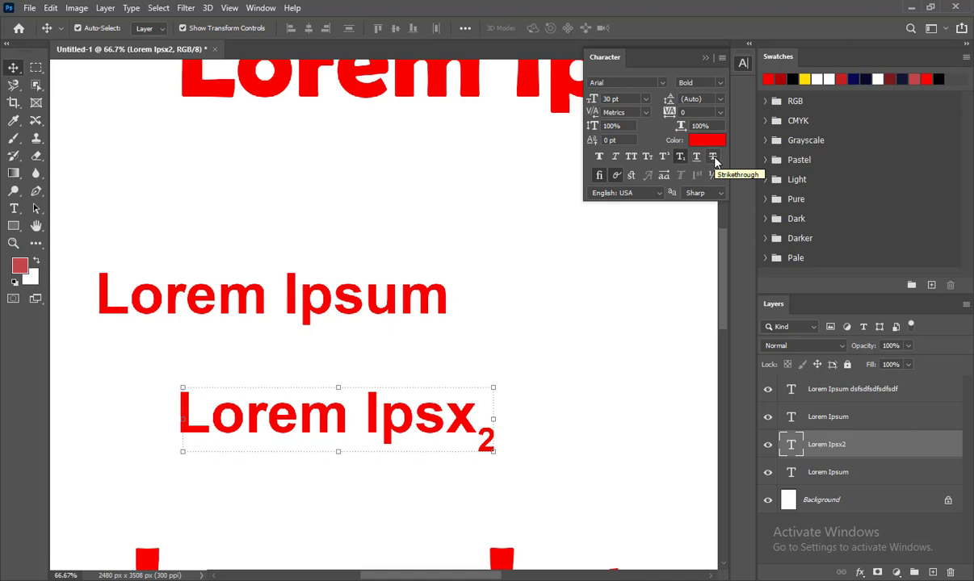
{"action": "left_click", "coordinate": [713, 159]}
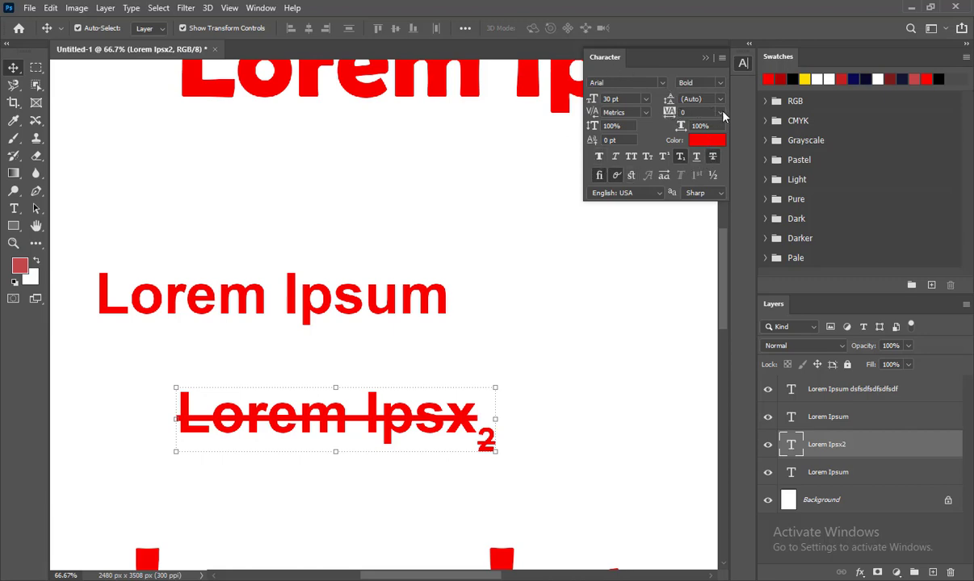
Step: Move the Arial Lorem Ipsum heading directly above Lorem Ipsx2, try a tracking of 500, and settle its tracking at 240
{"action": "left_click_drag", "start_coordinate": [385, 282], "coordinate": [466, 222]}
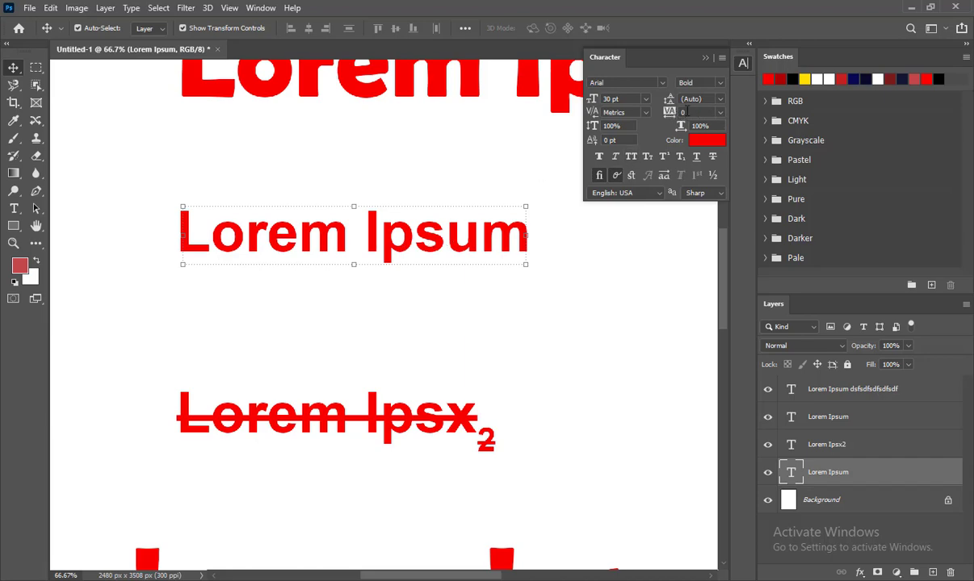
{"action": "type", "text": "500"}
{"action": "key", "text": "Return"}
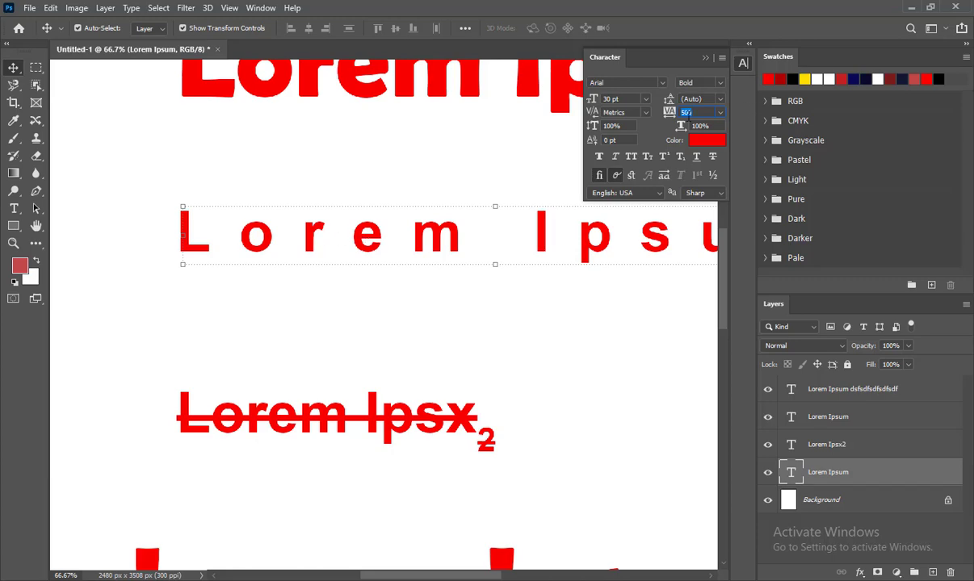
{"action": "type", "text": "100"}
{"action": "key", "text": "Return"}
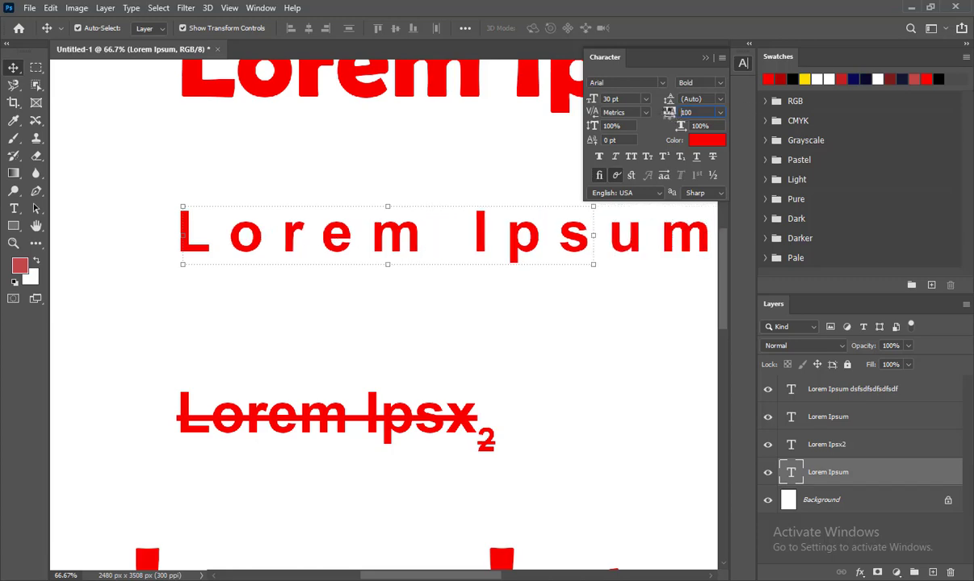
{"action": "left_click_drag", "start_coordinate": [670, 112], "coordinate": [560, 202]}
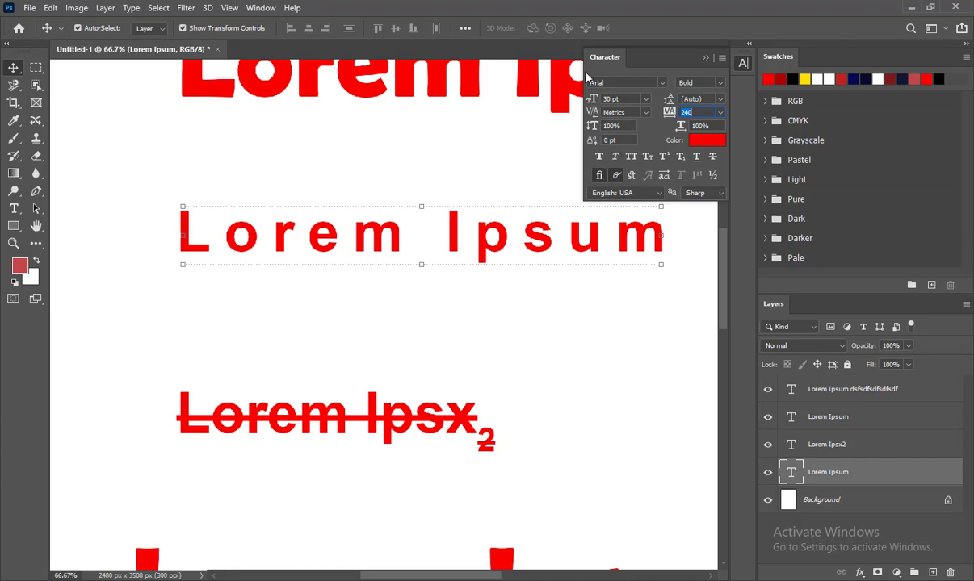
{"action": "left_click", "coordinate": [621, 7]}
{"action": "left_click", "coordinate": [522, 173]}
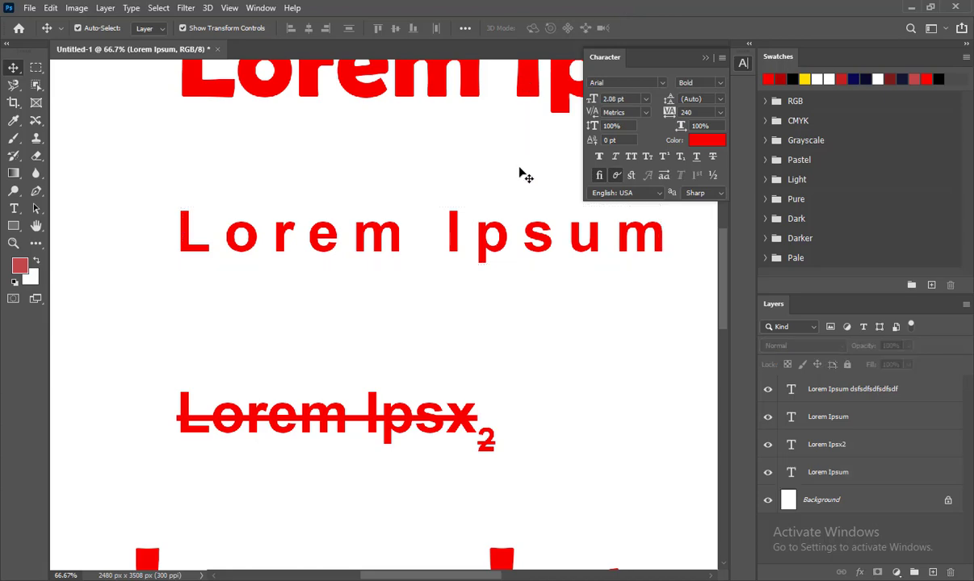
Step: Delete all four text layers from the page, keeping only the Background layer
{"action": "key", "text": "ctrl+minus"}
{"action": "key", "text": "ctrl+minus"}
{"action": "key", "text": "ctrl+minus"}
{"action": "key", "text": "ctrl+minus"}
{"action": "key", "text": "ctrl+minus"}
{"action": "key", "text": "ctrl+minus"}
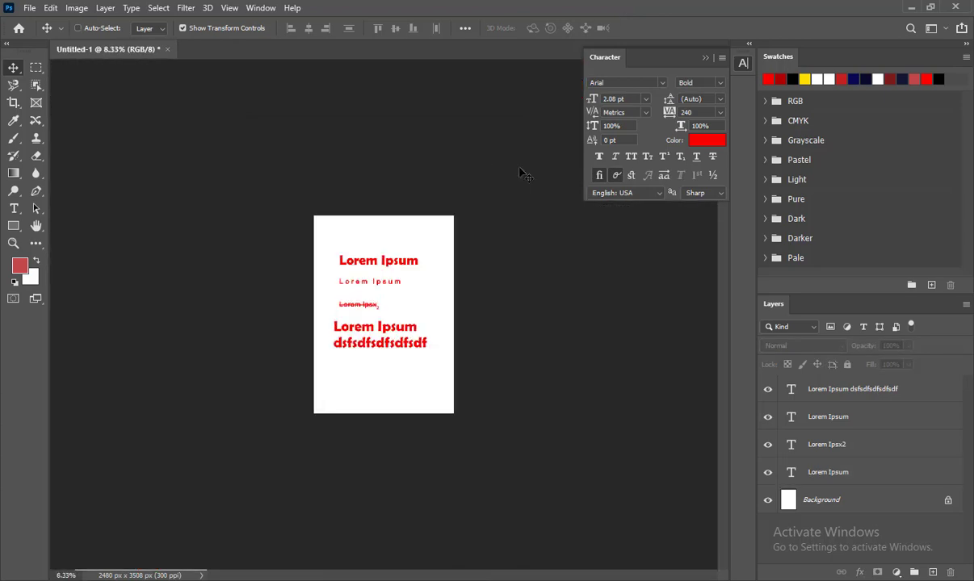
{"action": "key", "text": "ctrl+plus"}
{"action": "key", "text": "ctrl+plus"}
{"action": "key", "text": "ctrl+plus"}
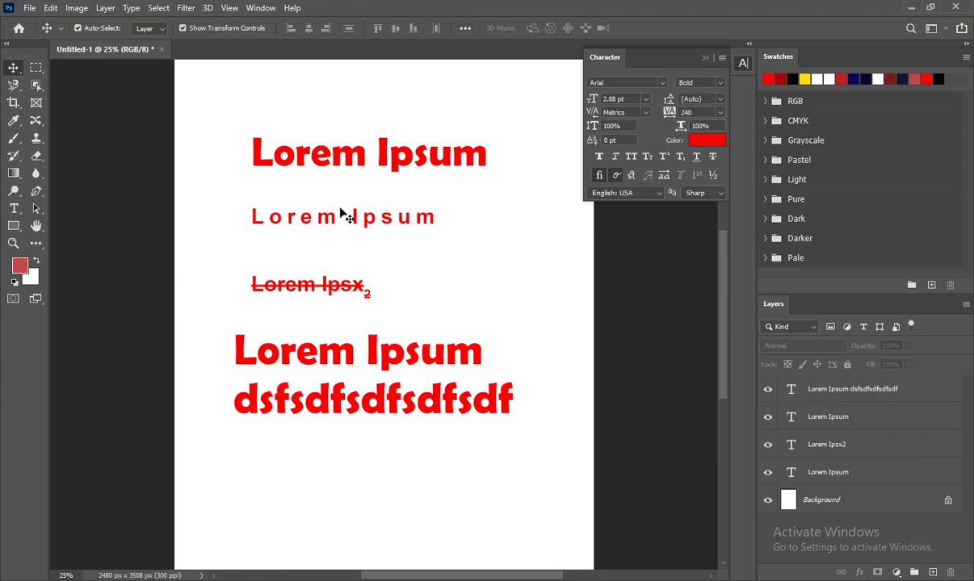
{"action": "left_click_drag", "start_coordinate": [324, 123], "coordinate": [408, 417]}
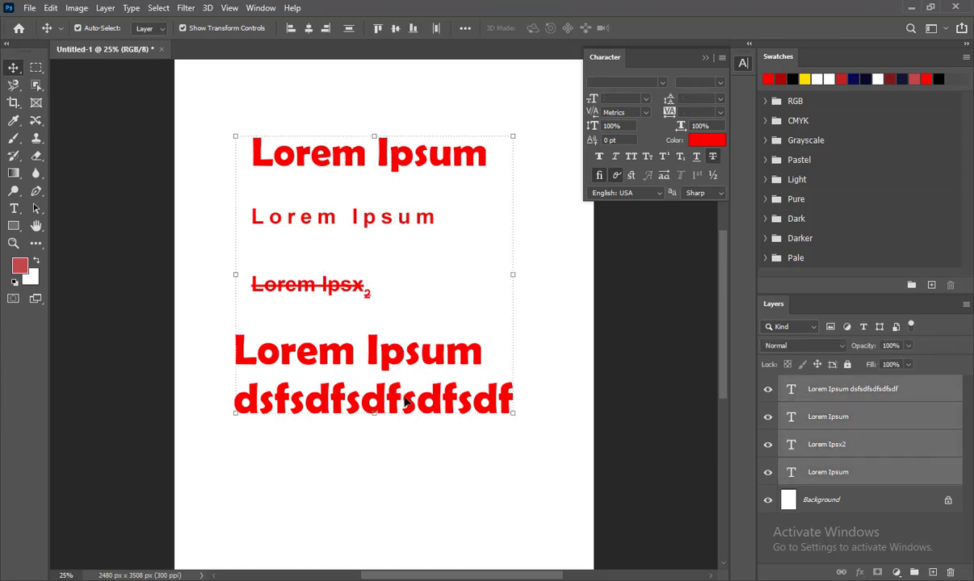
{"action": "key", "text": "Delete"}
Step: Draw a wide paragraph text box across the upper part of the page and set its Lorem ipsum placeholder text to 11 pt
{"action": "left_click", "coordinate": [13, 208]}
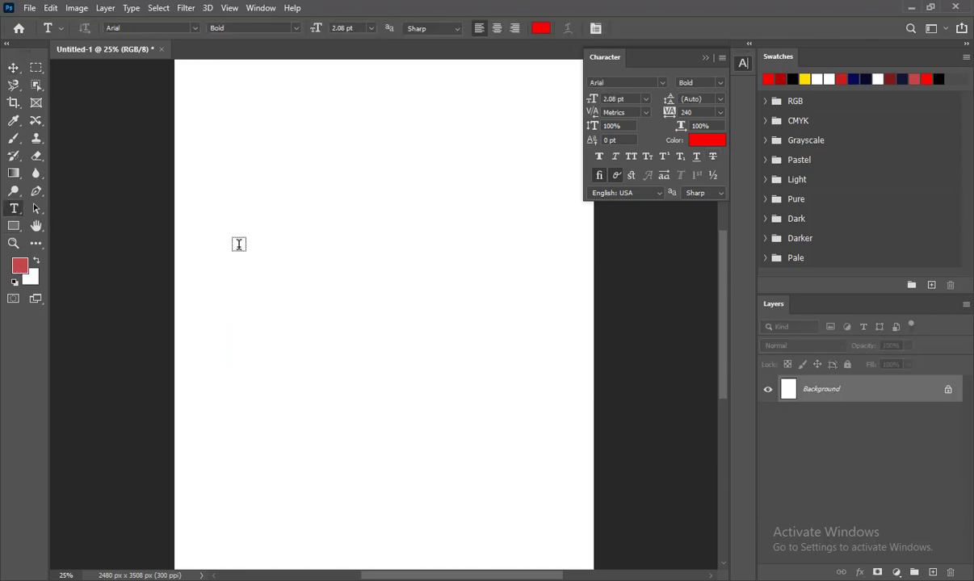
{"action": "left_click_drag", "start_coordinate": [206, 195], "coordinate": [491, 283]}
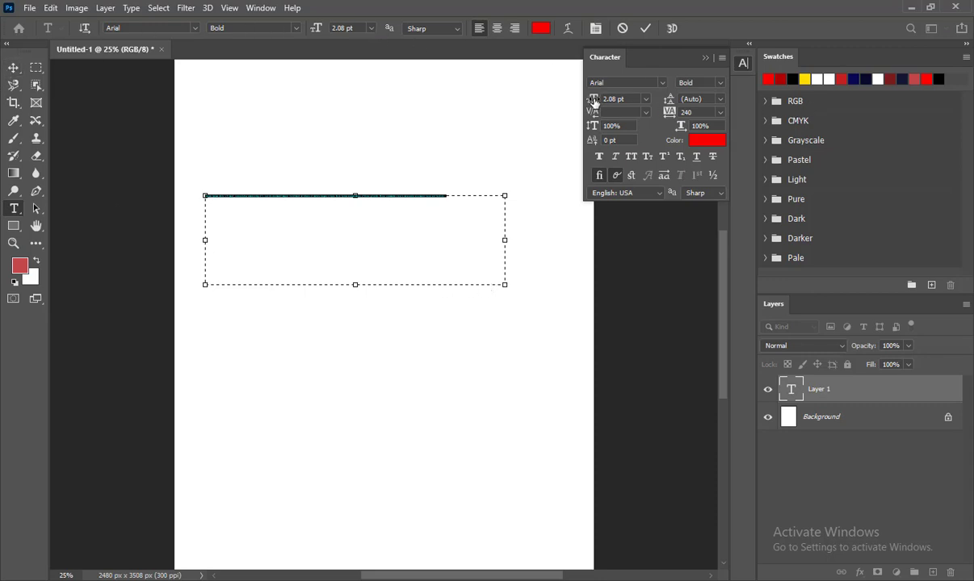
{"action": "left_click_drag", "start_coordinate": [593, 101], "coordinate": [590, 98]}
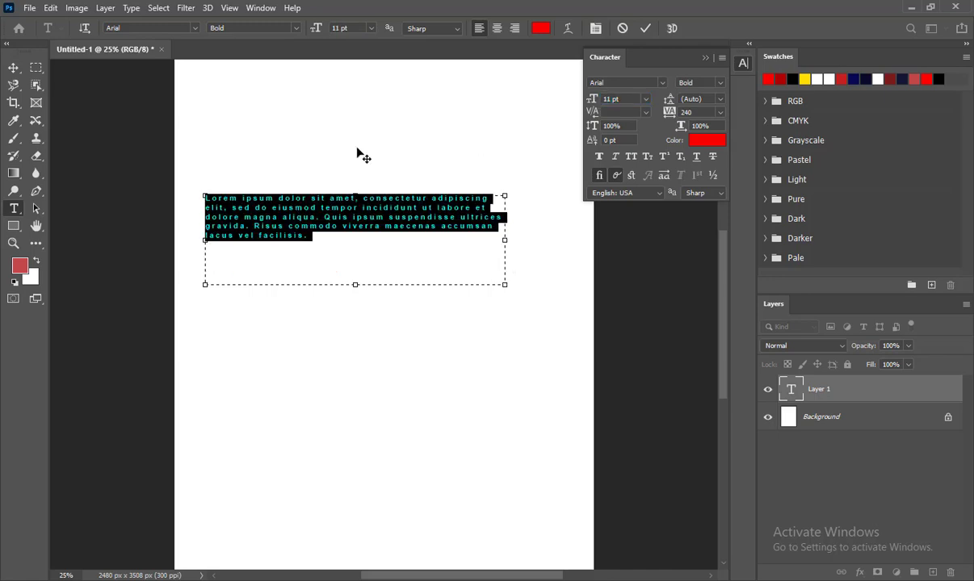
Step: Add a second copy of the Lorem ipsum paragraph below the first, separate the two with a blank line, and commit the text
{"action": "left_click", "coordinate": [222, 260]}
{"action": "left_click", "coordinate": [330, 239]}
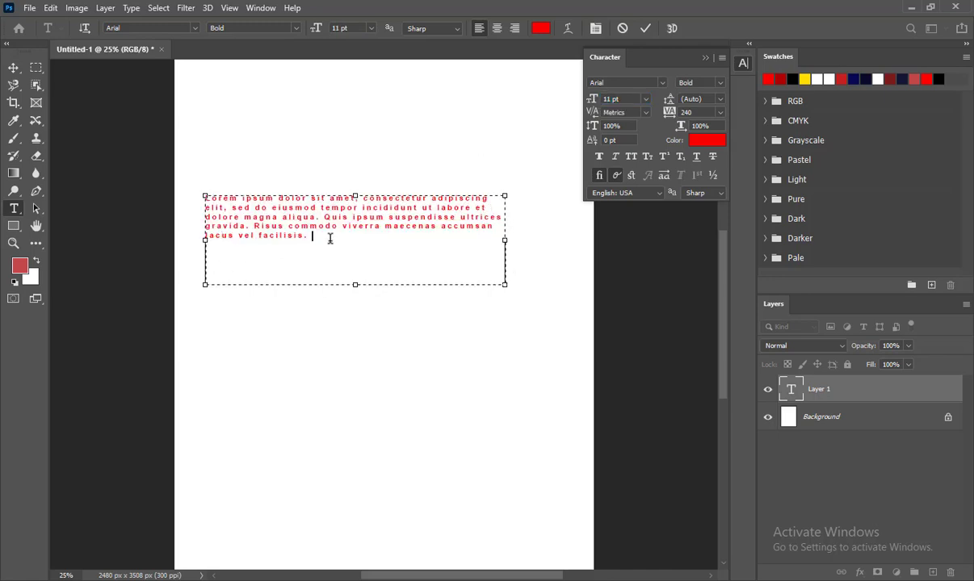
{"action": "key", "text": "Return"}
{"action": "type", "text": "Lorem ipsum dolor sit amet, consectetur adipiscing elit, sed do eiusmod tempor incididunt ut labore et dolore magna aliqua. Quis ipsum suspendisse ultrices gravida. Risus commodo viverra maecenas accumsan lacus vel facilisis."}
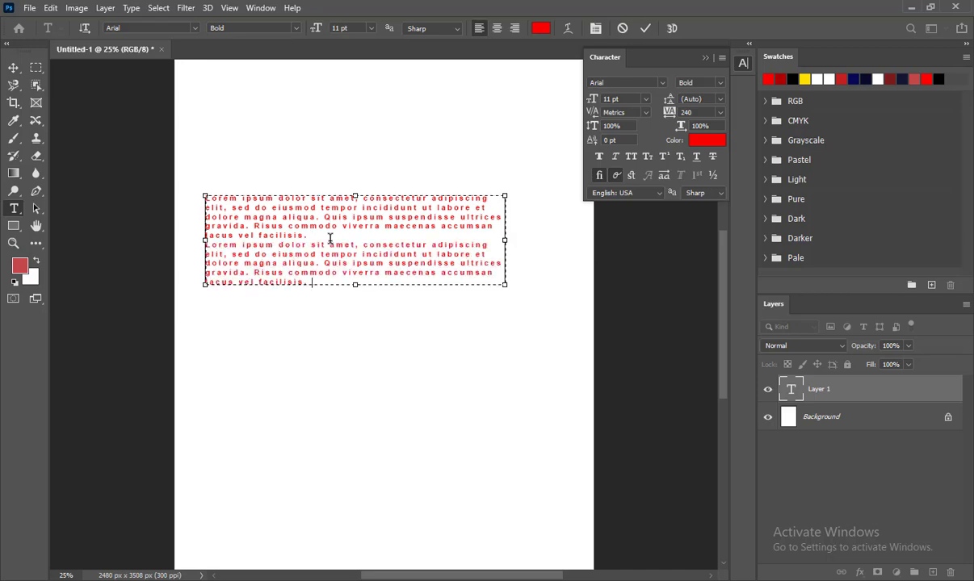
{"action": "left_click", "coordinate": [235, 235]}
{"action": "key", "text": "Return"}
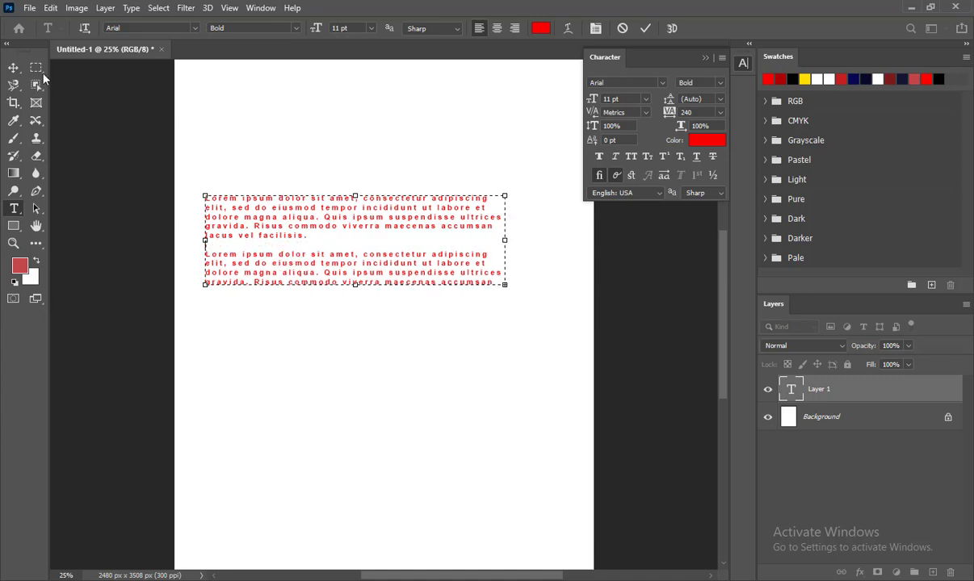
{"action": "left_click", "coordinate": [13, 67]}
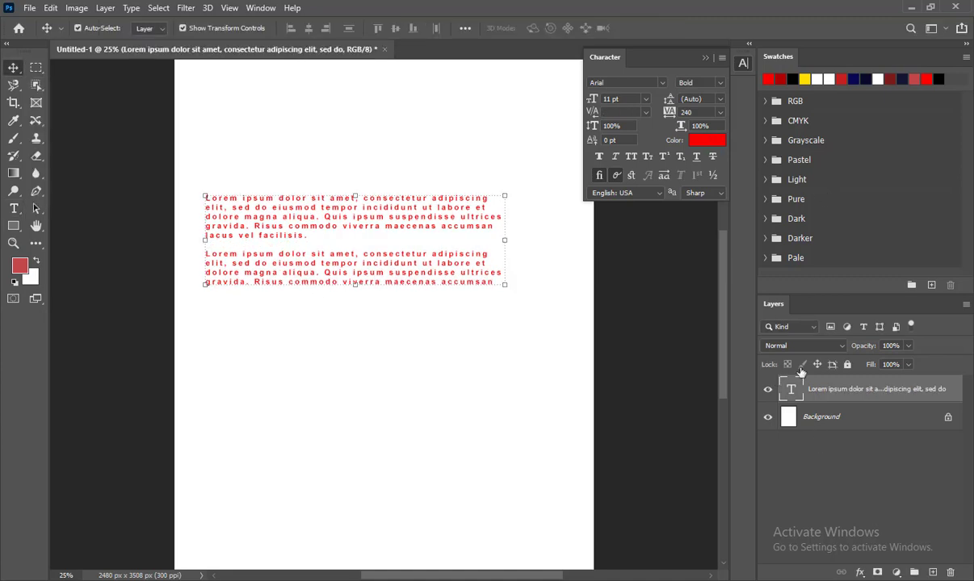
Step: Set the paragraph text's color to black (000000)
{"action": "left_click", "coordinate": [705, 140]}
{"action": "left_click", "coordinate": [680, 487]}
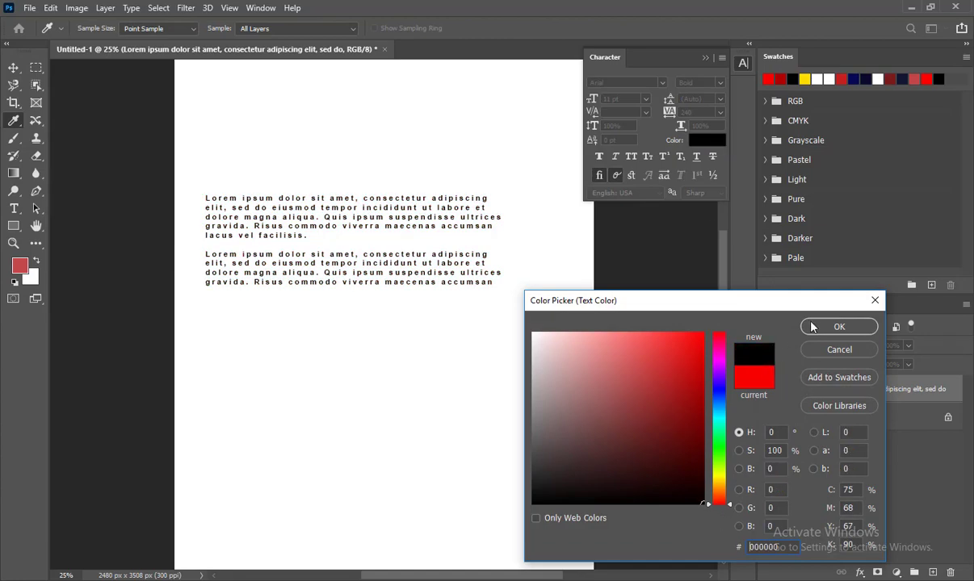
{"action": "left_click", "coordinate": [816, 325]}
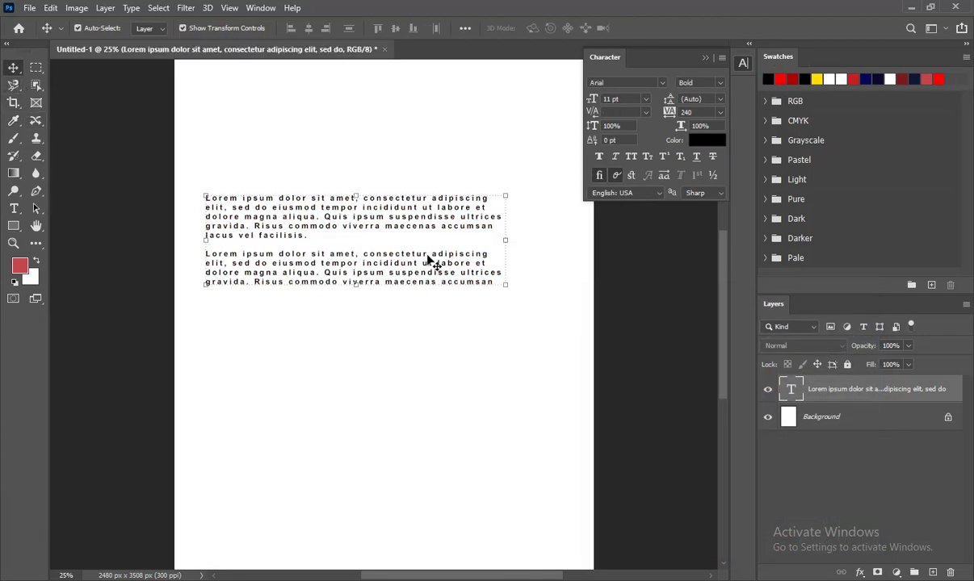
Step: Group the Paragraph settings with the Character settings in one panel, and close the floating Channels panel
{"action": "key", "text": "z"}
{"action": "left_click", "coordinate": [424, 260]}
{"action": "left_click", "coordinate": [424, 260]}
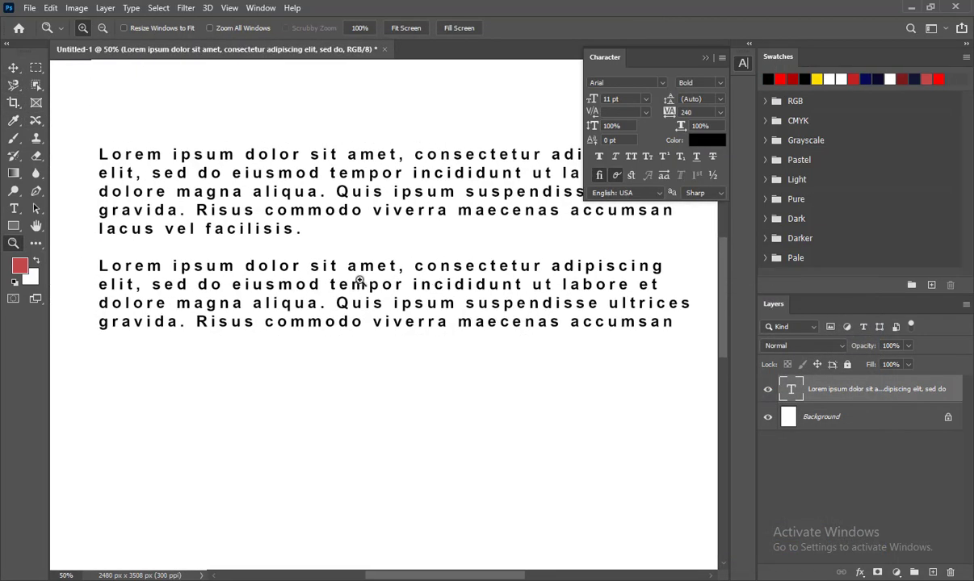
{"action": "key", "text": "v"}
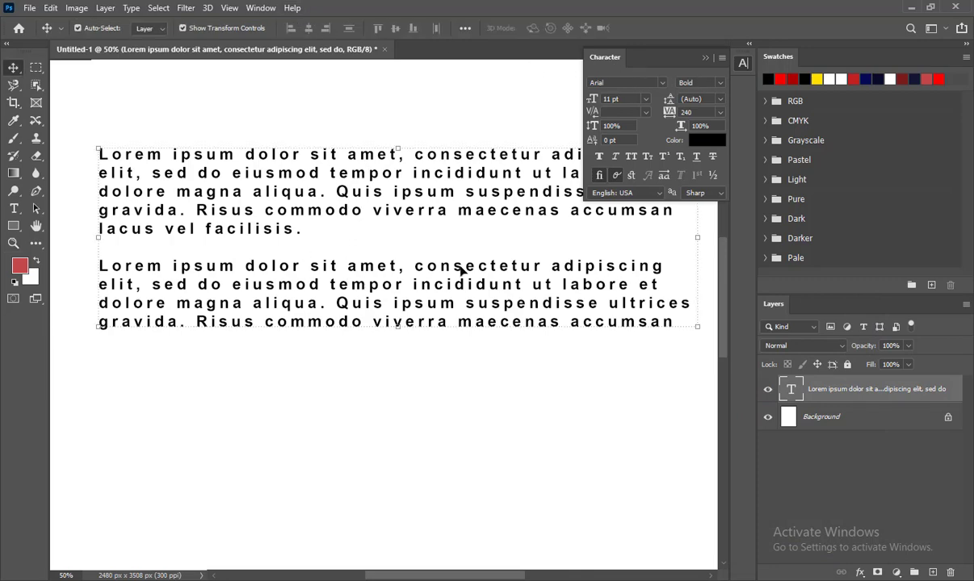
{"action": "left_click", "coordinate": [254, 9]}
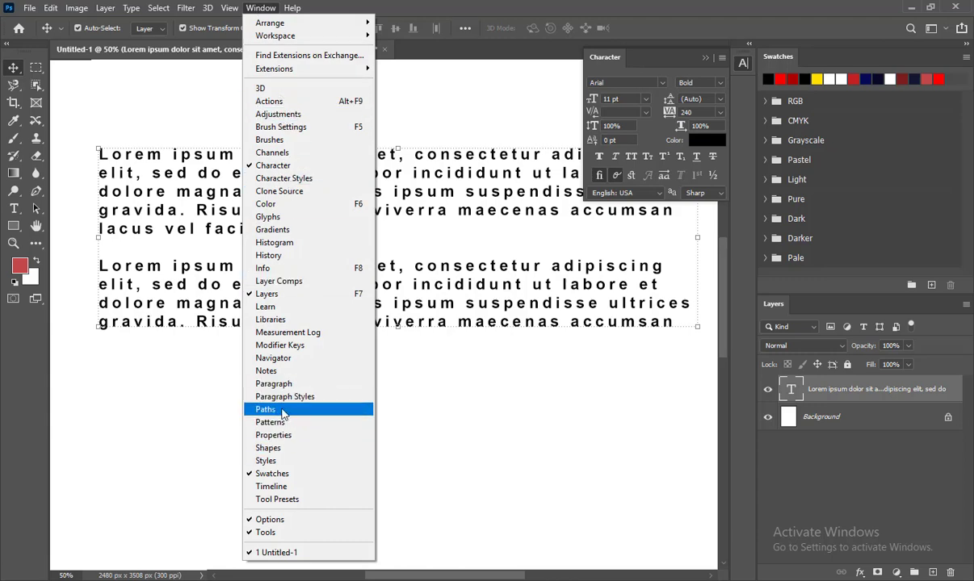
{"action": "left_click", "coordinate": [274, 383]}
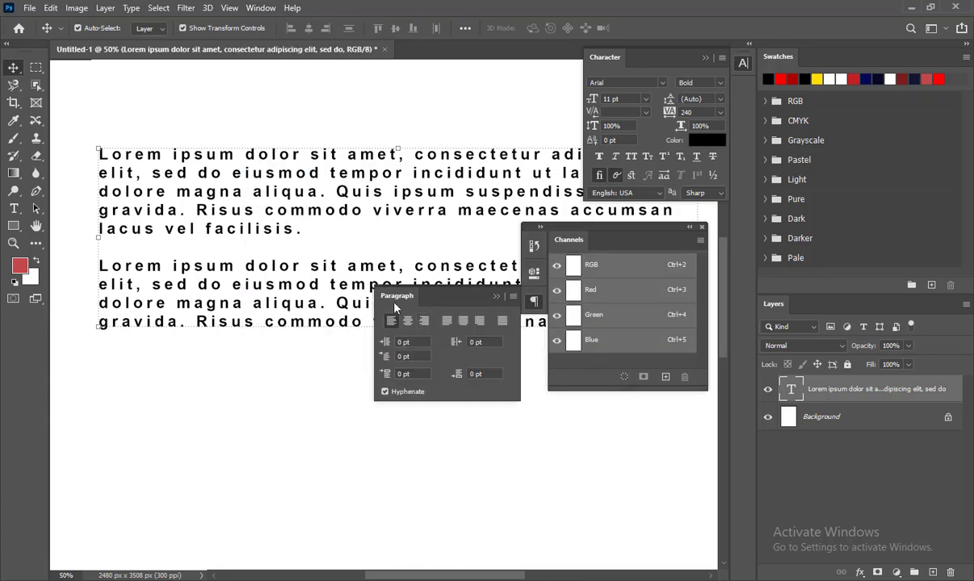
{"action": "left_click_drag", "start_coordinate": [396, 296], "coordinate": [641, 67]}
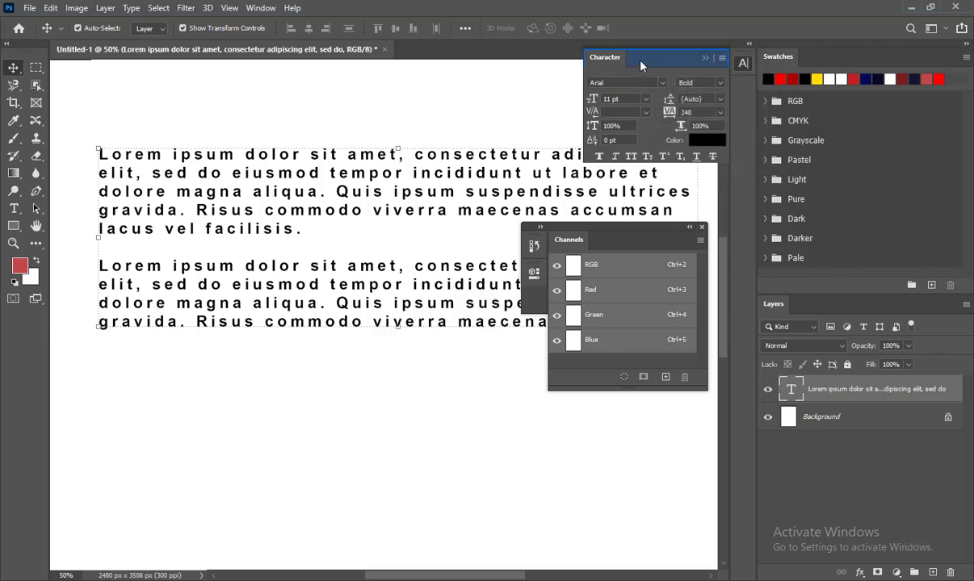
{"action": "left_click", "coordinate": [611, 61]}
{"action": "left_click", "coordinate": [642, 60]}
{"action": "left_click", "coordinate": [597, 59]}
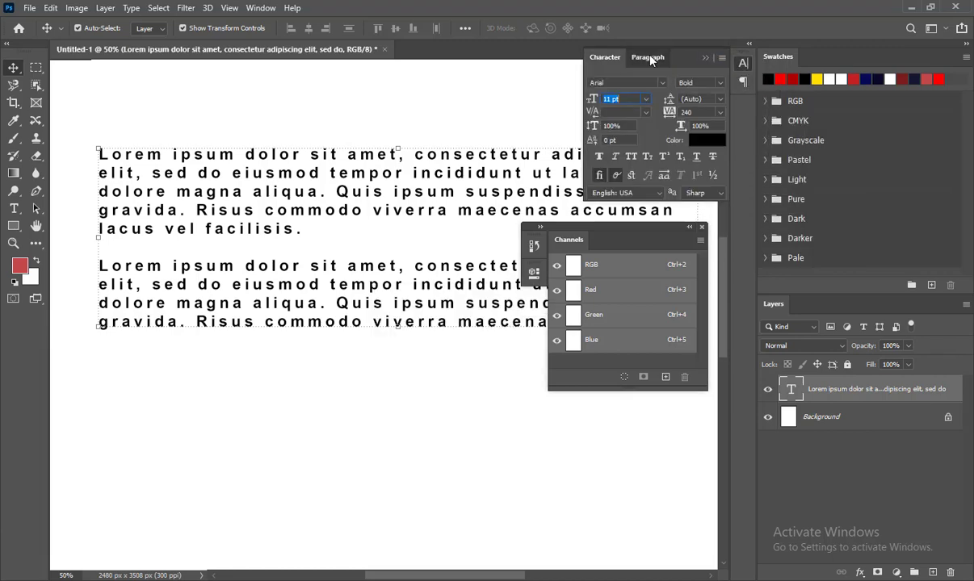
{"action": "left_click", "coordinate": [650, 59]}
{"action": "left_click", "coordinate": [602, 57]}
{"action": "left_click", "coordinate": [661, 58]}
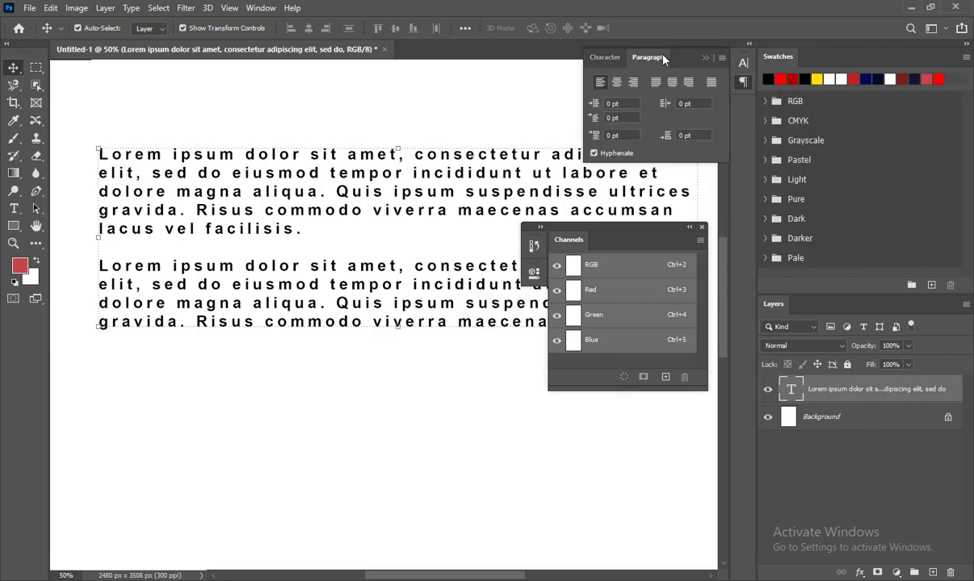
{"action": "left_click", "coordinate": [701, 227]}
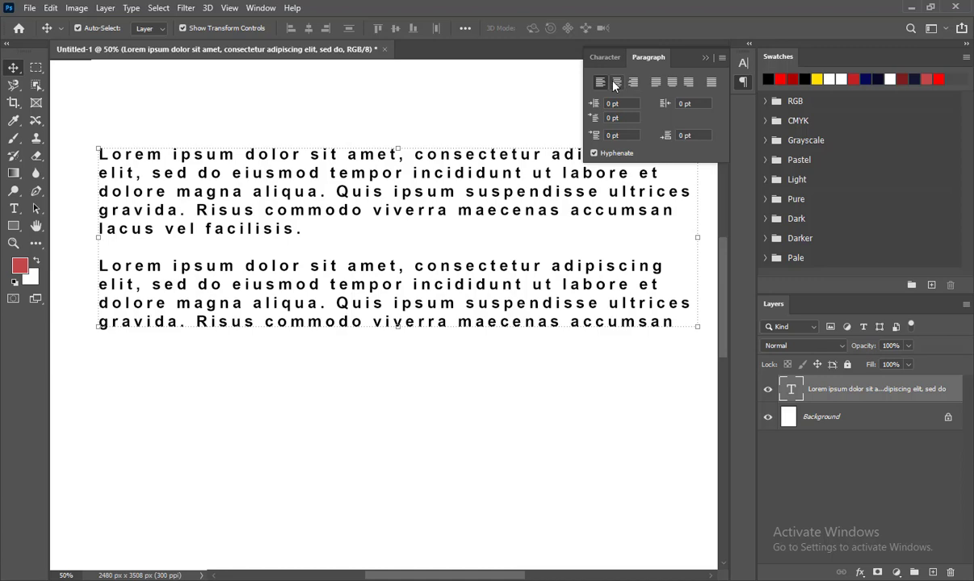
Step: Try center and right alignment on the paragraph text, and return it to left alignment
{"action": "left_click", "coordinate": [617, 83]}
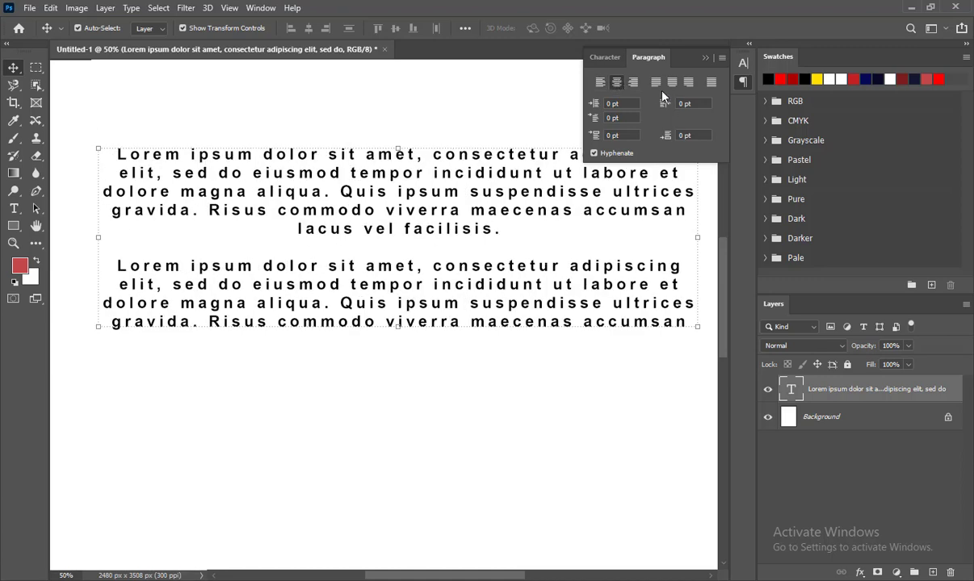
{"action": "key", "text": "ctrl+minus"}
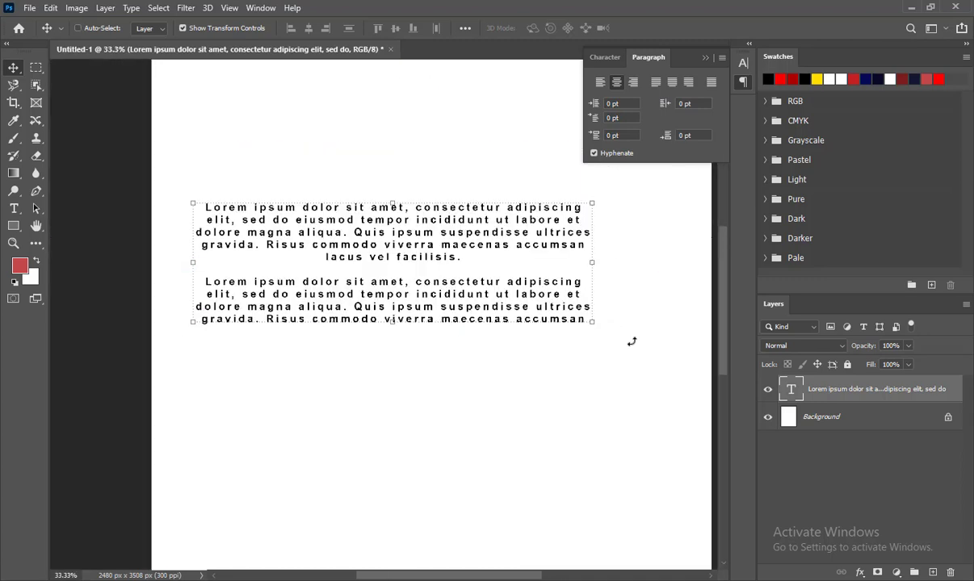
{"action": "left_click", "coordinate": [633, 81]}
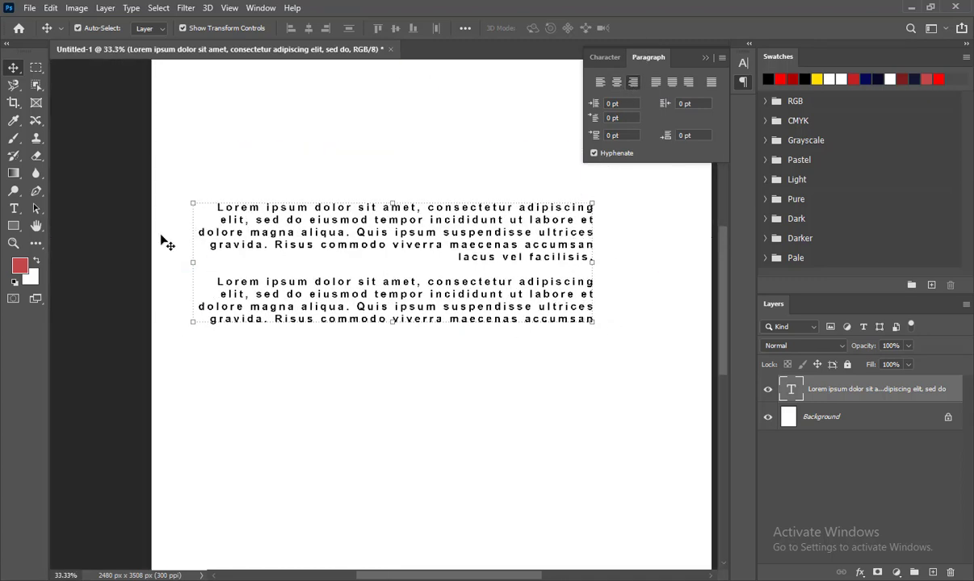
{"action": "left_click", "coordinate": [600, 81]}
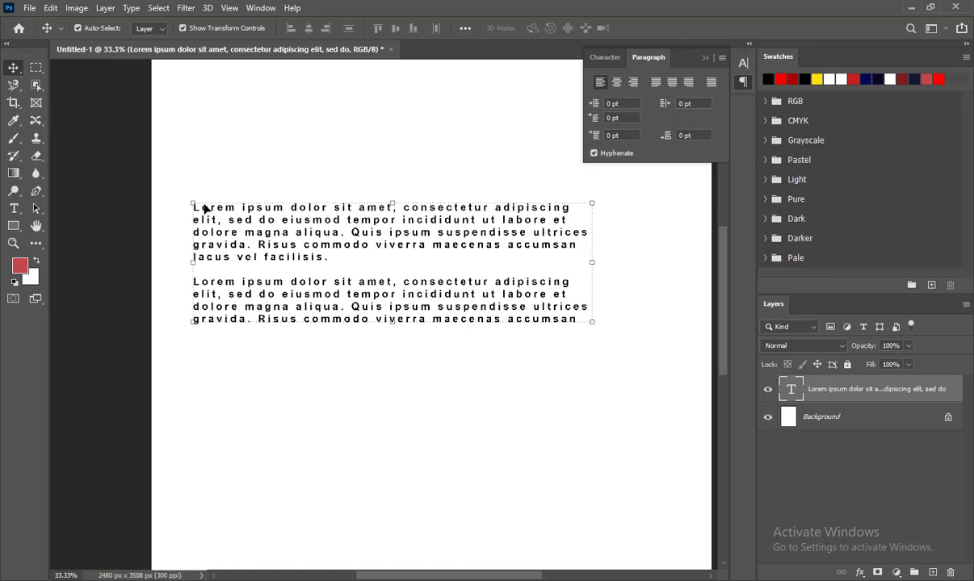
Step: Apply Justify all to both paragraphs, and change the first paragraph to justified with its last line left-aligned
{"action": "left_click", "coordinate": [711, 83]}
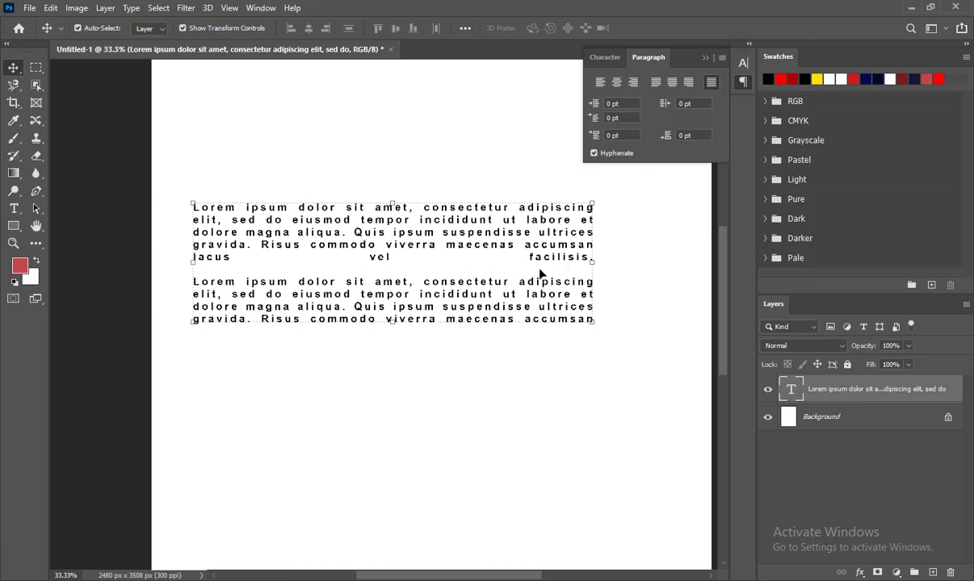
{"action": "key", "text": "t"}
{"action": "left_click", "coordinate": [587, 258]}
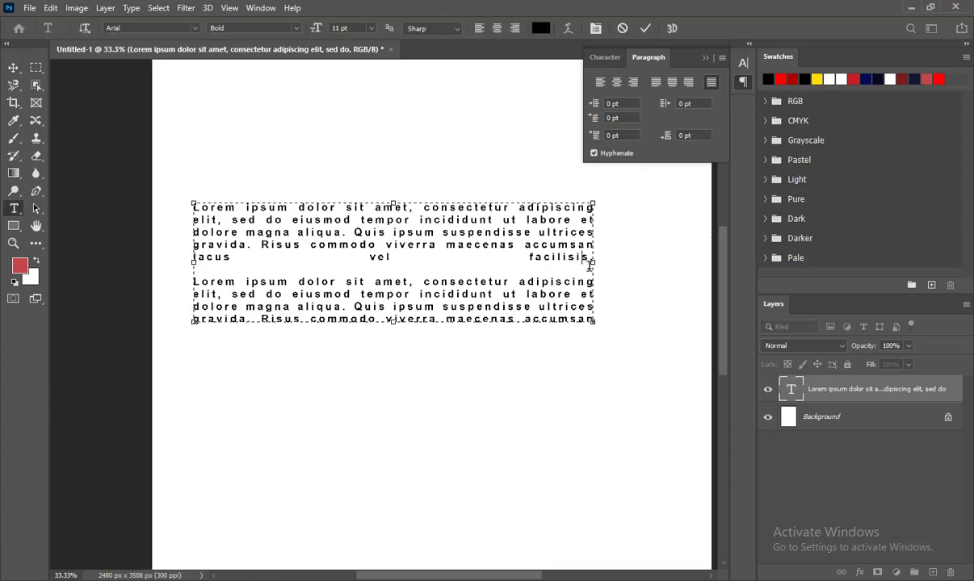
{"action": "left_click_drag", "start_coordinate": [583, 257], "coordinate": [163, 252]}
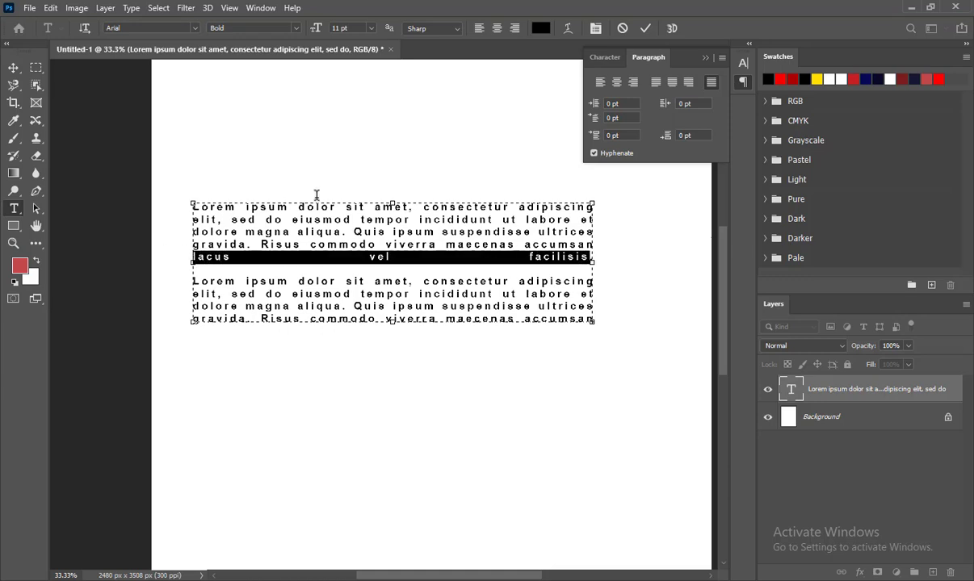
{"action": "left_click", "coordinate": [655, 82]}
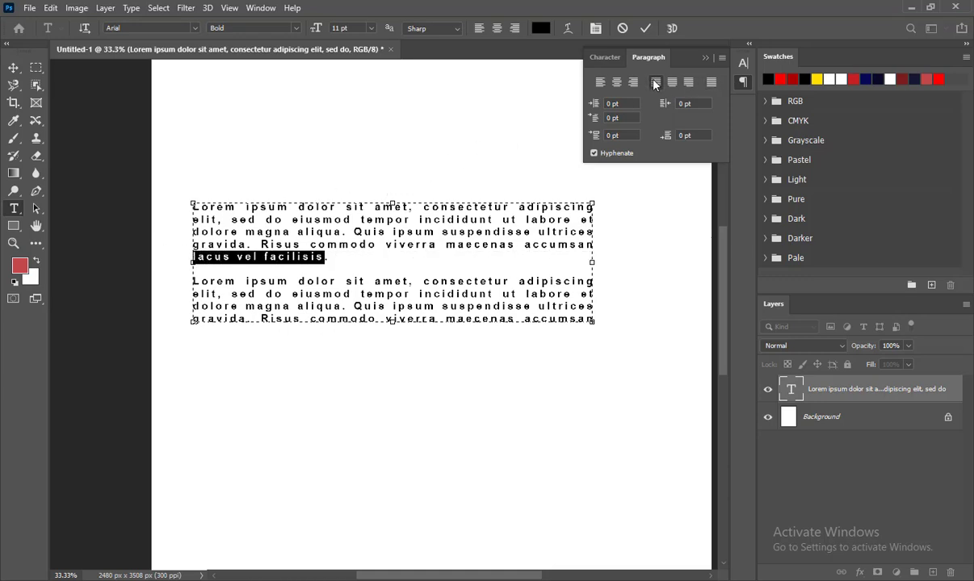
{"action": "left_click", "coordinate": [13, 69]}
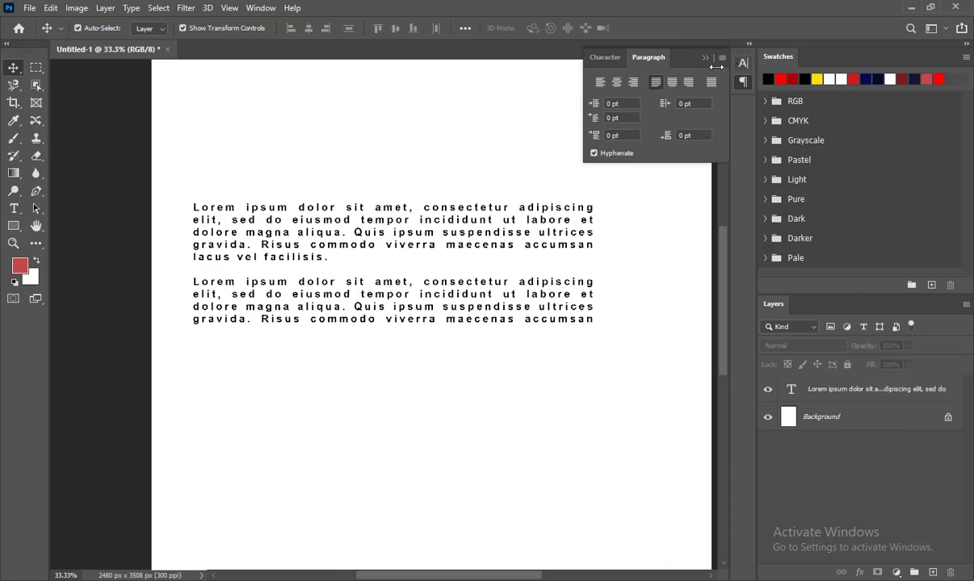
{"action": "left_click", "coordinate": [321, 253]}
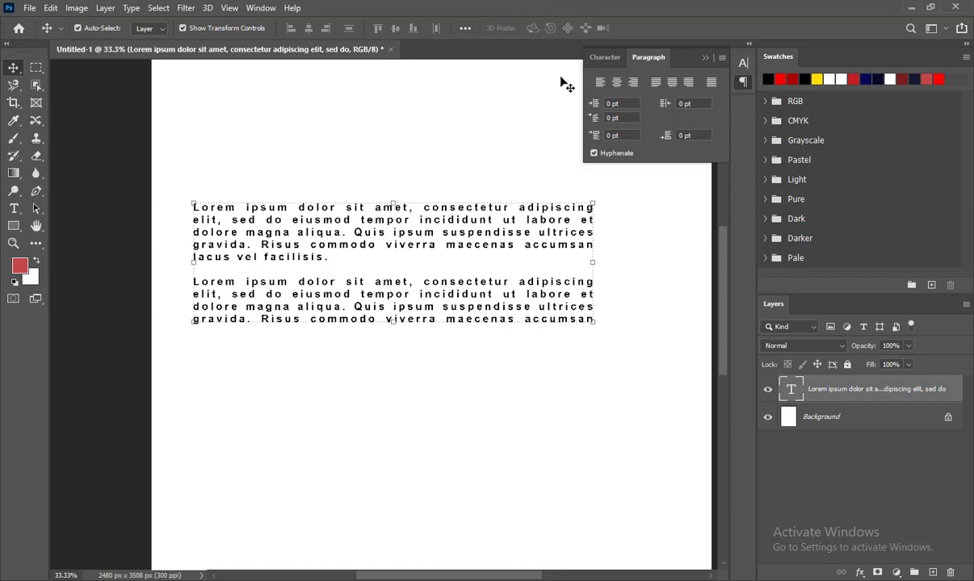
Step: Try a 47 pt left indent, a 31.5 pt right indent and a 27 pt first-line indent on both paragraphs, undoing the changes
{"action": "left_click_drag", "start_coordinate": [592, 103], "coordinate": [601, 102]}
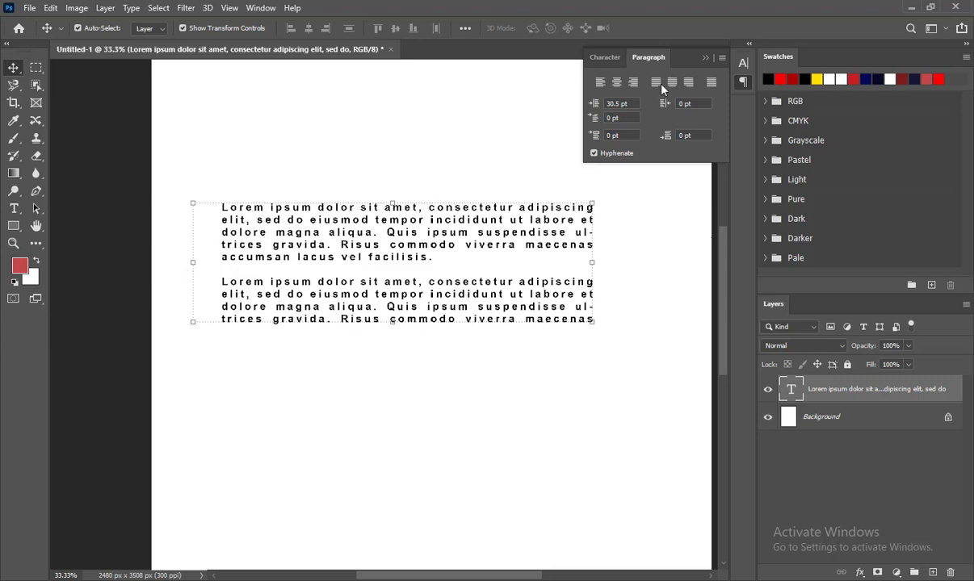
{"action": "left_click_drag", "start_coordinate": [594, 106], "coordinate": [607, 106]}
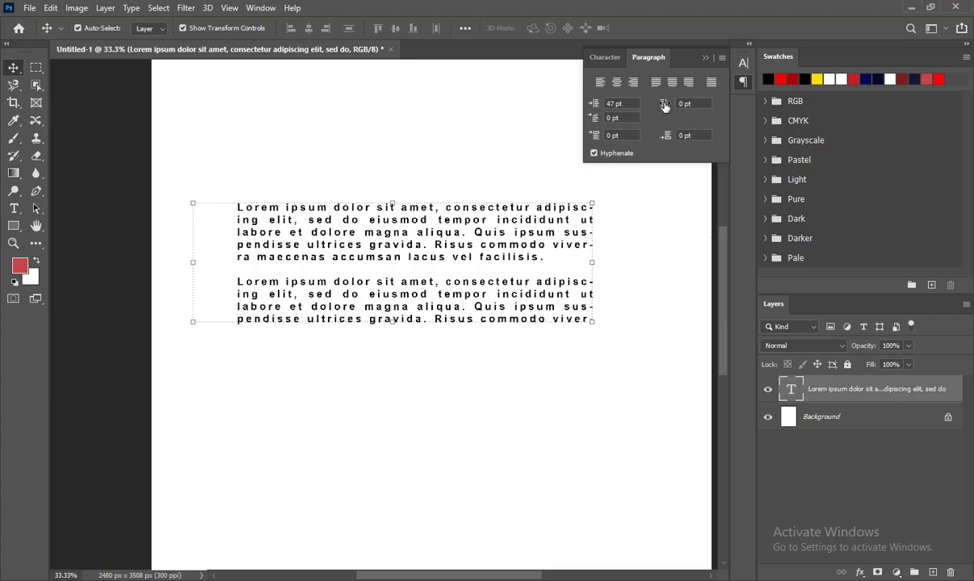
{"action": "left_click_drag", "start_coordinate": [665, 103], "coordinate": [704, 104]}
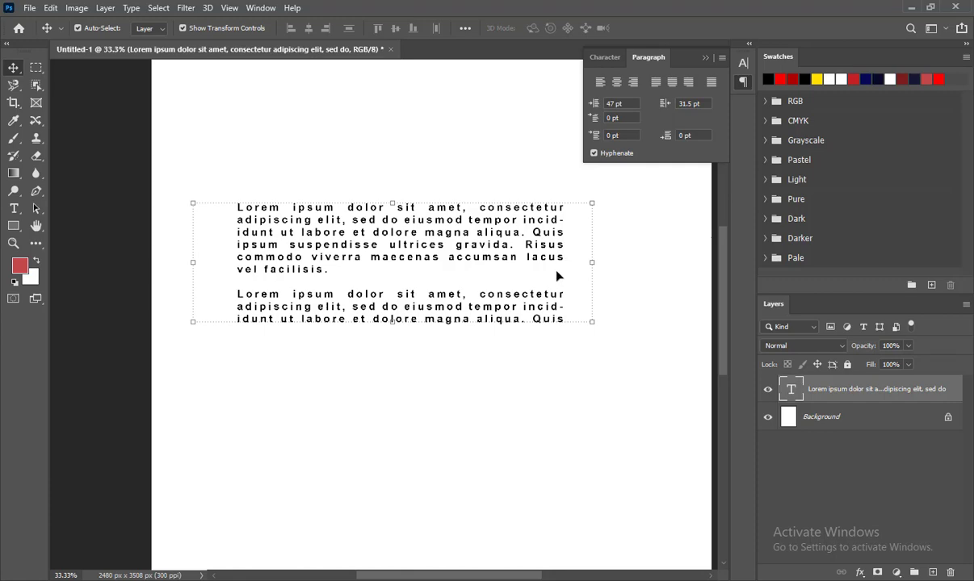
{"action": "key", "text": "ctrl+z"}
{"action": "key", "text": "ctrl+z"}
{"action": "key", "text": "ctrl+z"}
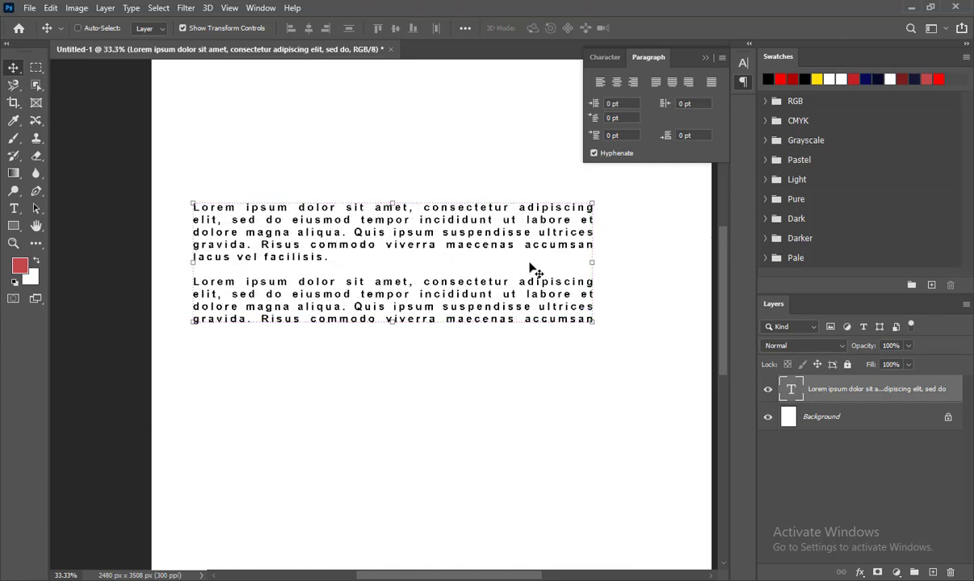
{"action": "left_click_drag", "start_coordinate": [593, 117], "coordinate": [633, 114]}
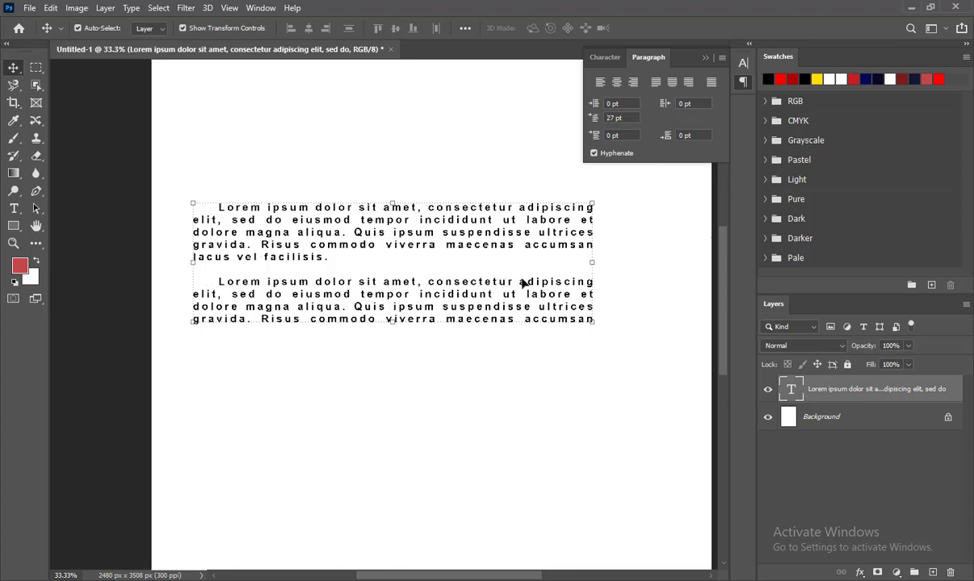
{"action": "key", "text": "ctrl+z"}
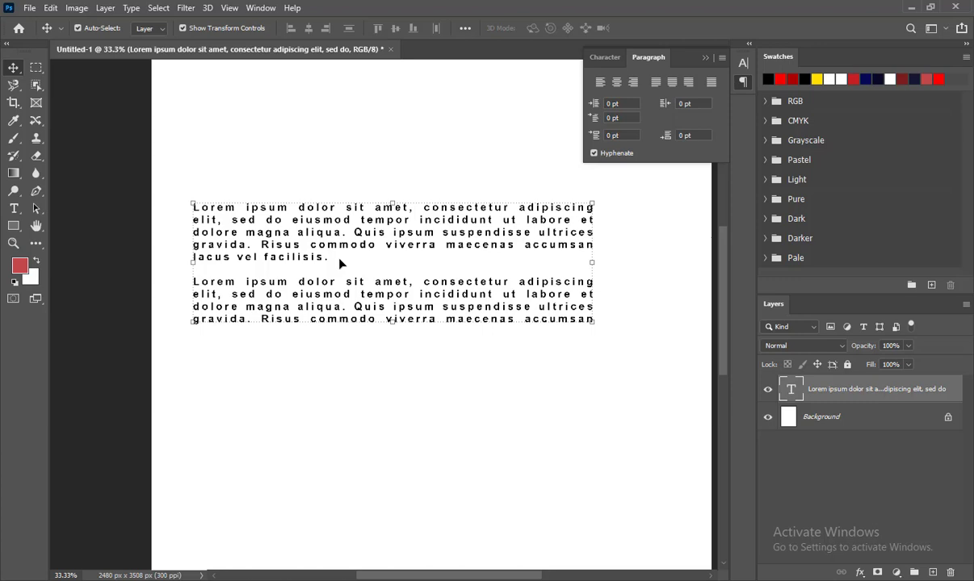
Step: Give the first paragraph 32 pt of space before it and a 73 pt left indent, and commit the text edit
{"action": "key", "text": "t"}
{"action": "left_click_drag", "start_coordinate": [340, 263], "coordinate": [98, 159]}
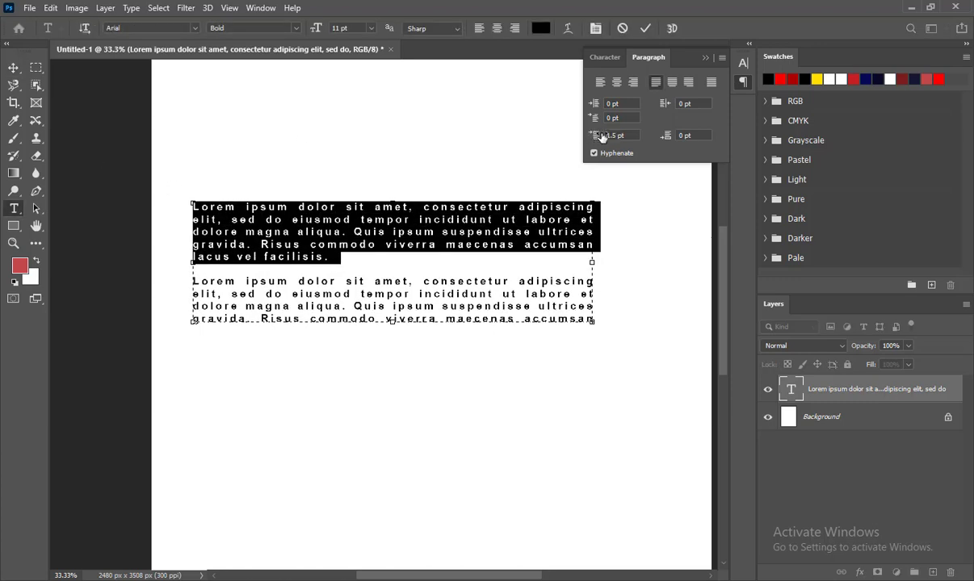
{"action": "left_click_drag", "start_coordinate": [593, 137], "coordinate": [640, 133]}
{"action": "left_click_drag", "start_coordinate": [593, 104], "coordinate": [617, 100]}
{"action": "key", "text": "ctrl+z"}
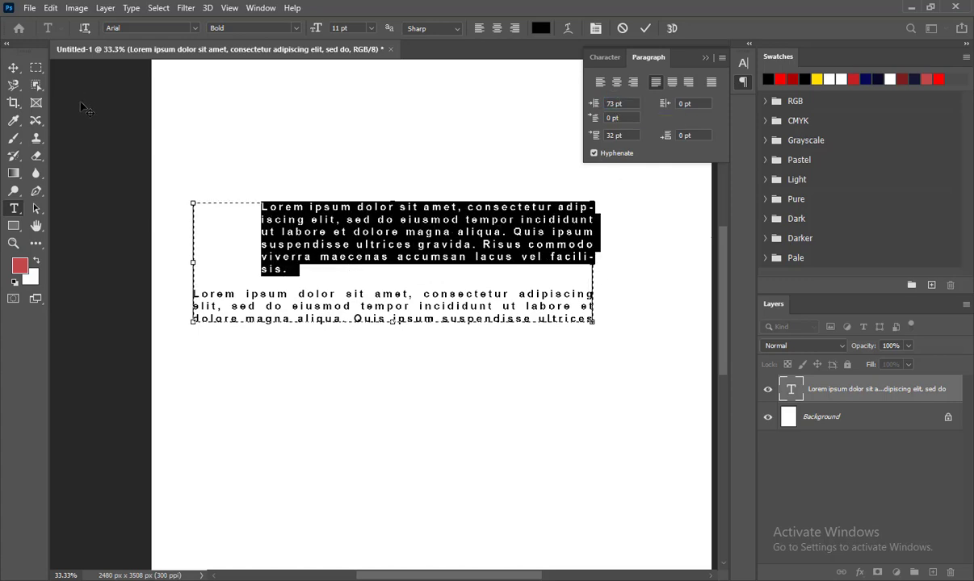
{"action": "left_click", "coordinate": [16, 74]}
{"action": "left_click", "coordinate": [581, 375]}
Step: Turn off hyphenation for the whole paragraph text layer
{"action": "key", "text": "z"}
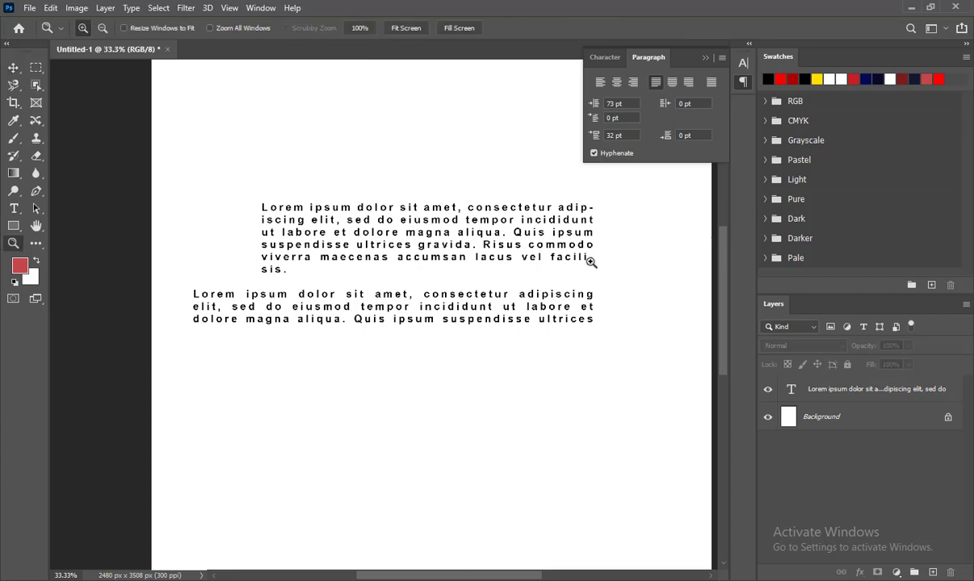
{"action": "triple_click", "coordinate": [589, 260]}
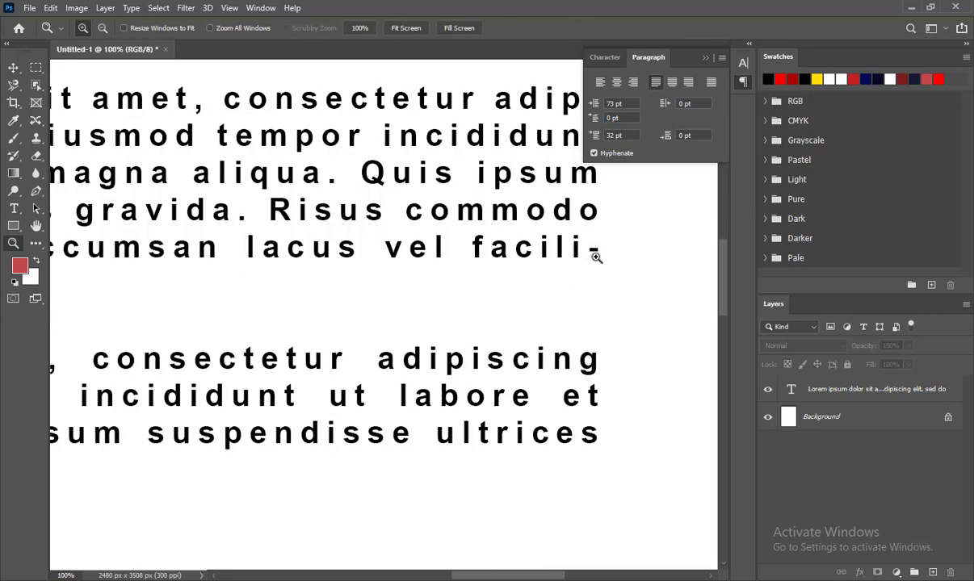
{"action": "scroll", "coordinate": [595, 243], "scroll_direction": "up", "scroll_amount": 3}
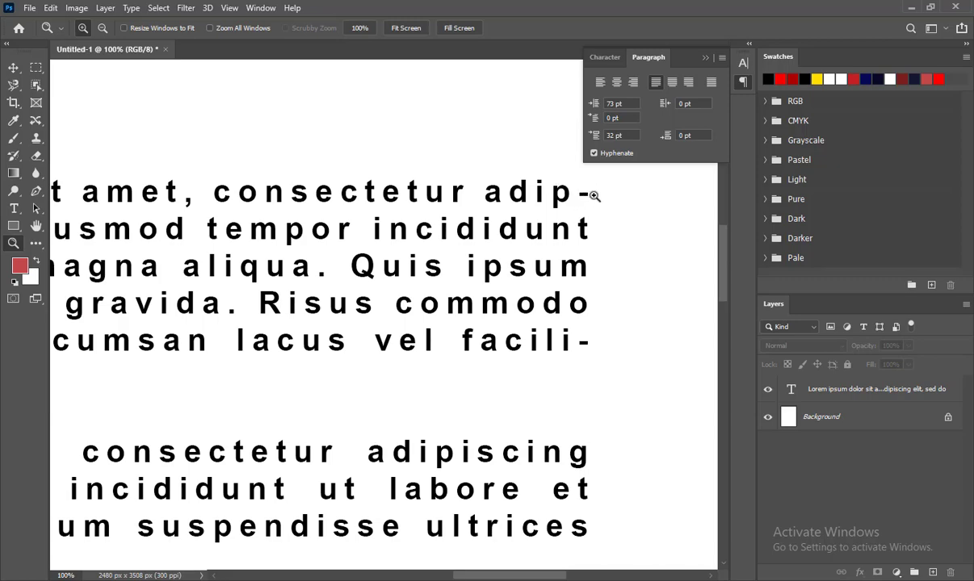
{"action": "scroll", "coordinate": [245, 253], "scroll_direction": "left", "scroll_amount": 9}
{"action": "scroll", "coordinate": [315, 246], "scroll_direction": "left", "scroll_amount": 12}
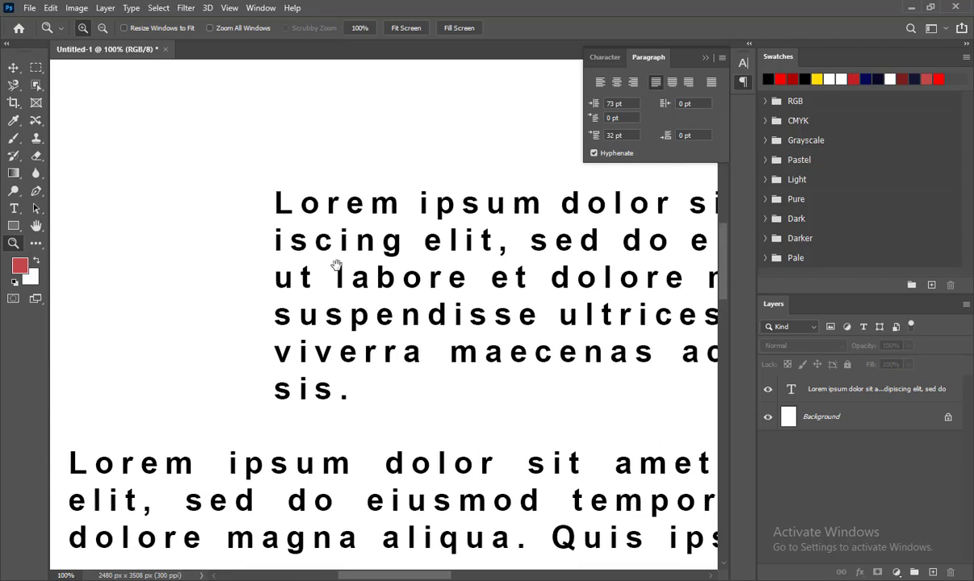
{"action": "scroll", "coordinate": [491, 255], "scroll_direction": "right", "scroll_amount": 11}
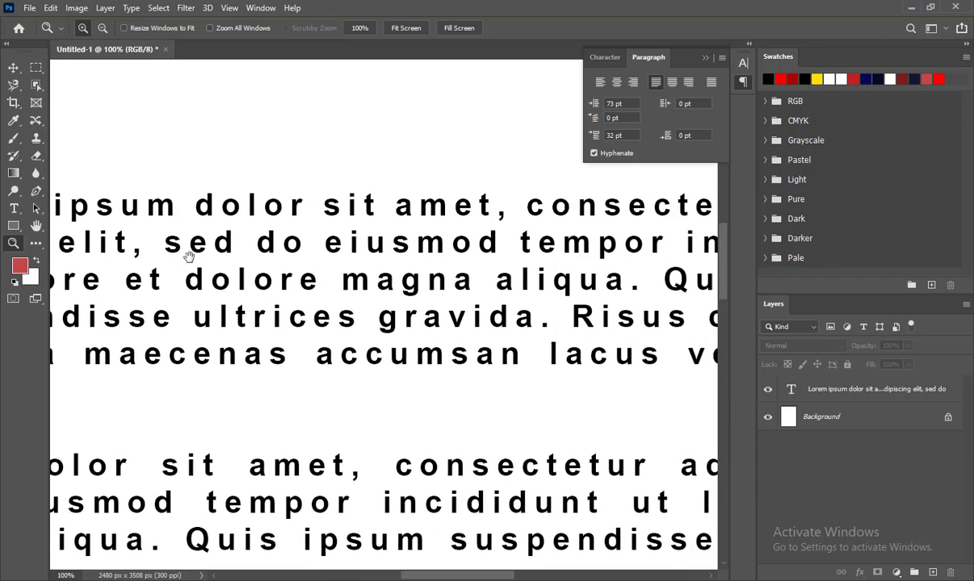
{"action": "scroll", "coordinate": [431, 247], "scroll_direction": "right", "scroll_amount": 2}
{"action": "scroll", "coordinate": [432, 247], "scroll_direction": "right", "scroll_amount": 8}
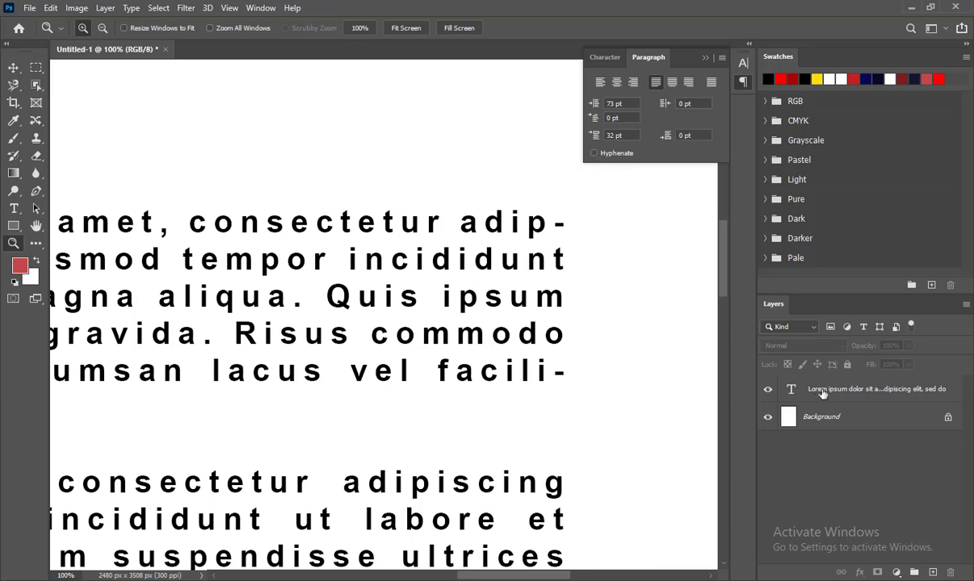
{"action": "left_click", "coordinate": [774, 379]}
{"action": "left_click", "coordinate": [593, 154]}
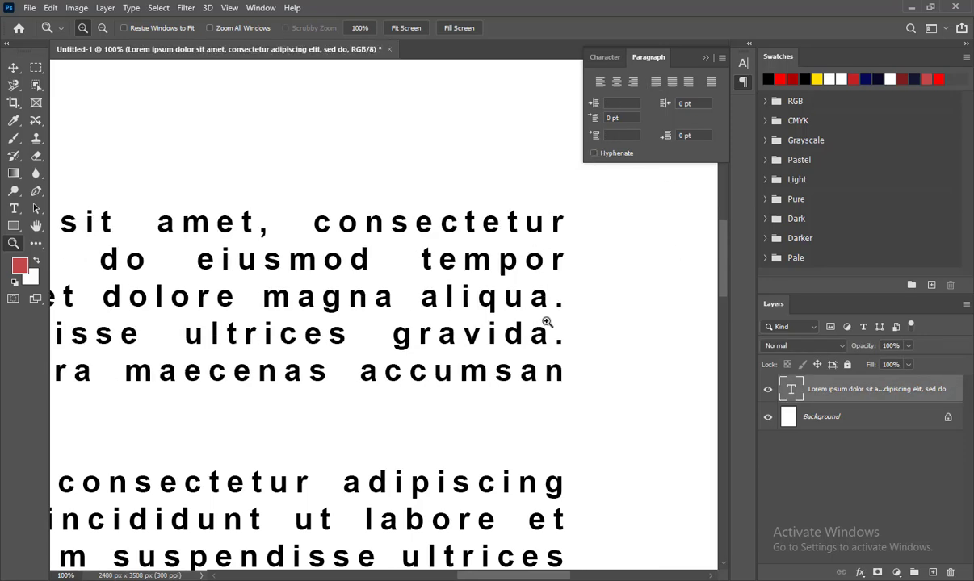
Step: Turn hyphenation back on for the text layer to compare the line breaks, and switch it off again
{"action": "key", "text": "ctrl+minus"}
{"action": "key", "text": "ctrl+minus"}
{"action": "key", "text": "ctrl+minus"}
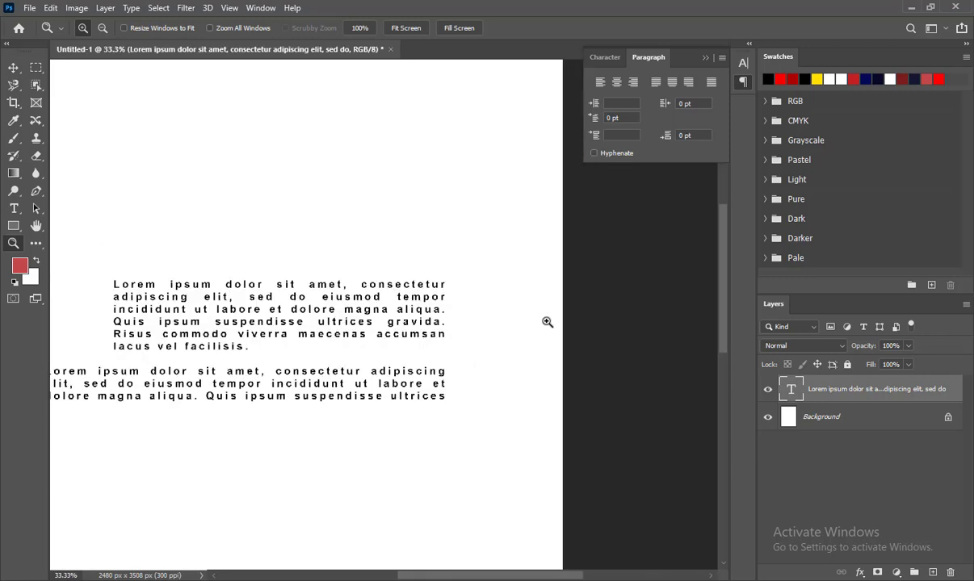
{"action": "left_click", "coordinate": [287, 264]}
{"action": "left_click_drag", "start_coordinate": [216, 312], "coordinate": [399, 293]}
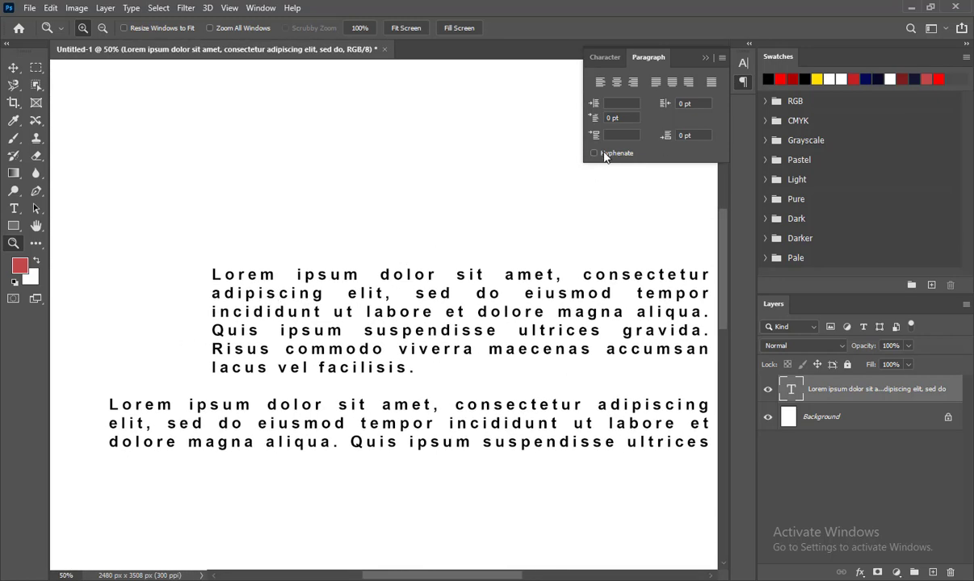
{"action": "left_click", "coordinate": [604, 154]}
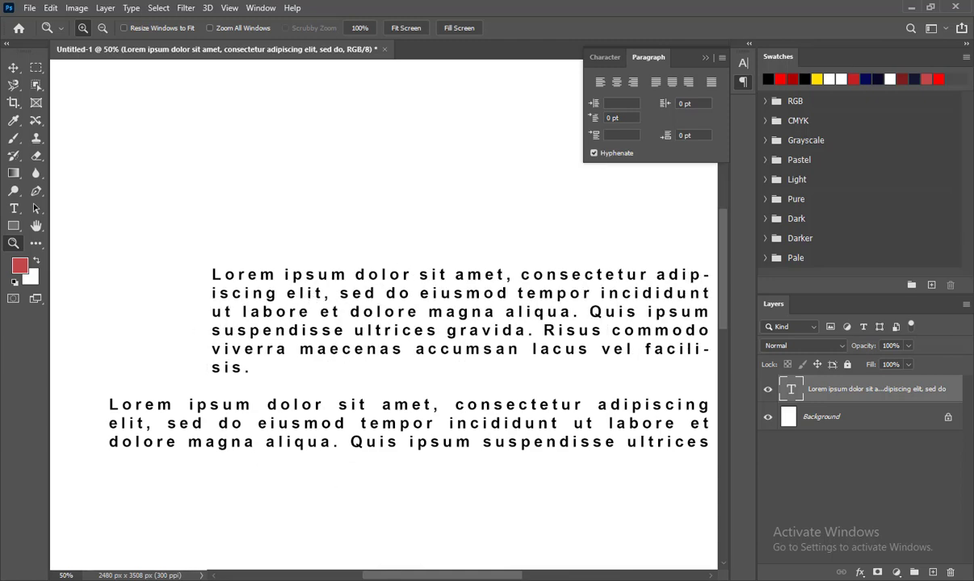
{"action": "left_click_drag", "start_coordinate": [422, 578], "coordinate": [442, 557]}
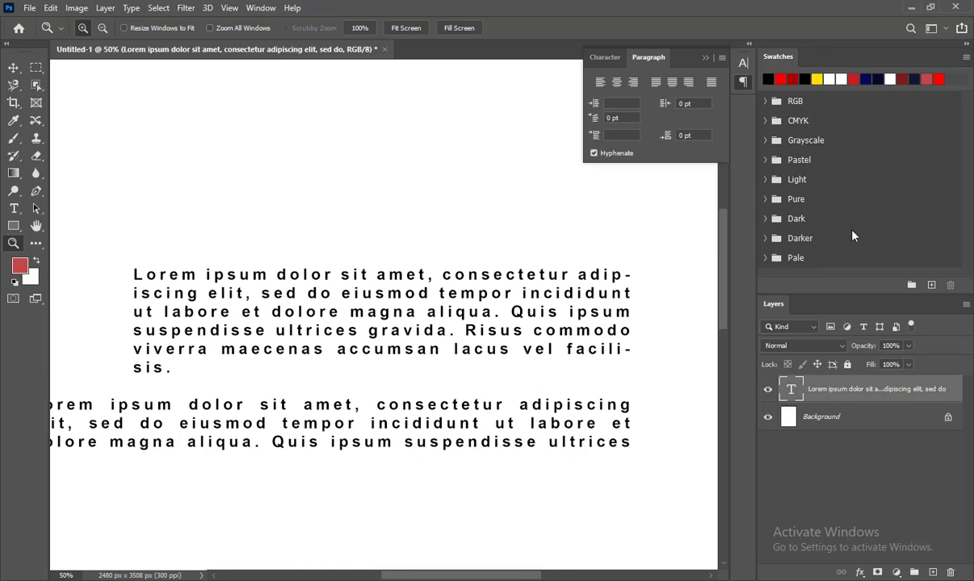
{"action": "left_click", "coordinate": [615, 155]}
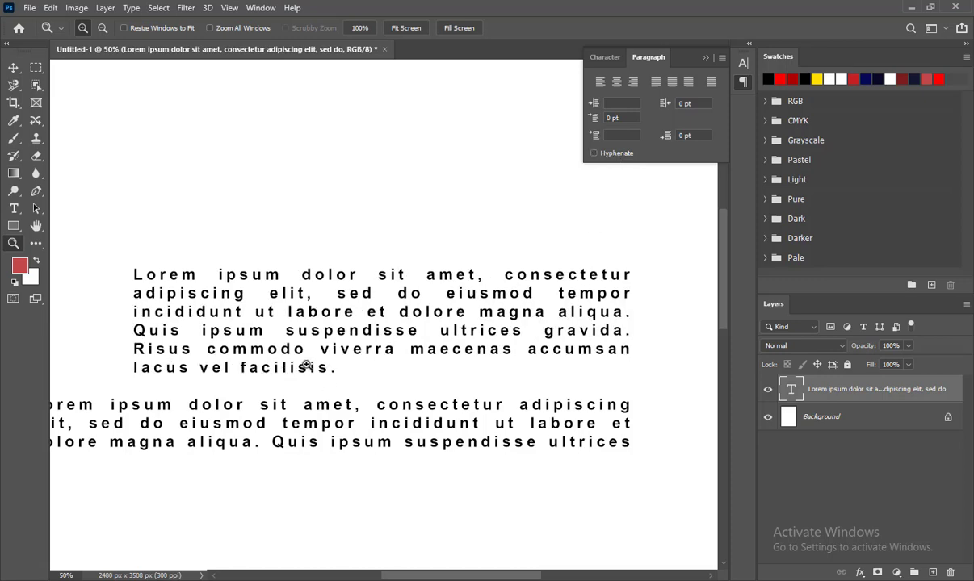
Step: Show the Character settings again and activate the Rectangle tool
{"action": "left_click", "coordinate": [611, 62]}
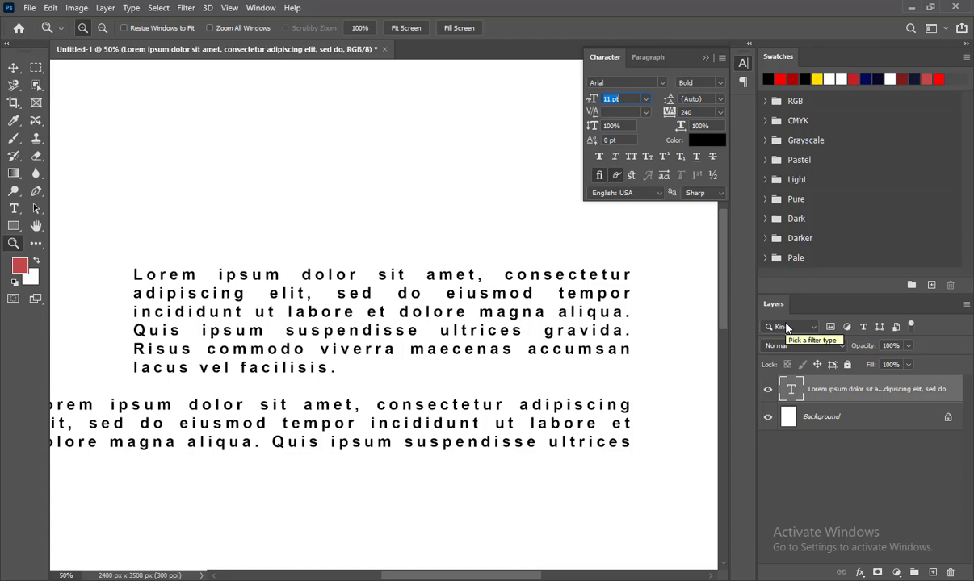
{"action": "left_click", "coordinate": [13, 229]}
{"action": "right_click", "coordinate": [12, 229]}
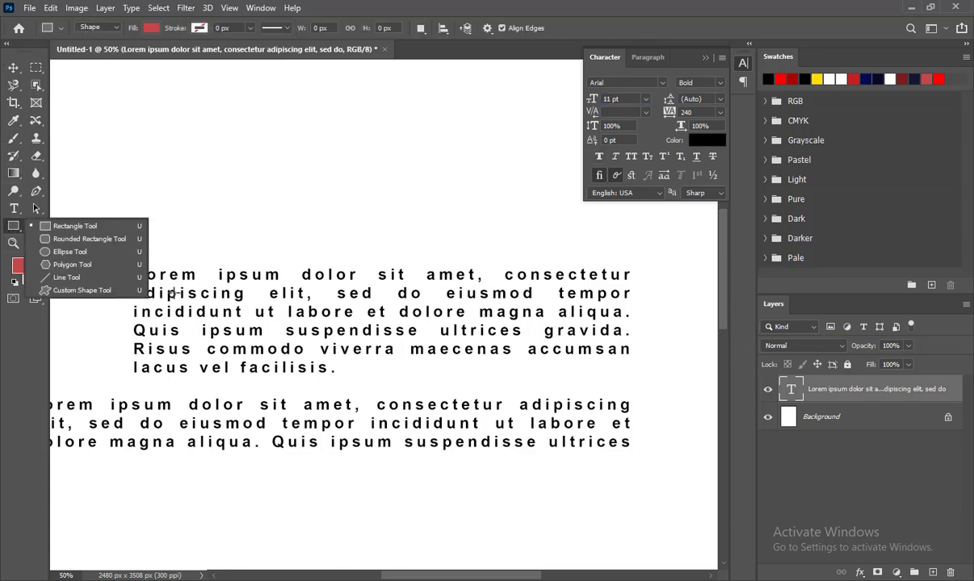
{"action": "left_click", "coordinate": [494, 3]}
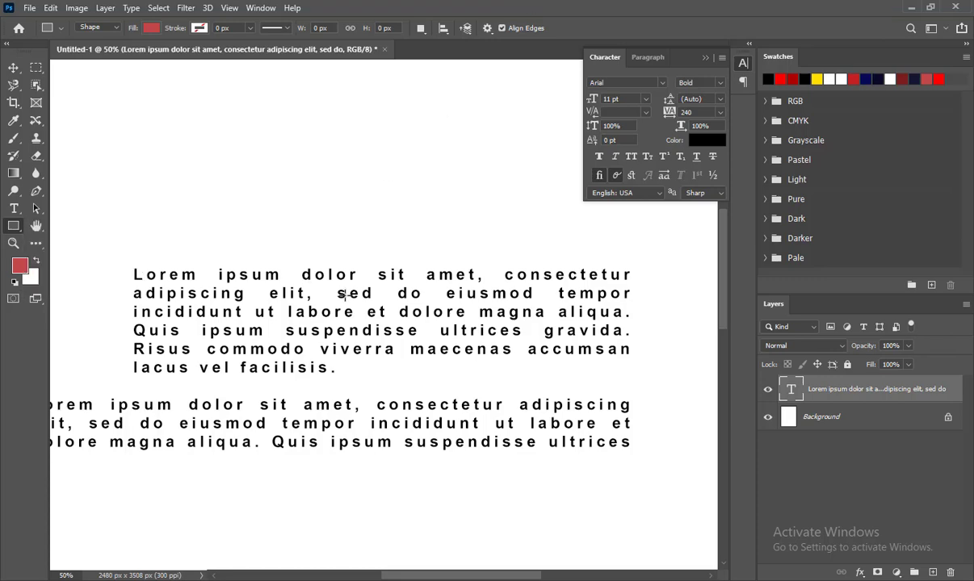